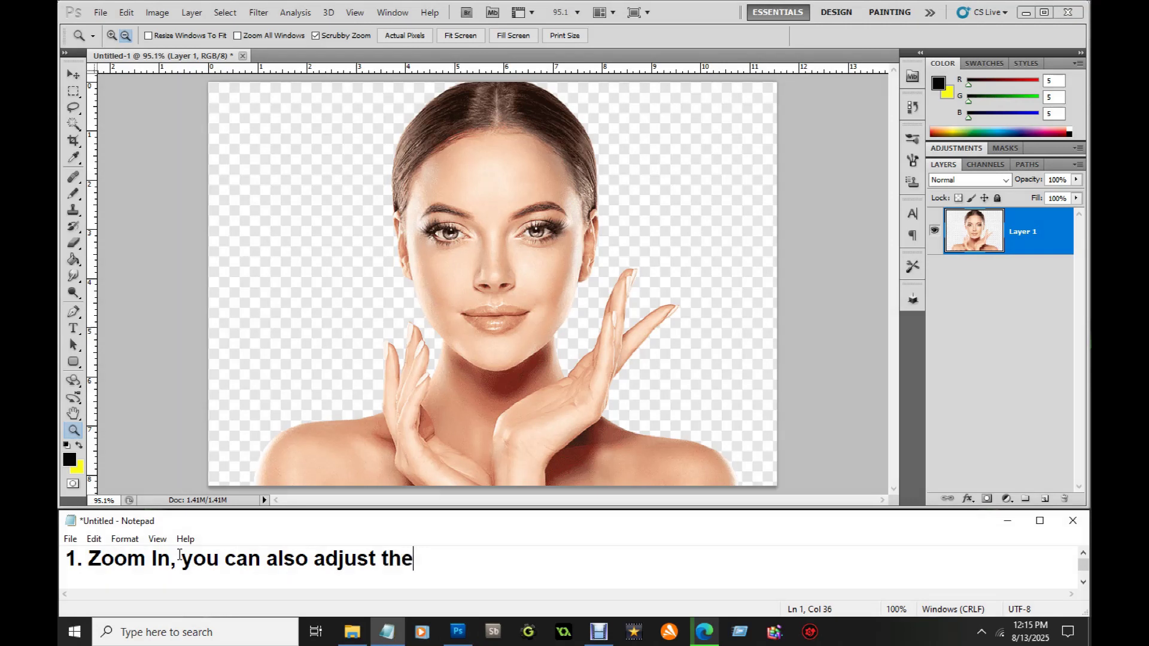
# Step: Continue the first line of the Notepad note with "Zoom at the top of the screen,"
pyautogui.write('Zoom')
pyautogui.write(' at the')
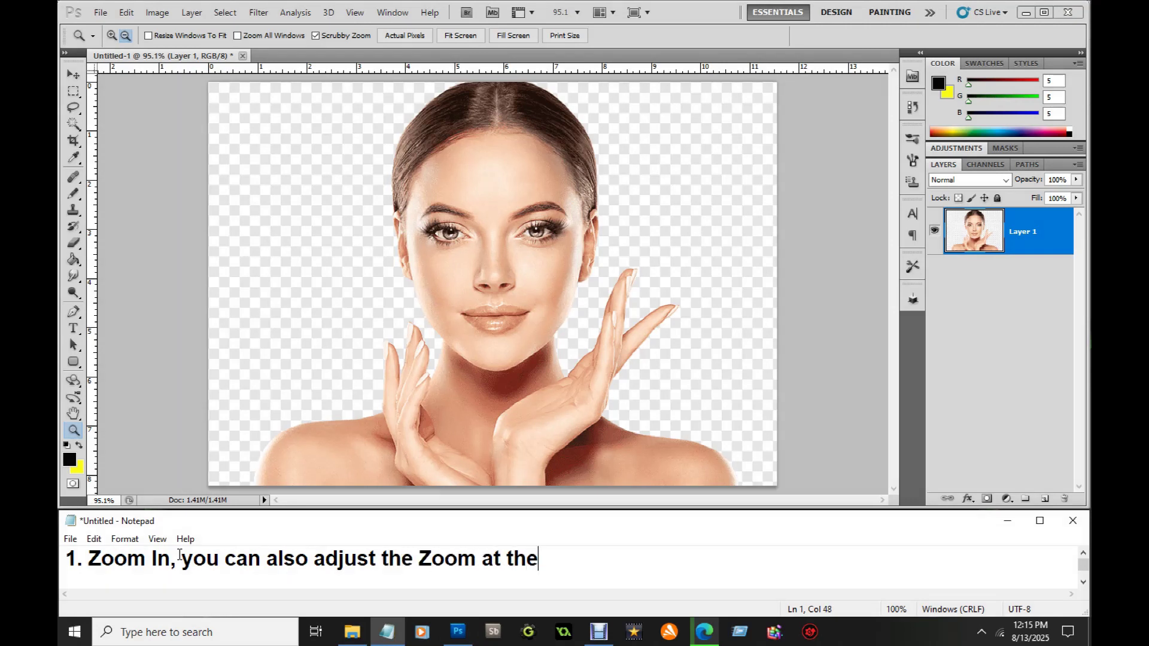
pyautogui.write(' top of the')
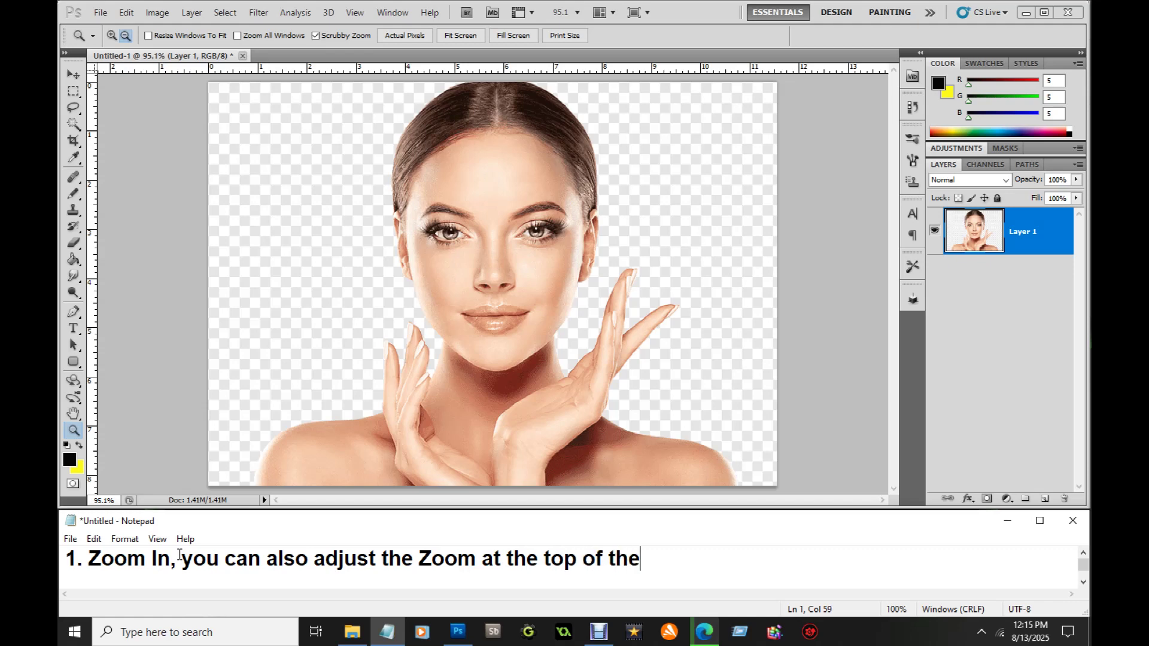
pyautogui.write(' scrren')
pyautogui.press('BackSpace')
pyautogui.press('BackSpace')
pyautogui.press('BackSpace')
pyautogui.press('BackSpace')
pyautogui.write('reen,')
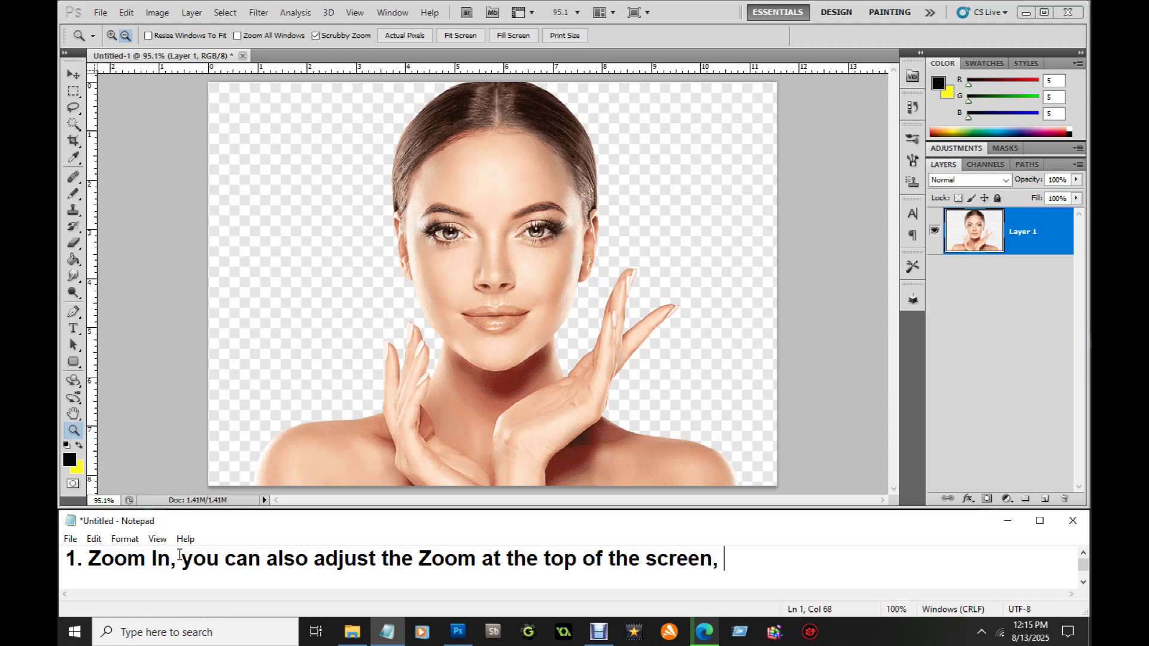
# Step: Switch to Photoshop, set the Zoom tool to zoom in and show the portrait at Actual Pixels
pyautogui.click(112, 34)
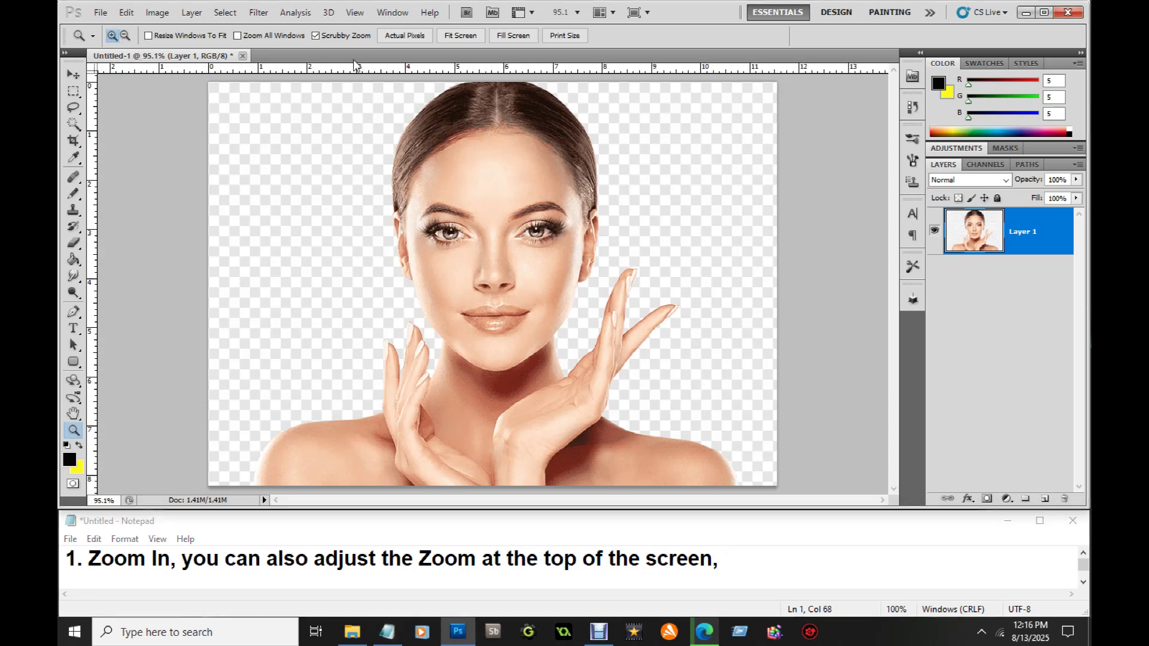
pyautogui.click(405, 35)
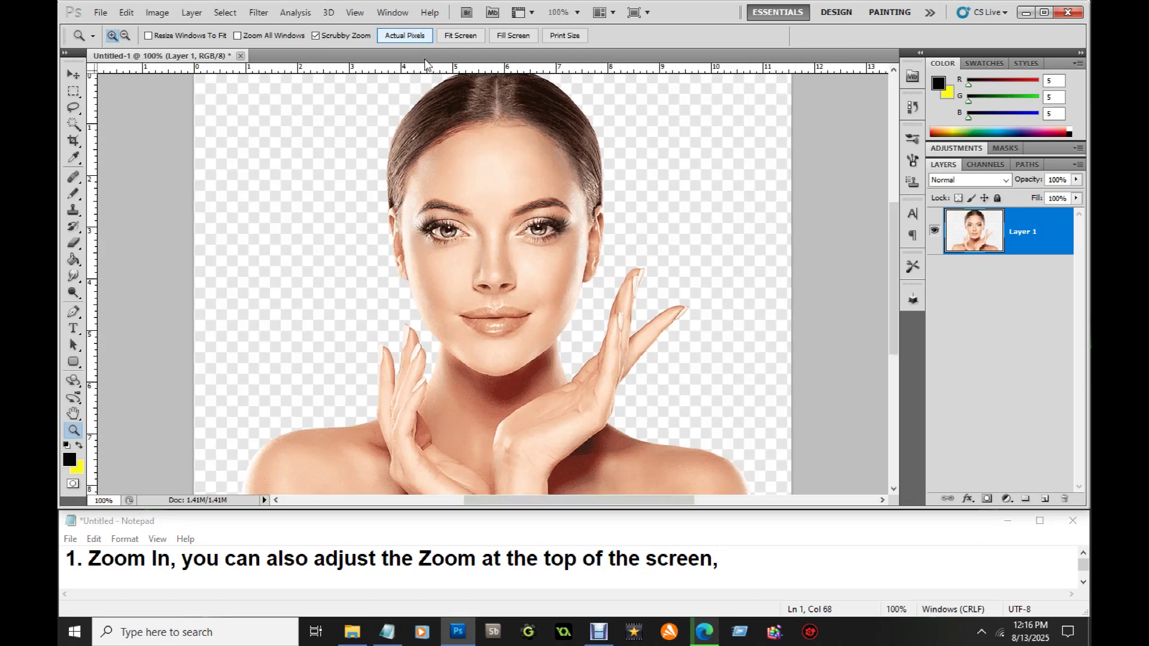
# Step: Add "Zoom In click on Actual Pixels," to the Notepad note and apply the Actual Pixels view in Photoshop
pyautogui.click(728, 555)
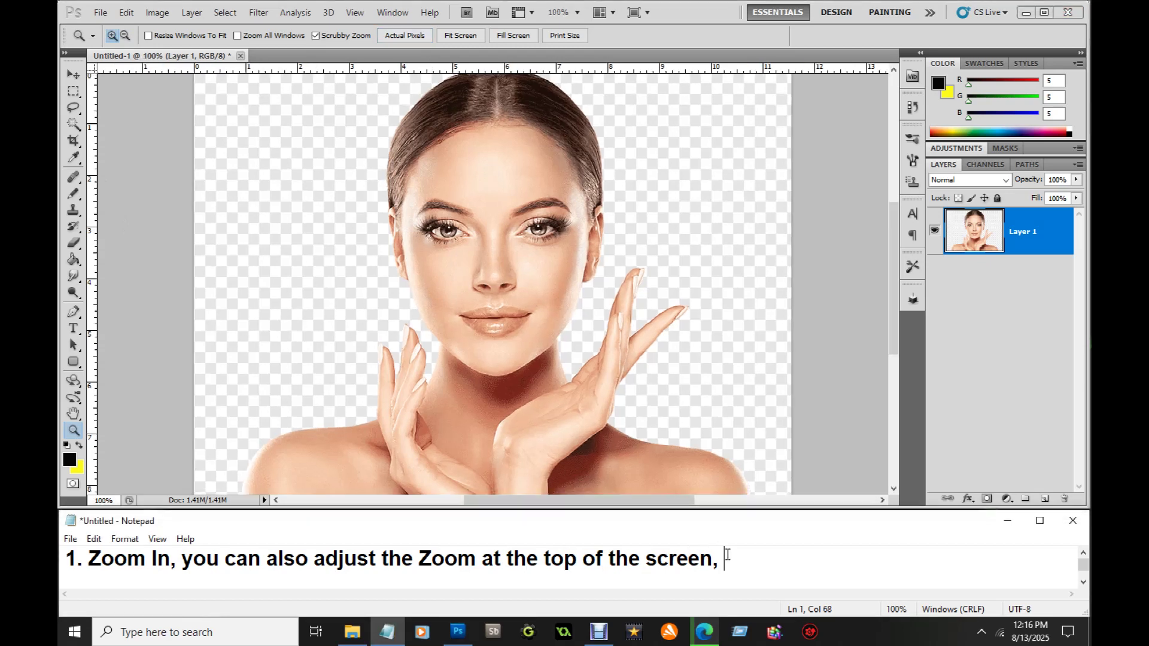
pyautogui.write('Zoom In cli')
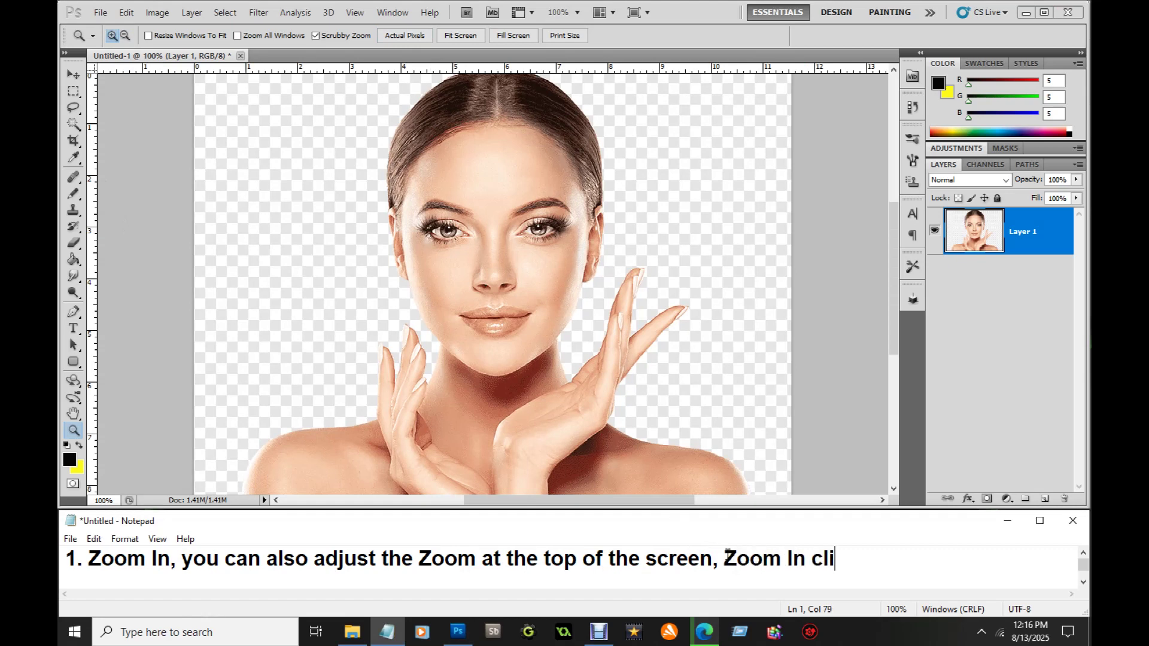
pyautogui.write('ck on Ac')
pyautogui.write('tual')
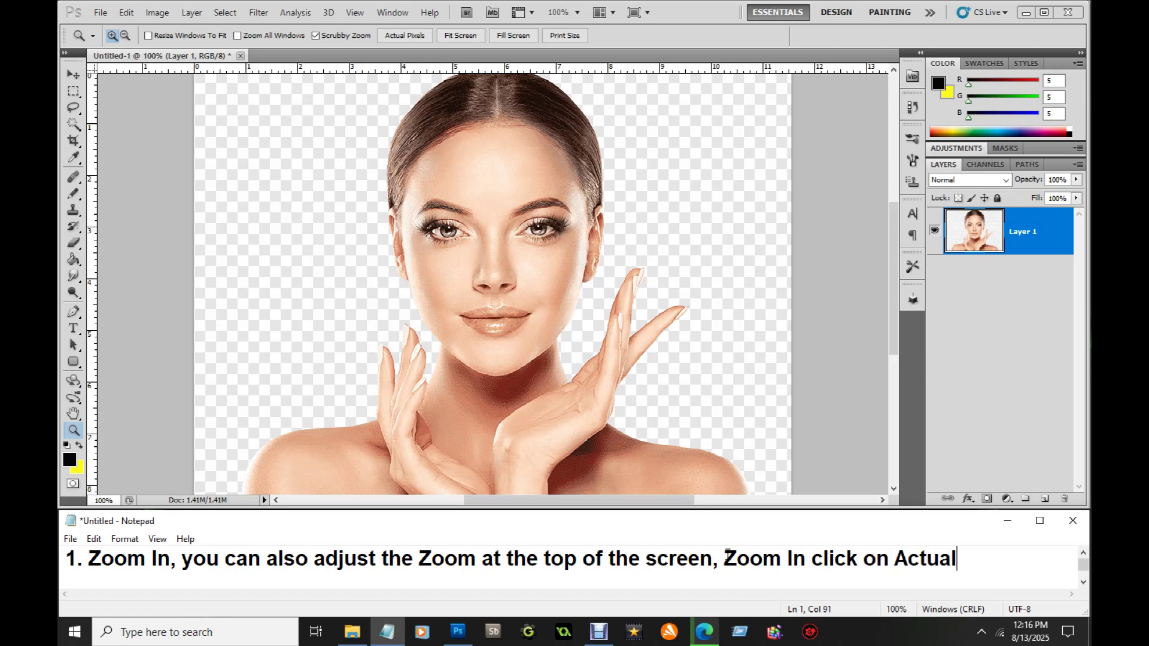
pyautogui.write(' Pixel')
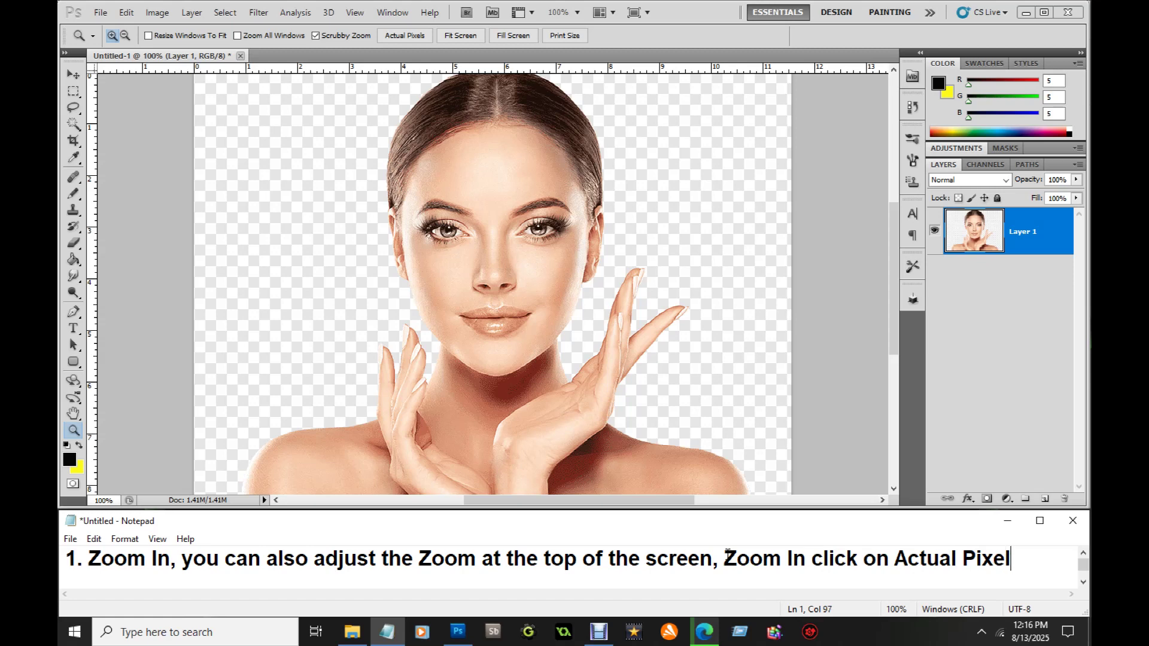
pyautogui.write('s,')
pyautogui.click(407, 37)
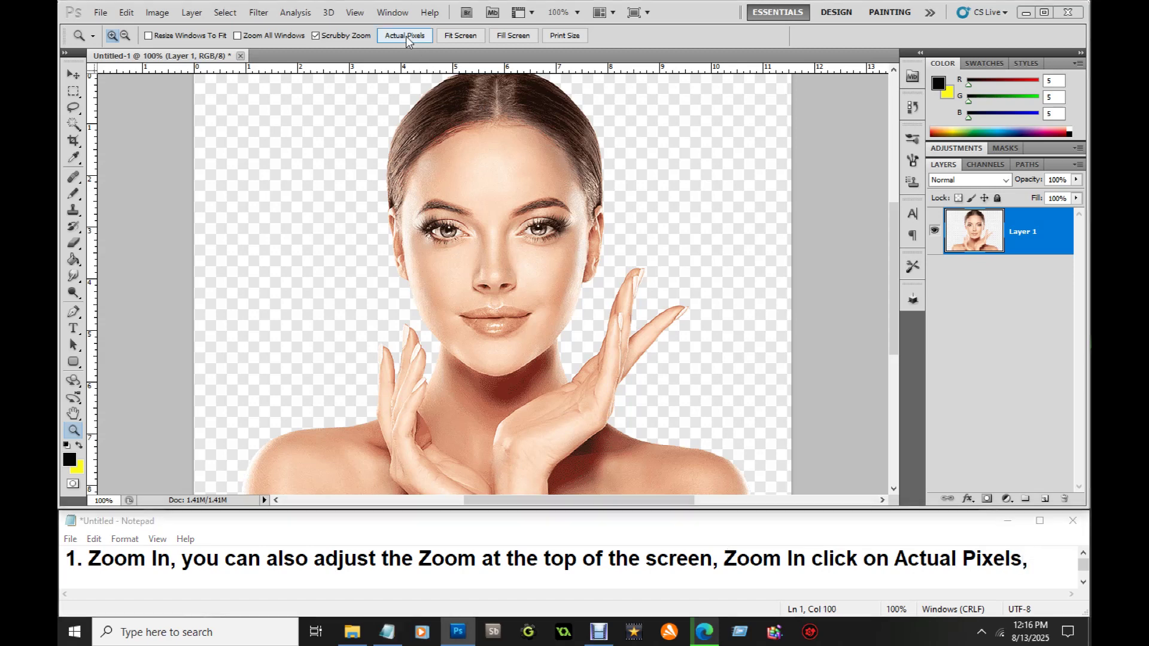
# Step: Compare the portrait in the Fit Screen and Fill Screen views in Photoshop and return to Actual Pixels
pyautogui.click(1036, 563)
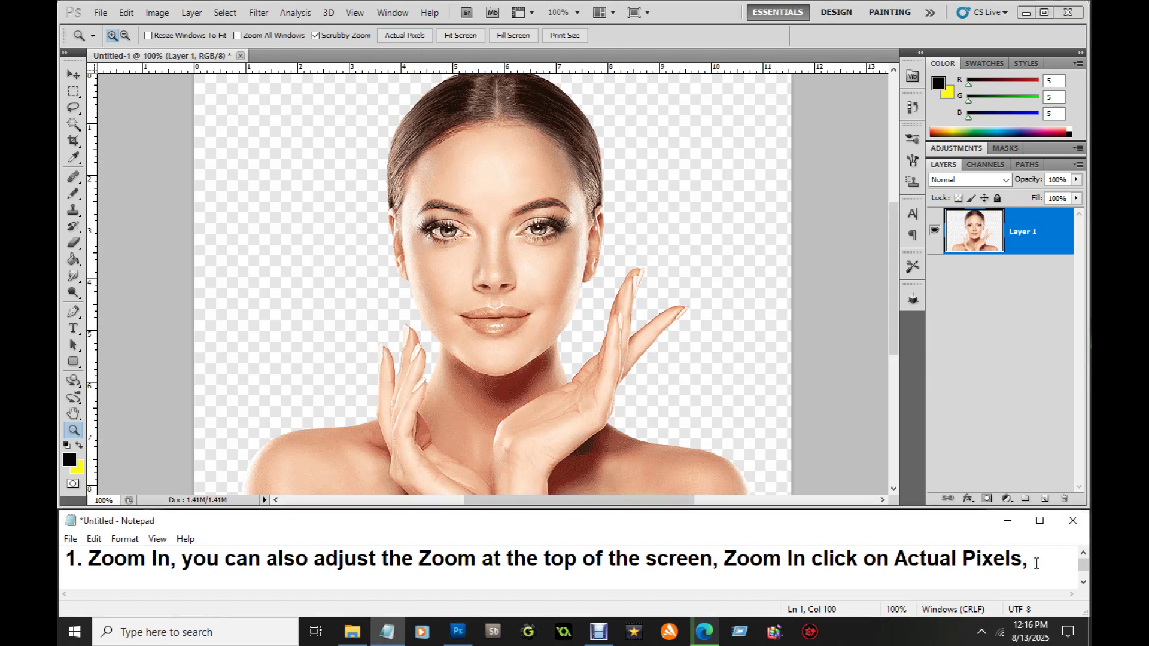
pyautogui.click(446, 37)
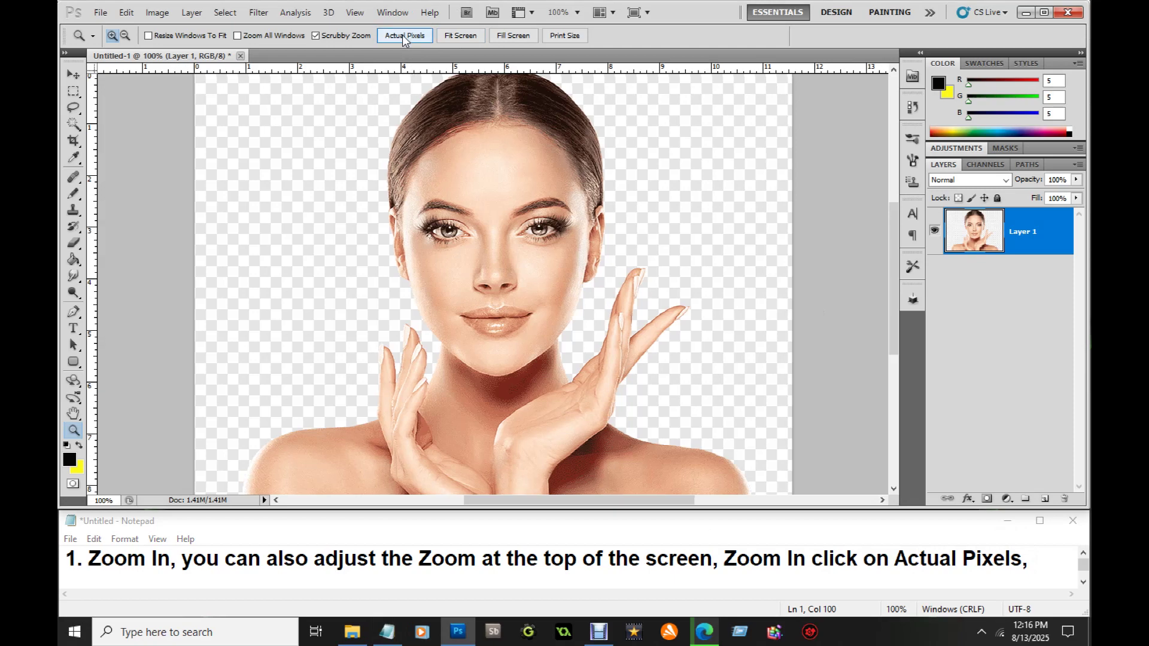
pyautogui.click(512, 35)
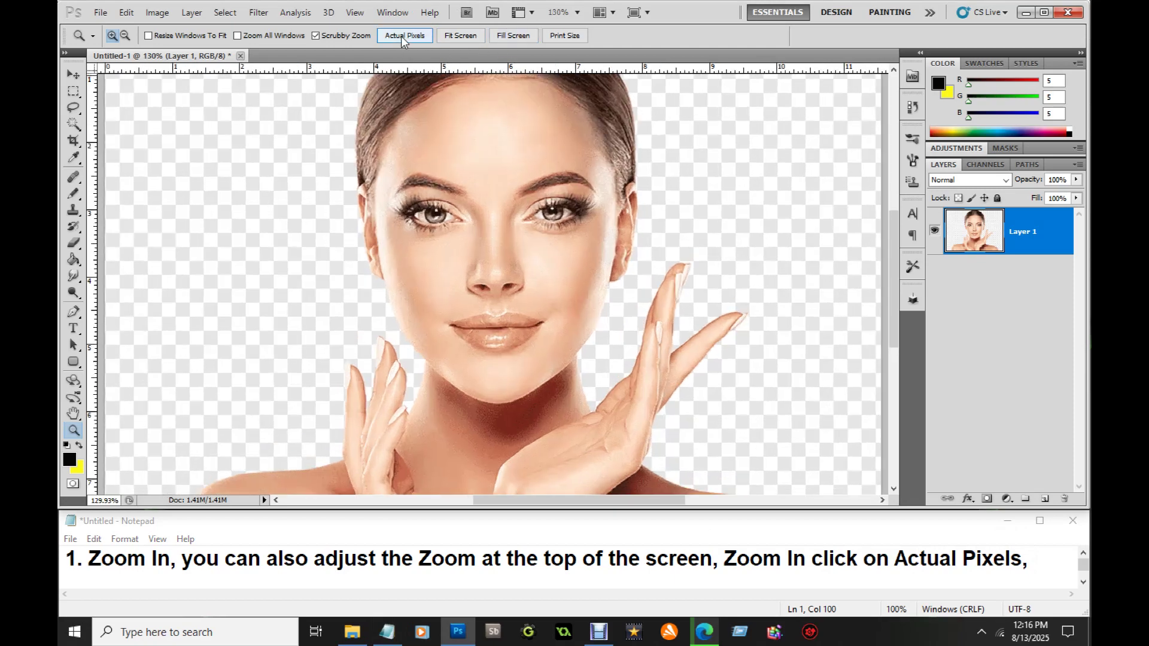
pyautogui.click(402, 37)
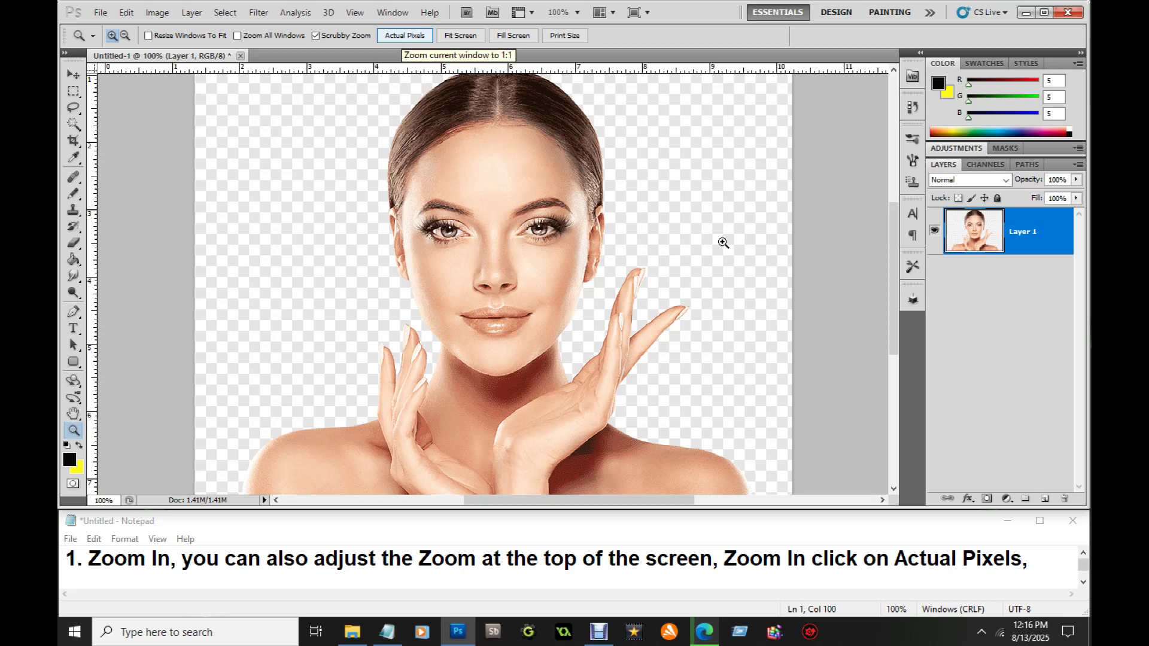
# Step: Append "Fit Screen," to the Notepad note and apply the Fit Screen view in Photoshop
pyautogui.click(1040, 556)
pyautogui.write('Fit')
pyautogui.write(' Scre')
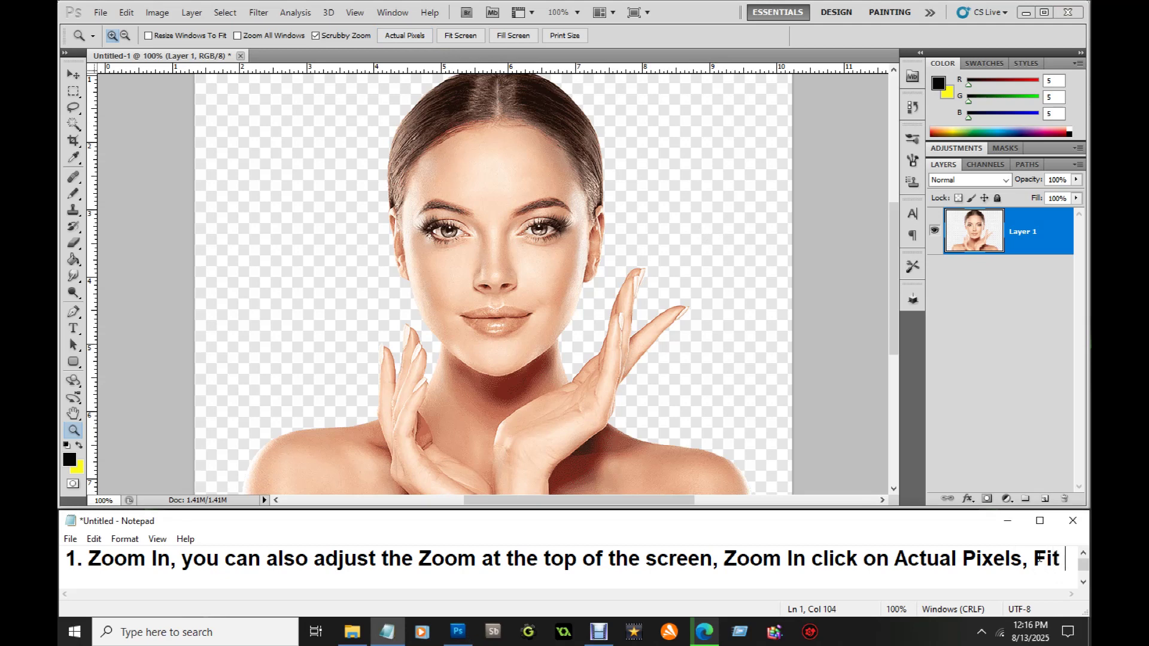
pyautogui.write('en,')
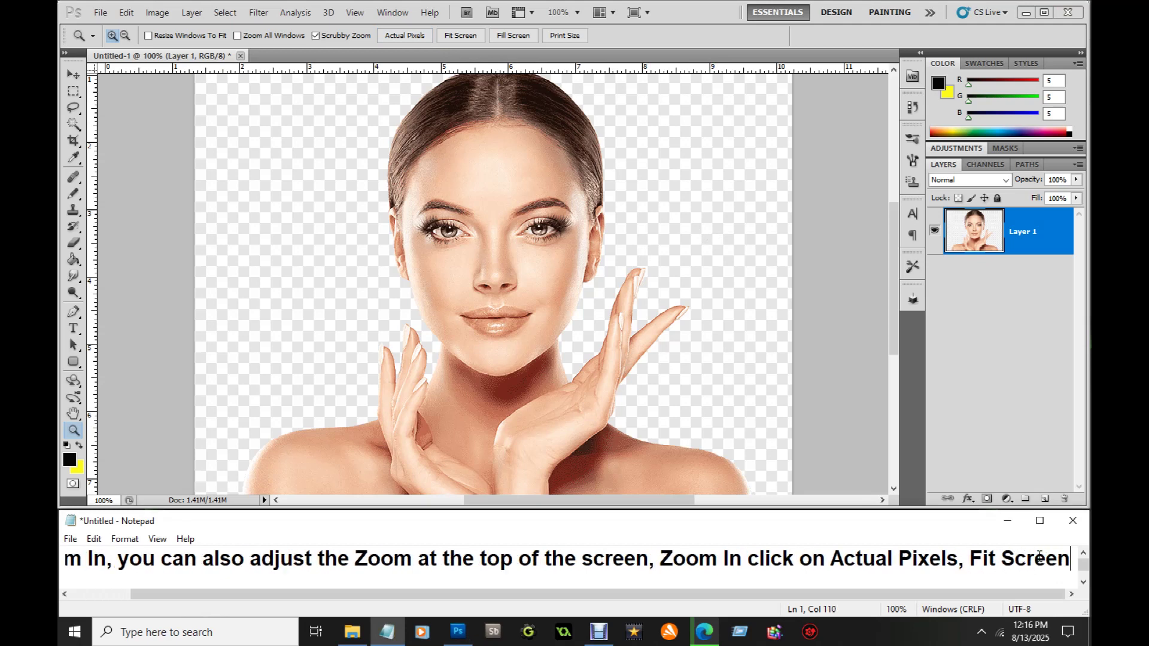
pyautogui.click(461, 39)
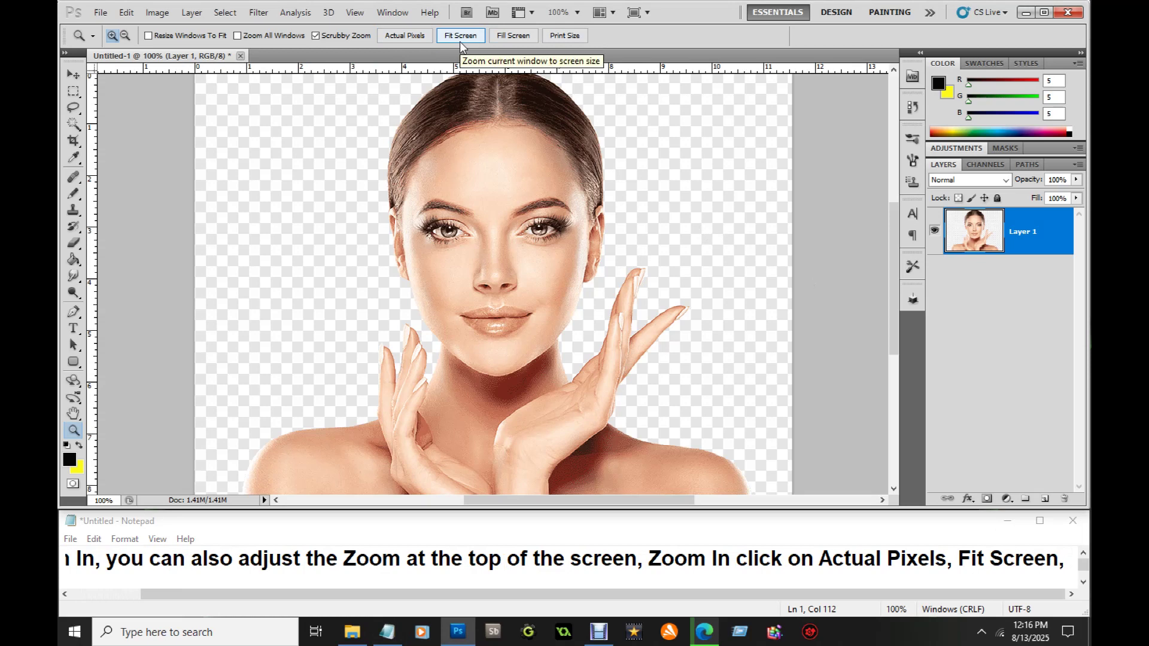
# Step: Append "Fill Screen," to the Notepad note and apply the Fill Screen view to the portrait in Photoshop
pyautogui.click(1068, 565)
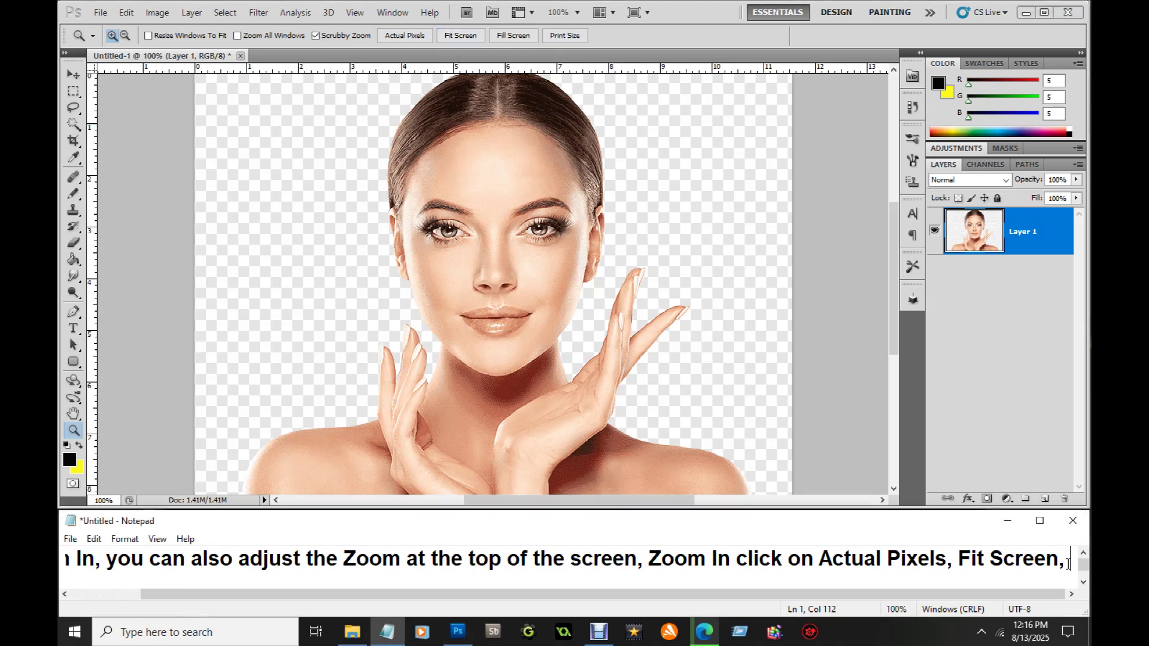
pyautogui.write('Fill')
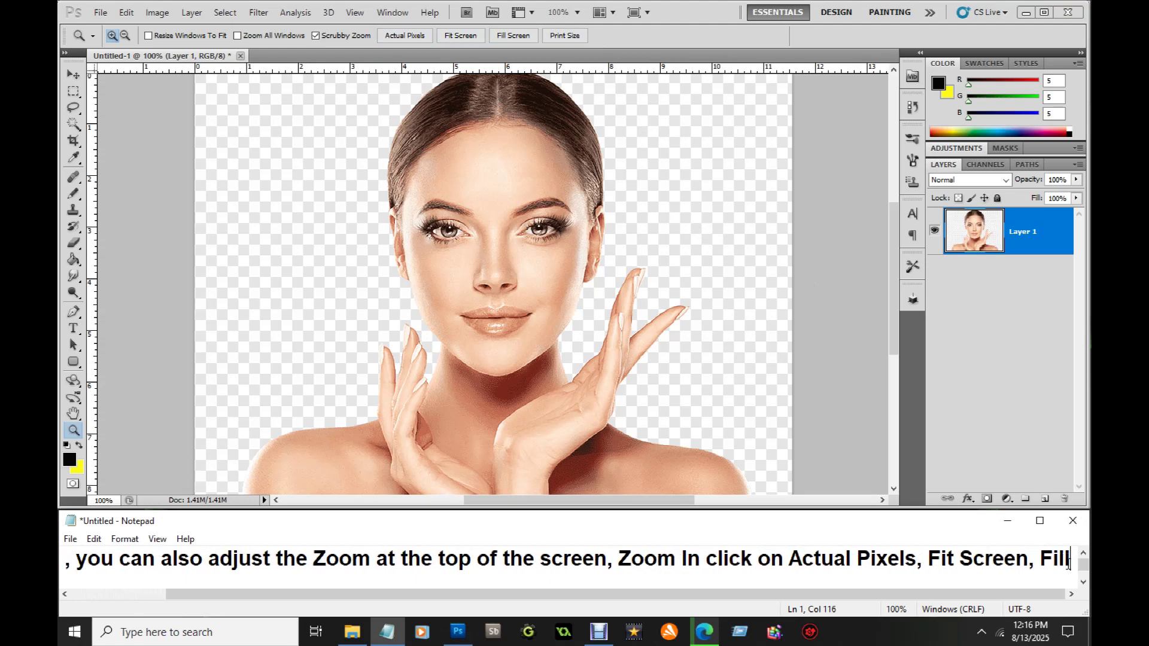
pyautogui.write(' Screen,')
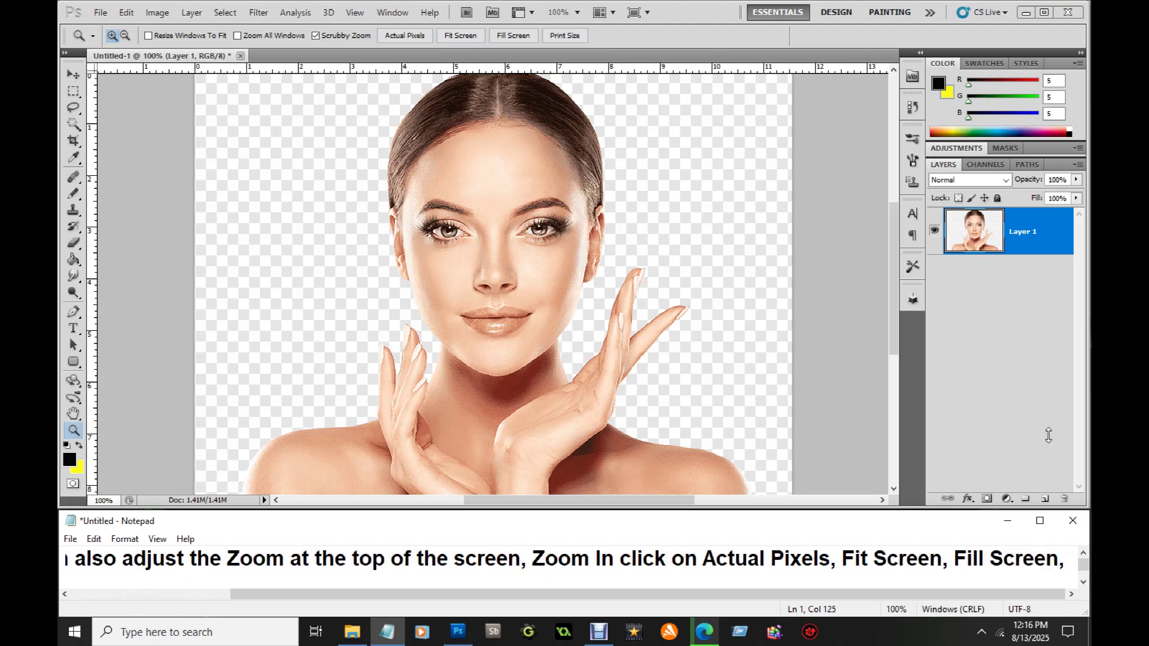
pyautogui.click(512, 37)
pyautogui.click(512, 37)
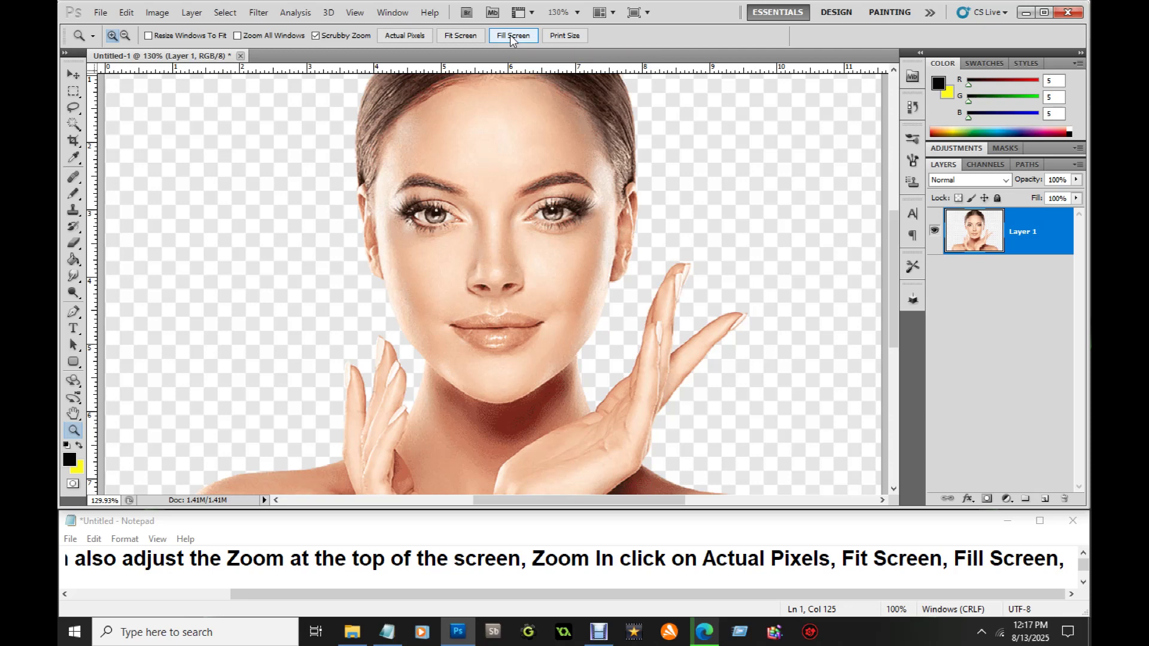
# Step: Append "Zoom Out," to the Notepad note and set Photoshop's Zoom tool to zoom out
pyautogui.click(1068, 563)
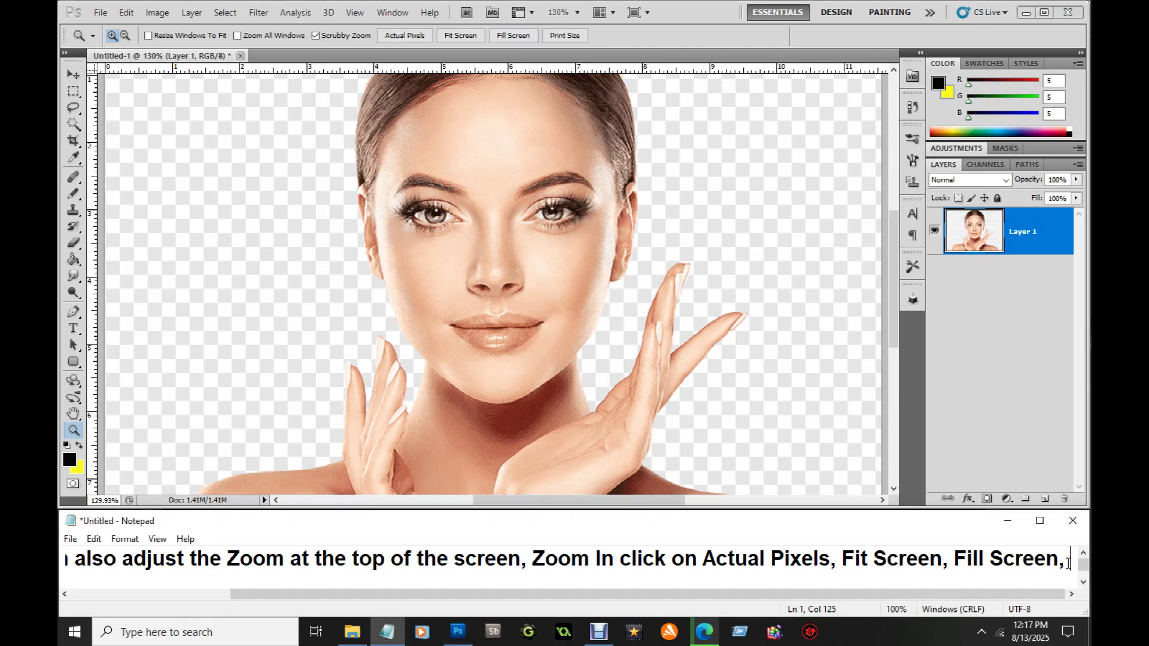
pyautogui.write('Z')
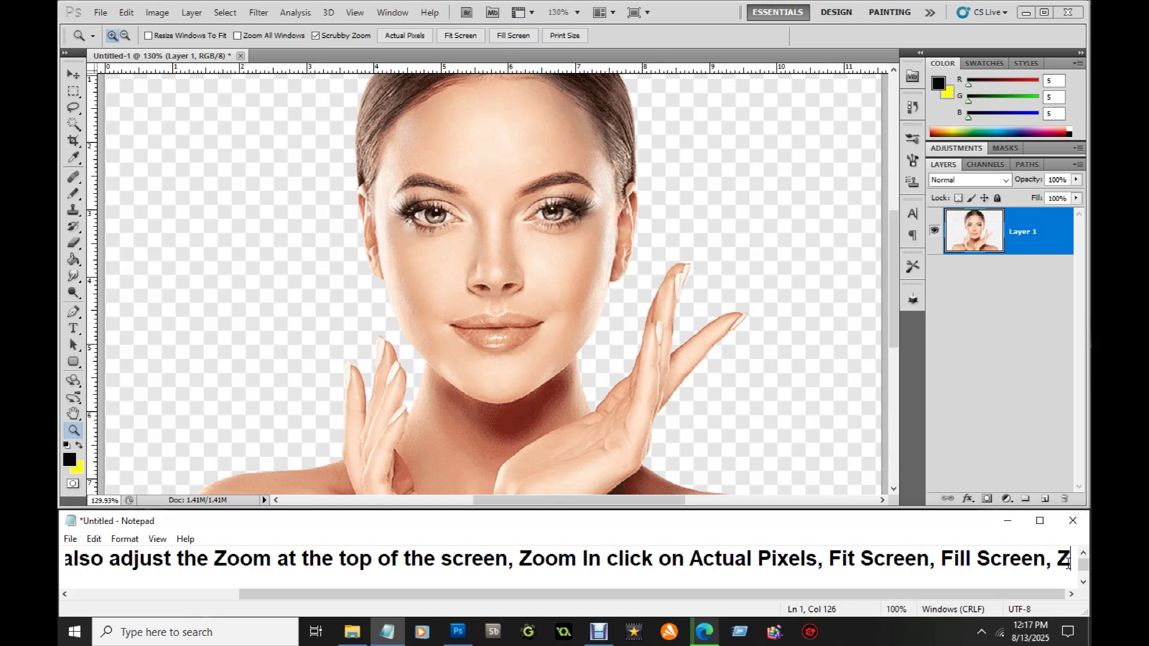
pyautogui.write('oom Out,')
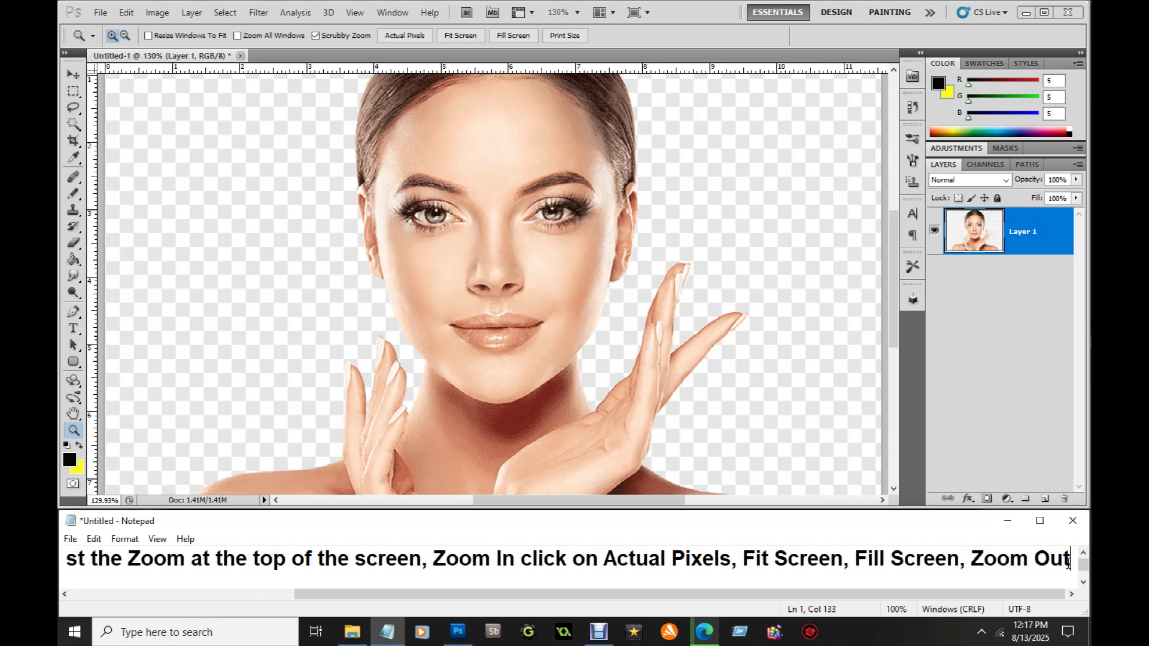
pyautogui.click(125, 36)
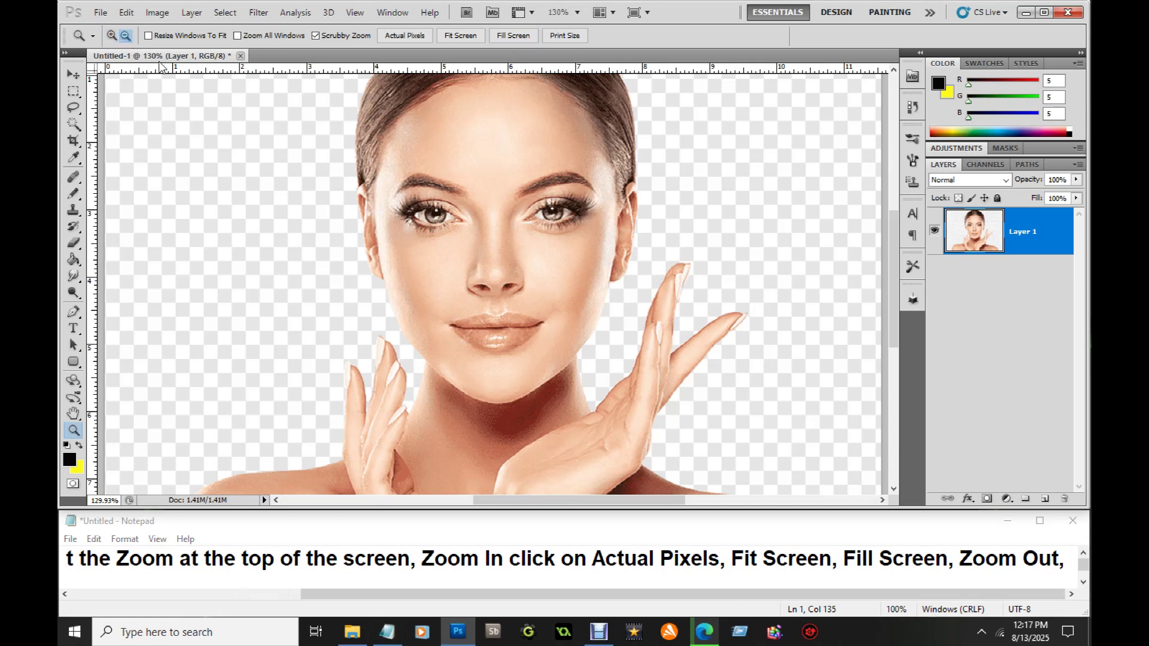
# Step: Append "Actual Pixels" after "Zoom Out," in the Notepad note and show the portrait at Actual Pixels in Photoshop
pyautogui.click(1067, 560)
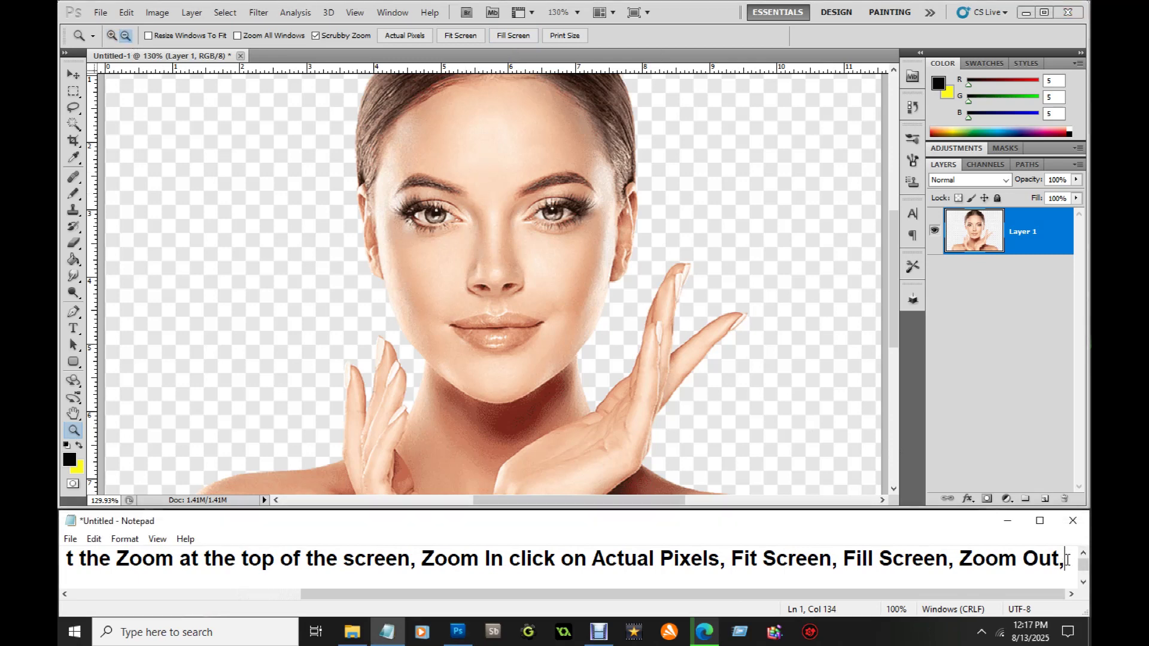
pyautogui.write('Actual')
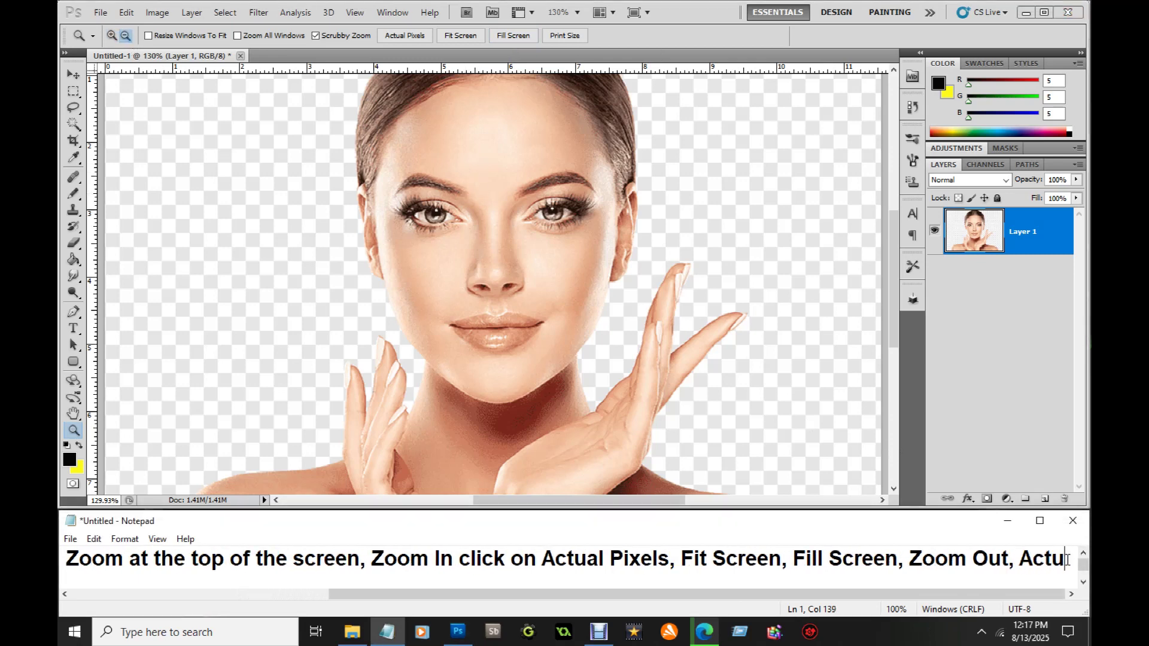
pyautogui.write(' Pixel')
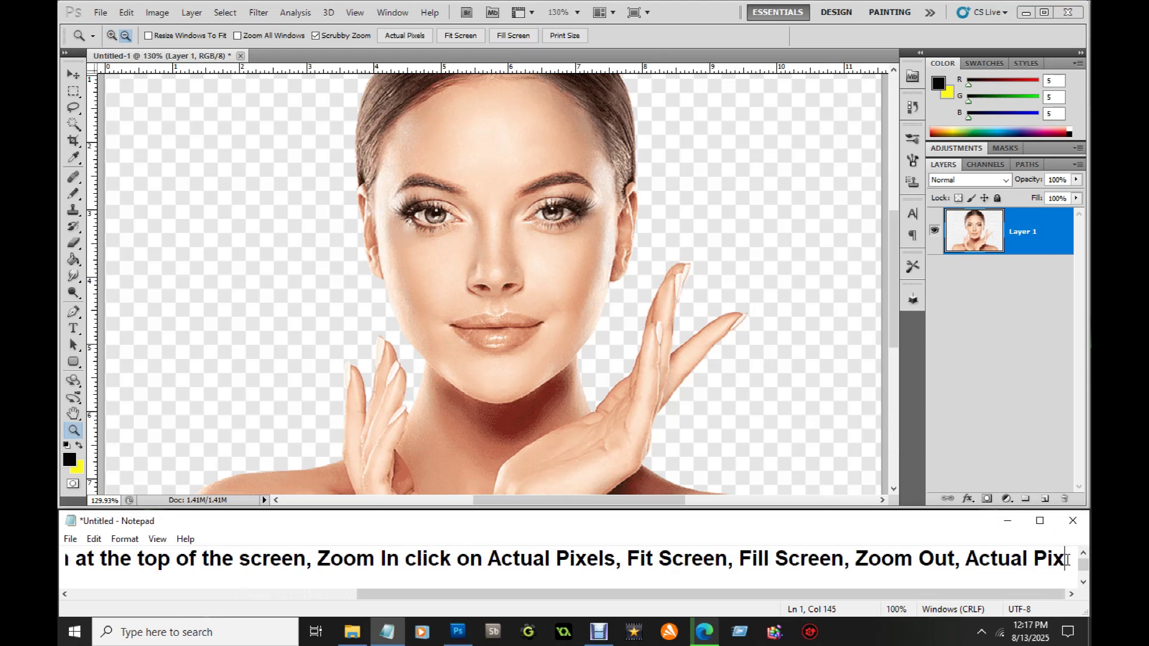
pyautogui.write('s')
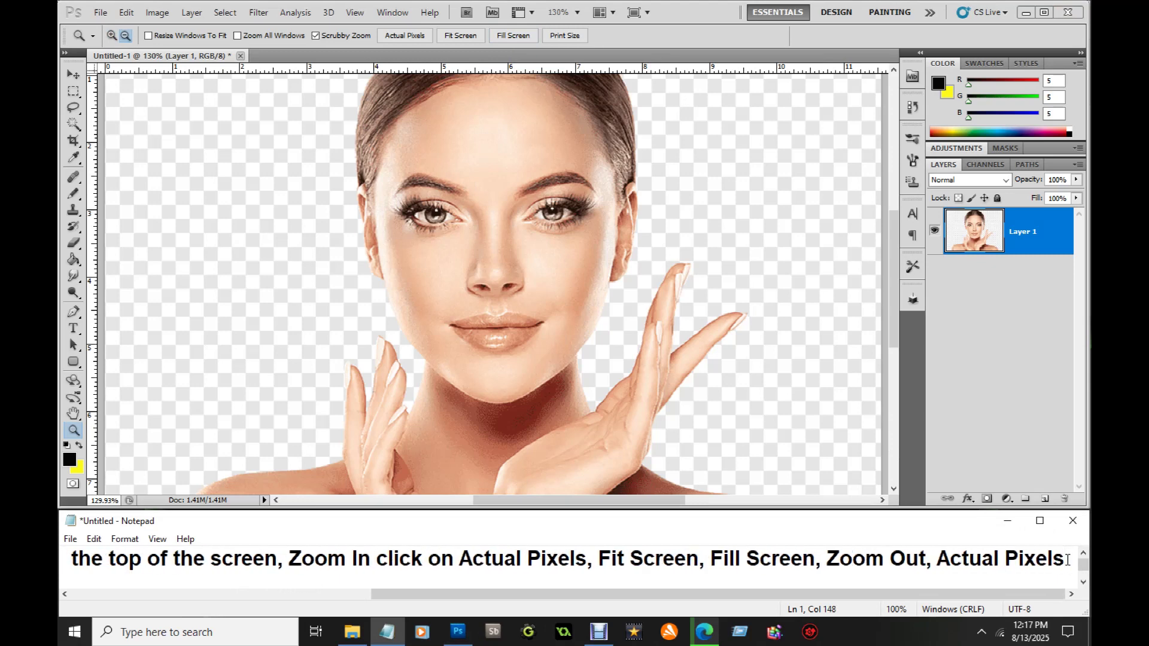
pyautogui.click(411, 38)
pyautogui.click(411, 38)
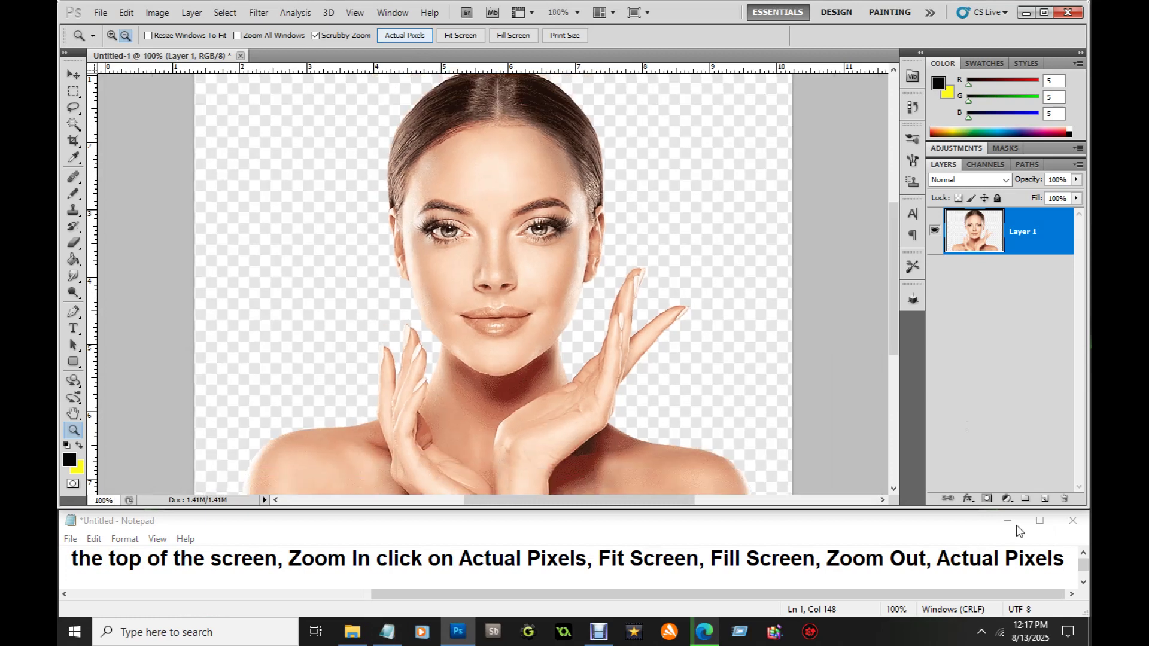
# Step: Append ", Fit Screen" to the end of the Notepad note and fit the portrait to the screen in Photoshop
pyautogui.click(1066, 558)
pyautogui.write(', F')
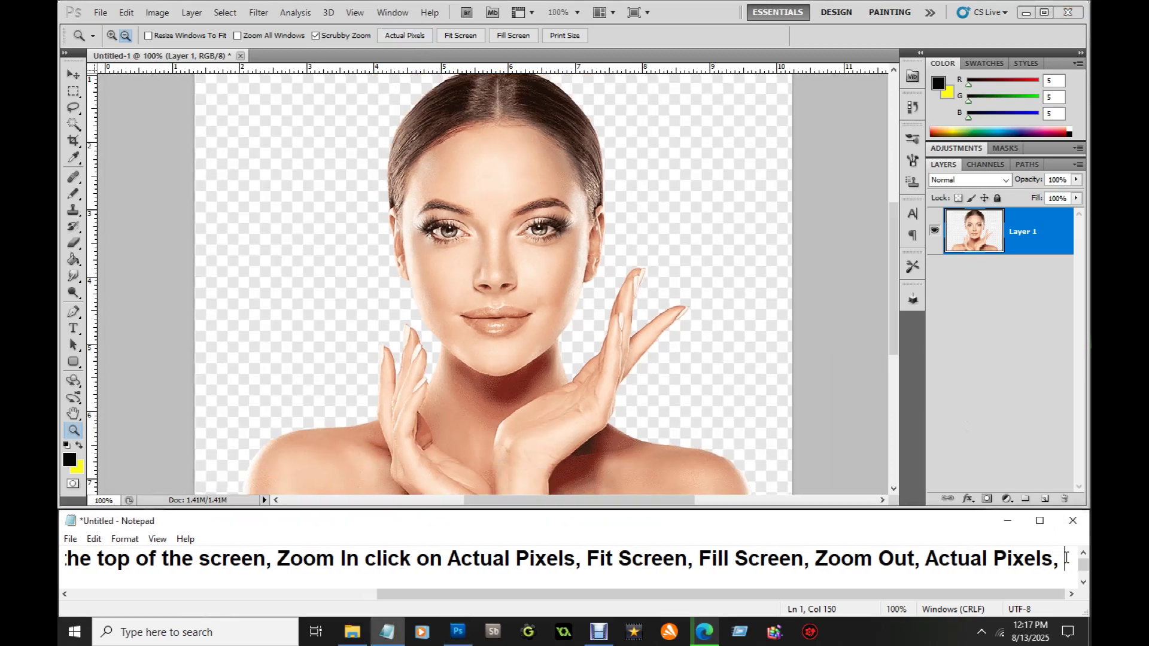
pyautogui.write('it Scre')
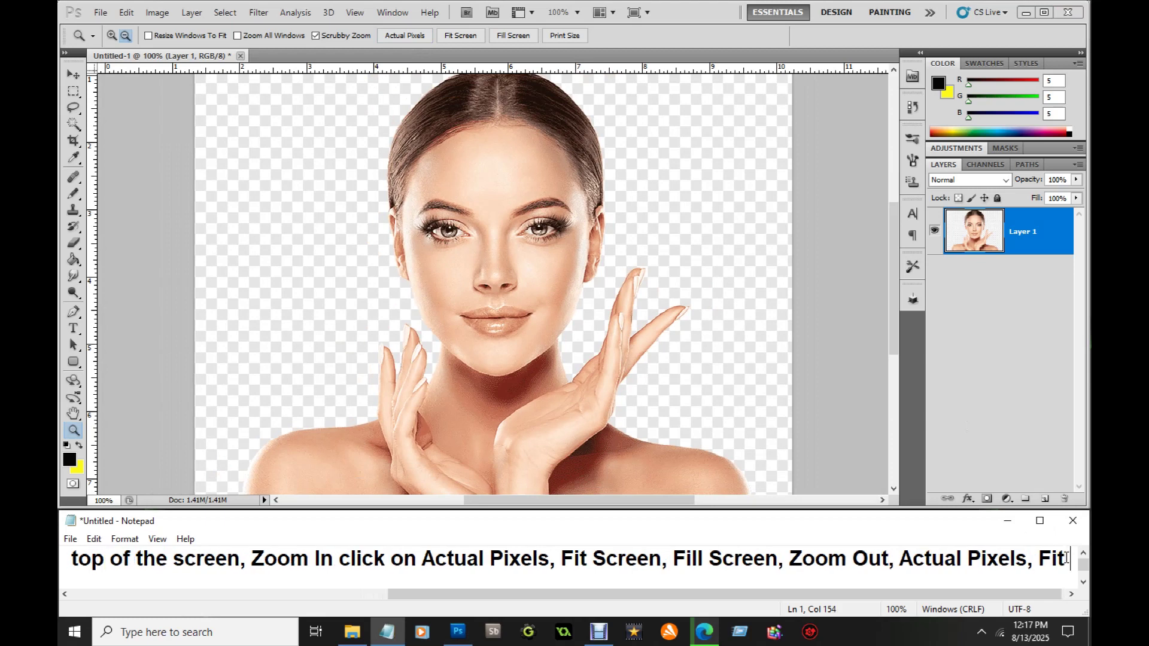
pyautogui.write('en')
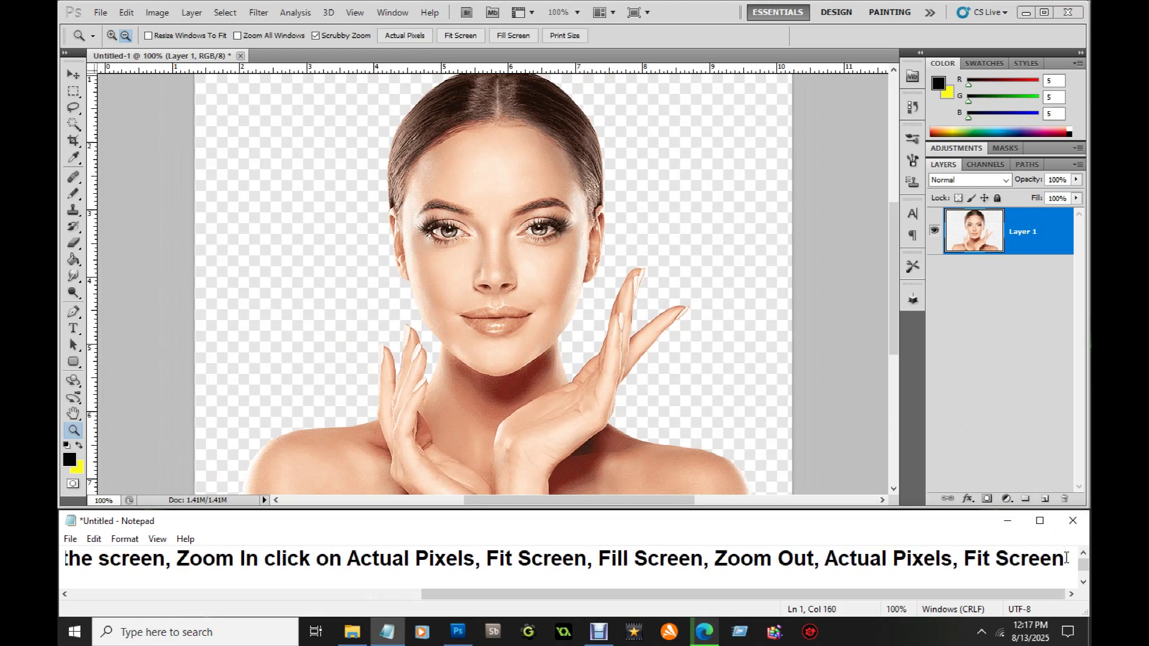
pyautogui.click(461, 37)
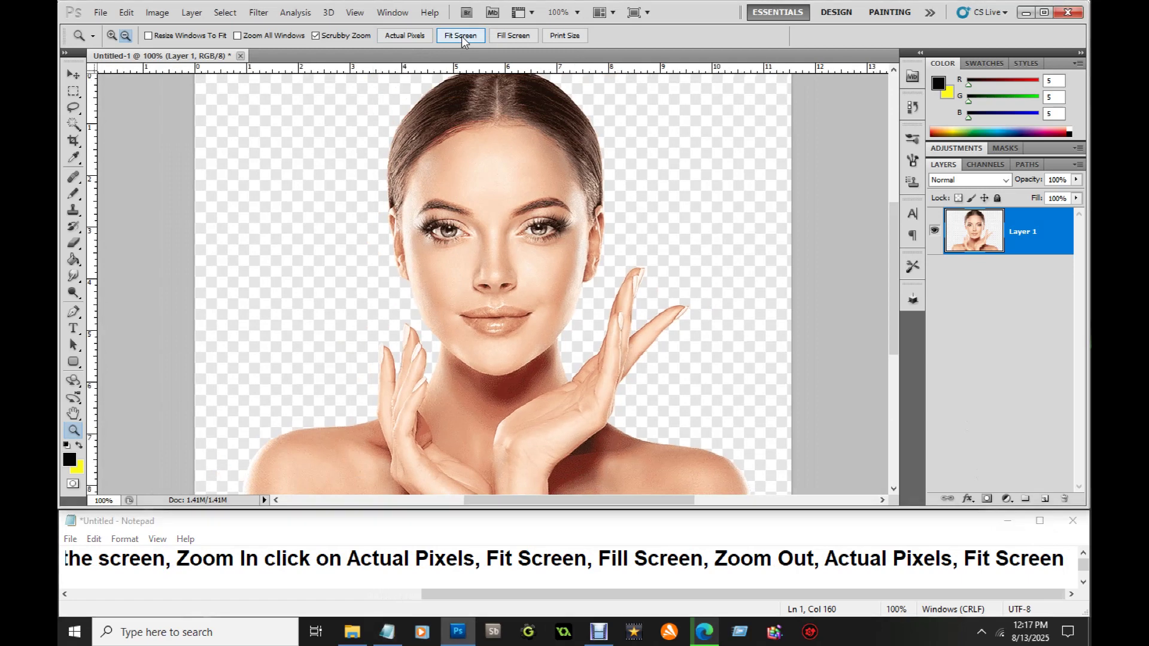
pyautogui.click(461, 37)
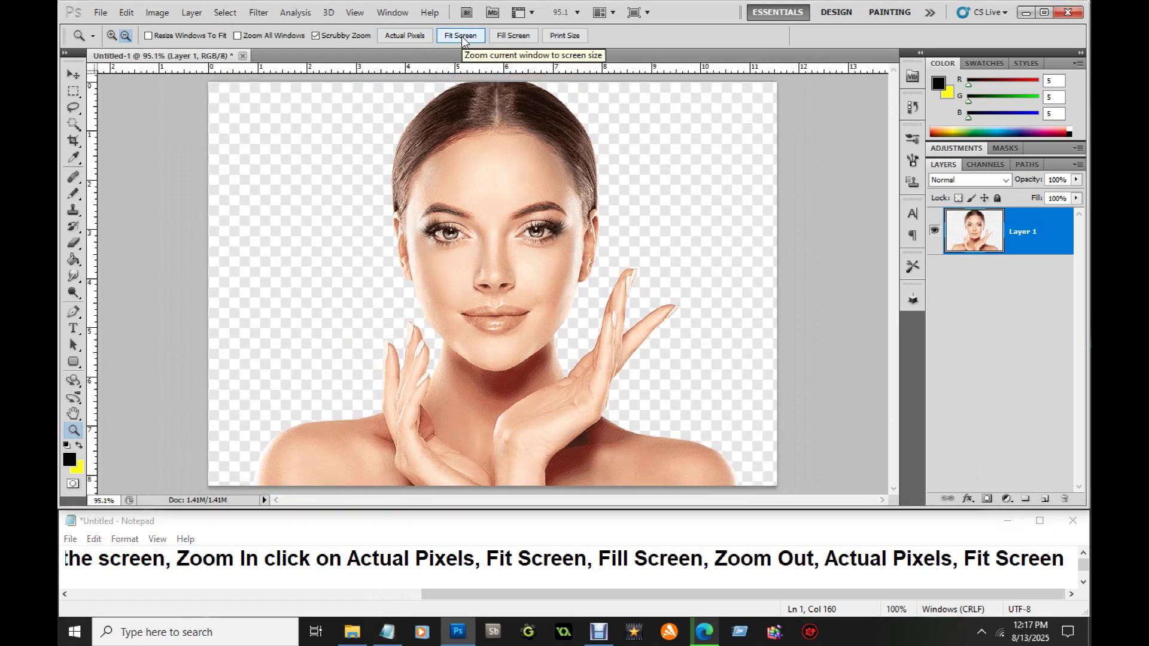
# Step: Append ", Fill Screen" to the Notepad note and switch the portrait in Photoshop to Fill Screen, returning it to Fit Screen
pyautogui.click(1064, 555)
pyautogui.write(', Fil')
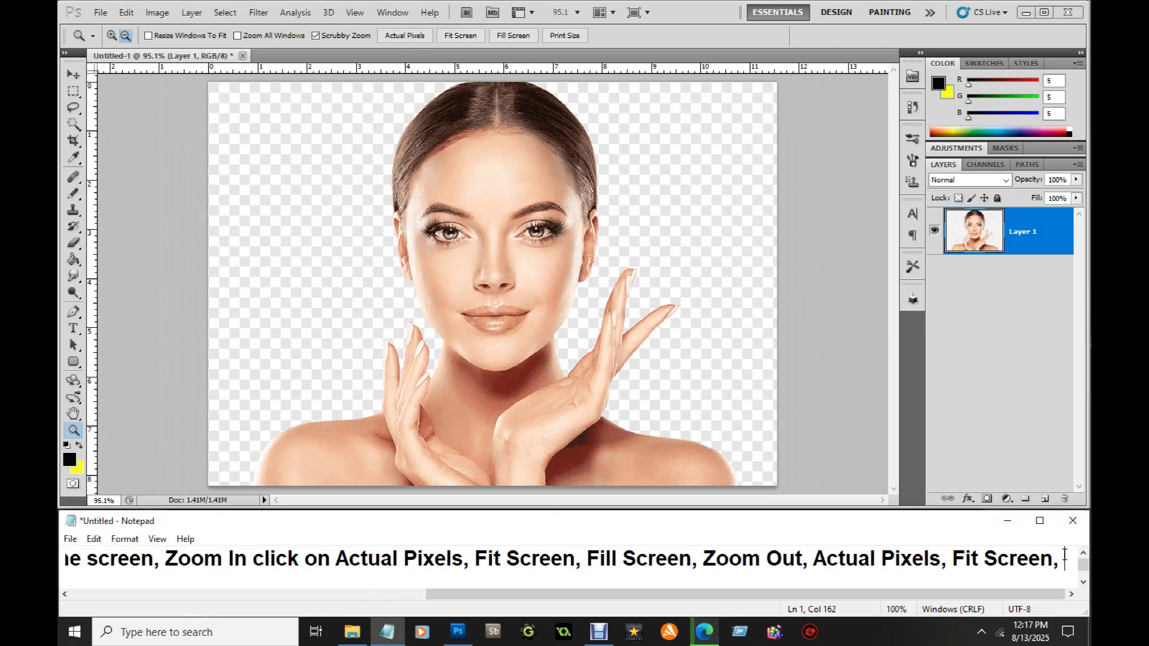
pyautogui.write('l Screen')
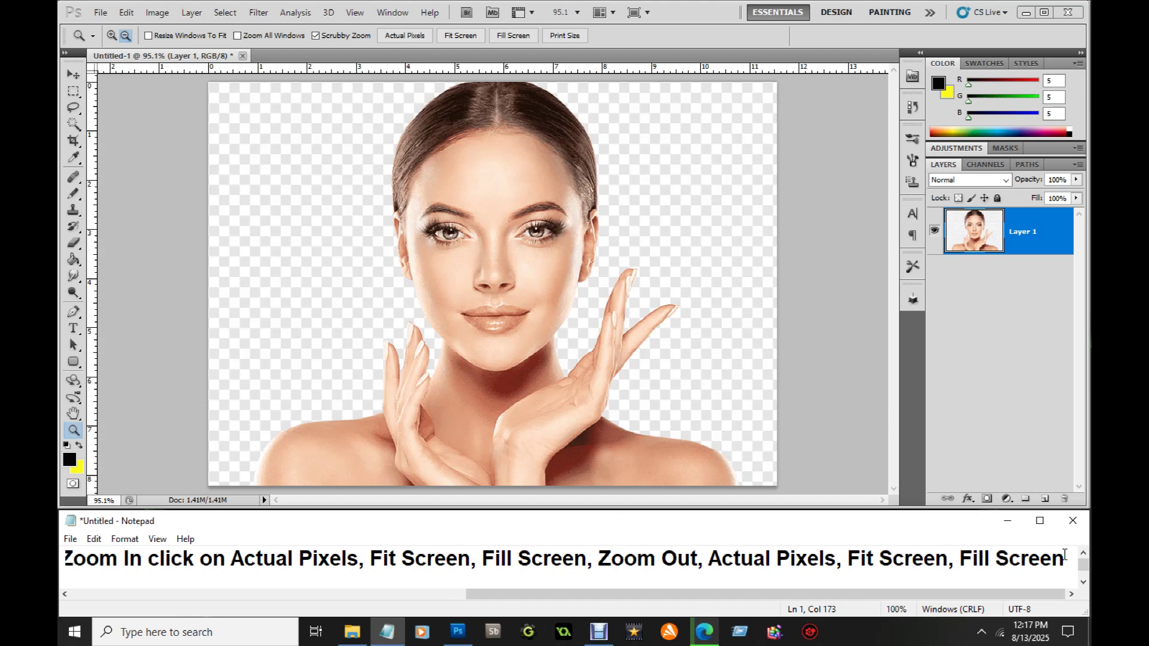
pyautogui.click(511, 37)
pyautogui.click(511, 37)
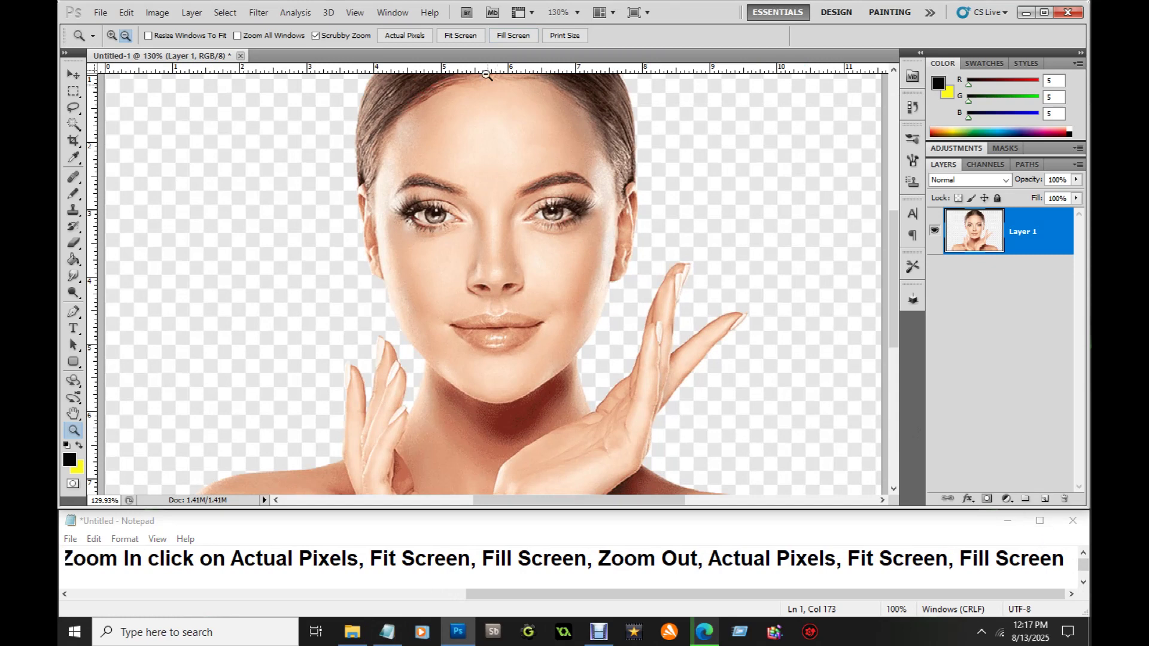
pyautogui.click(469, 36)
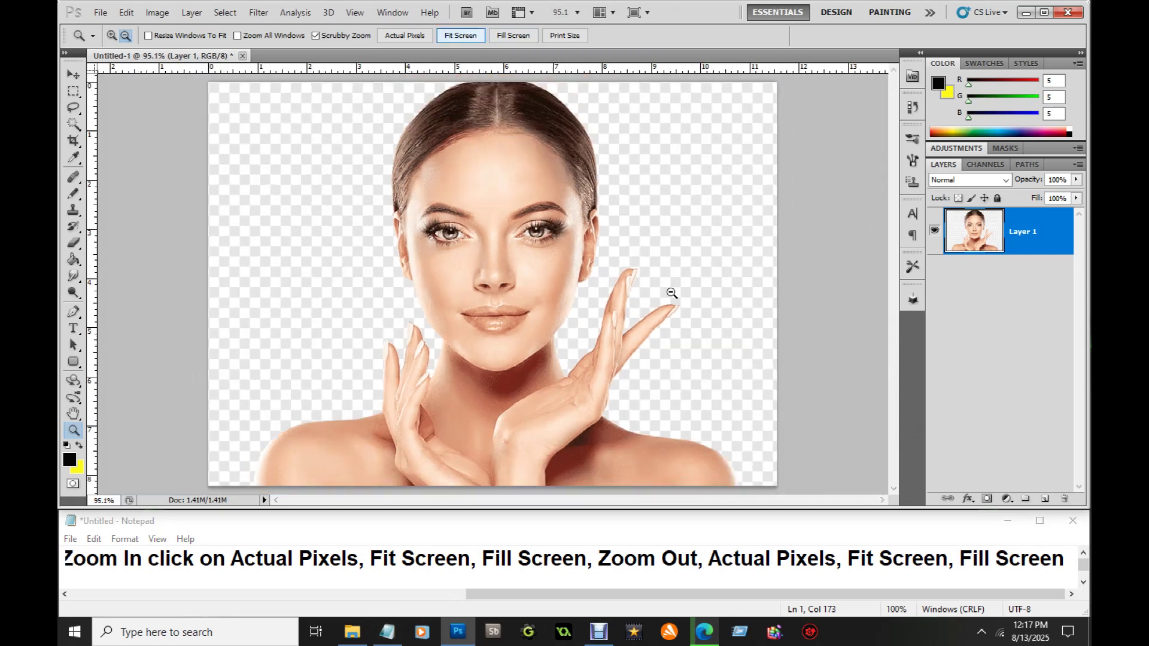
# Step: Start a new line numbered "2." in the Notepad note and activate the Slice Tool in Photoshop
pyautogui.click(1066, 558)
pyautogui.press('Return')
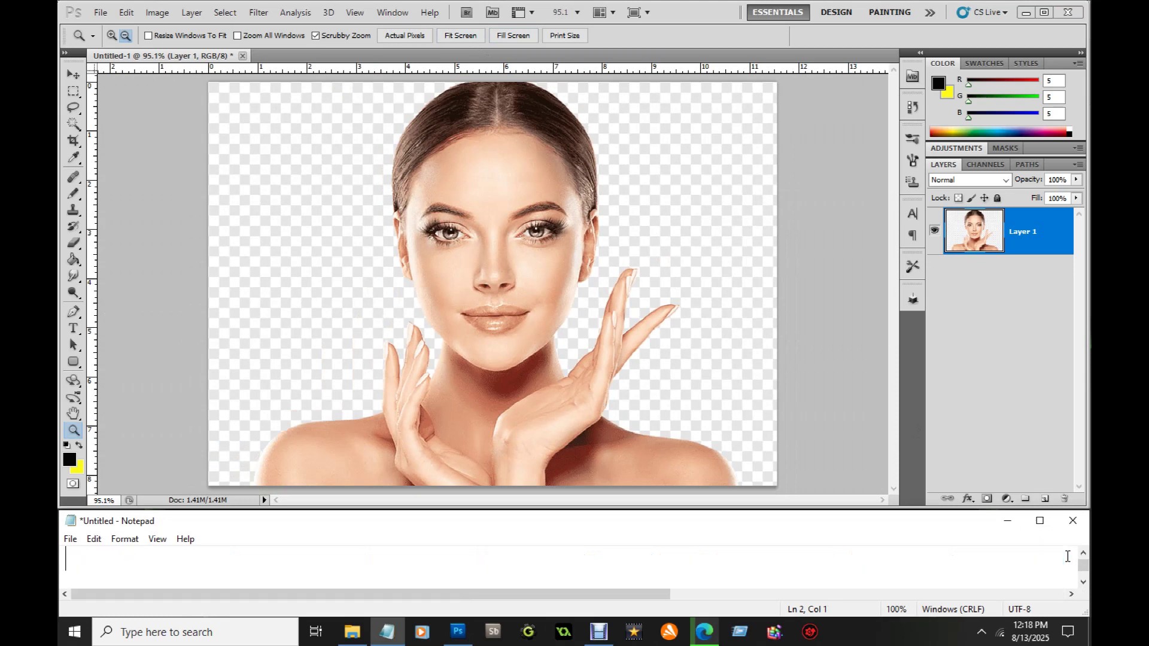
pyautogui.write('2.')
pyautogui.click(79, 149)
pyautogui.click(80, 149)
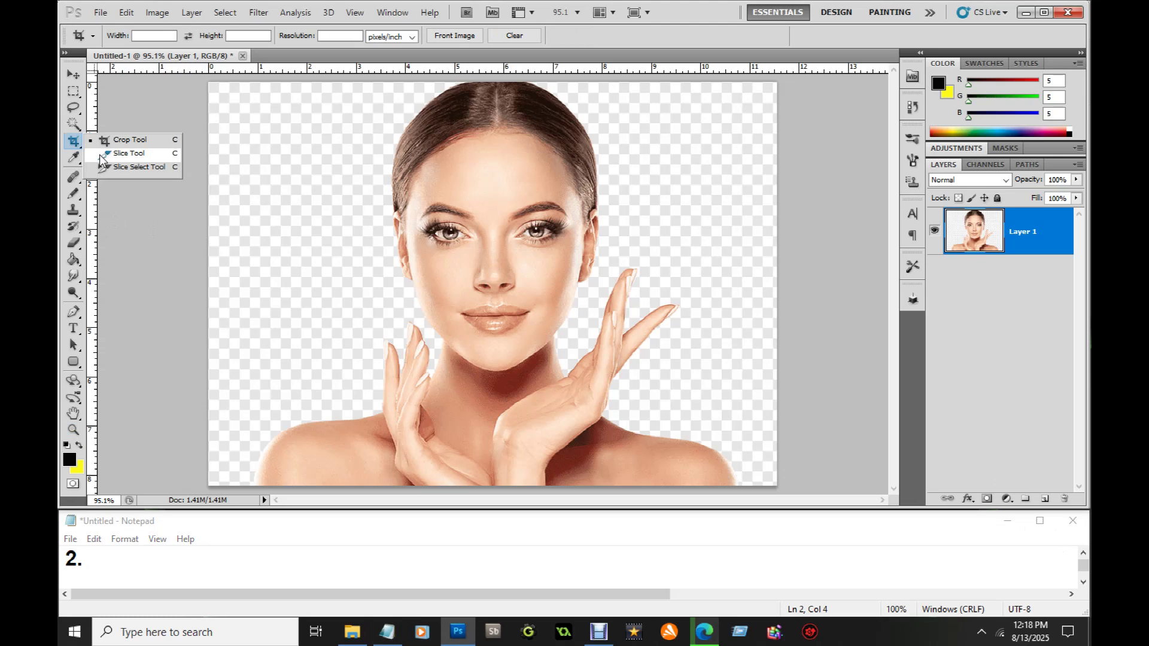
pyautogui.click(102, 157)
# Step: Write "Select the Slice Tool, and begin slicing the image" as item 2 of the Notepad note
pyautogui.click(116, 563)
pyautogui.write('Select the Slice Tool')
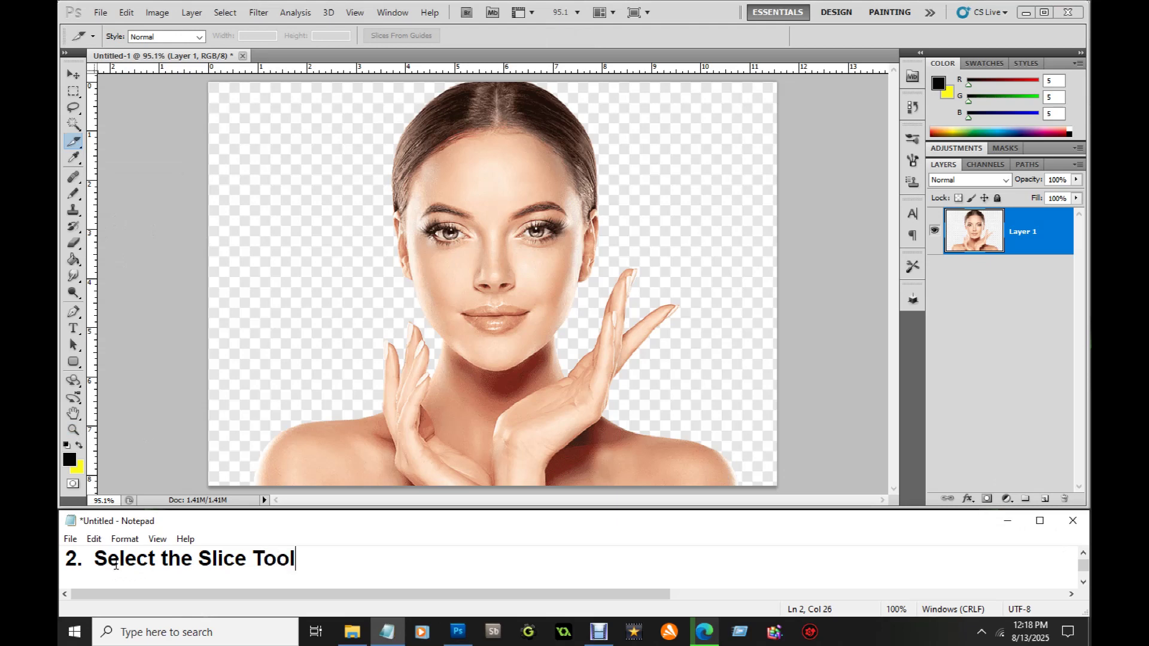
pyautogui.write(', and be')
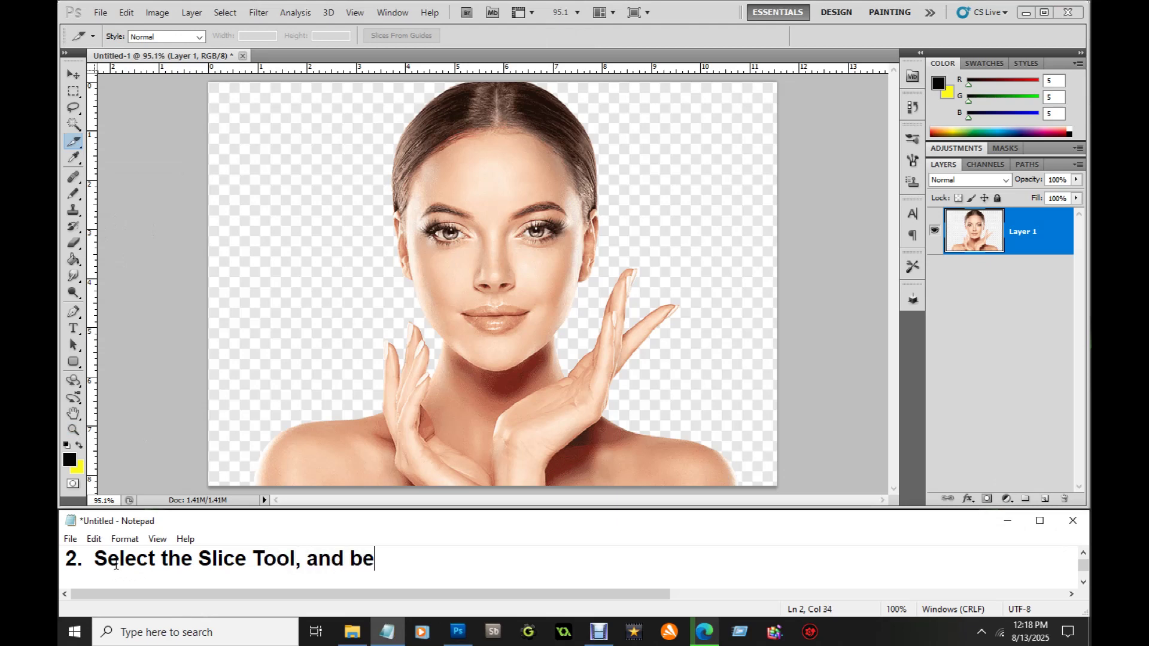
pyautogui.write('gin slicing th')
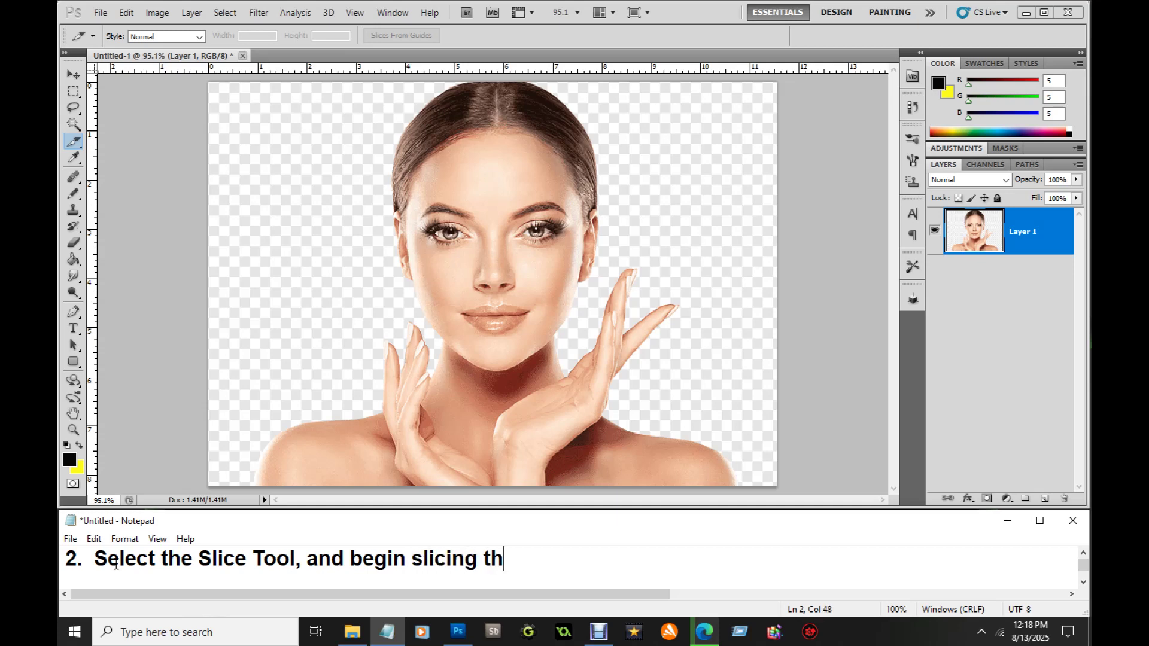
pyautogui.write('e image')
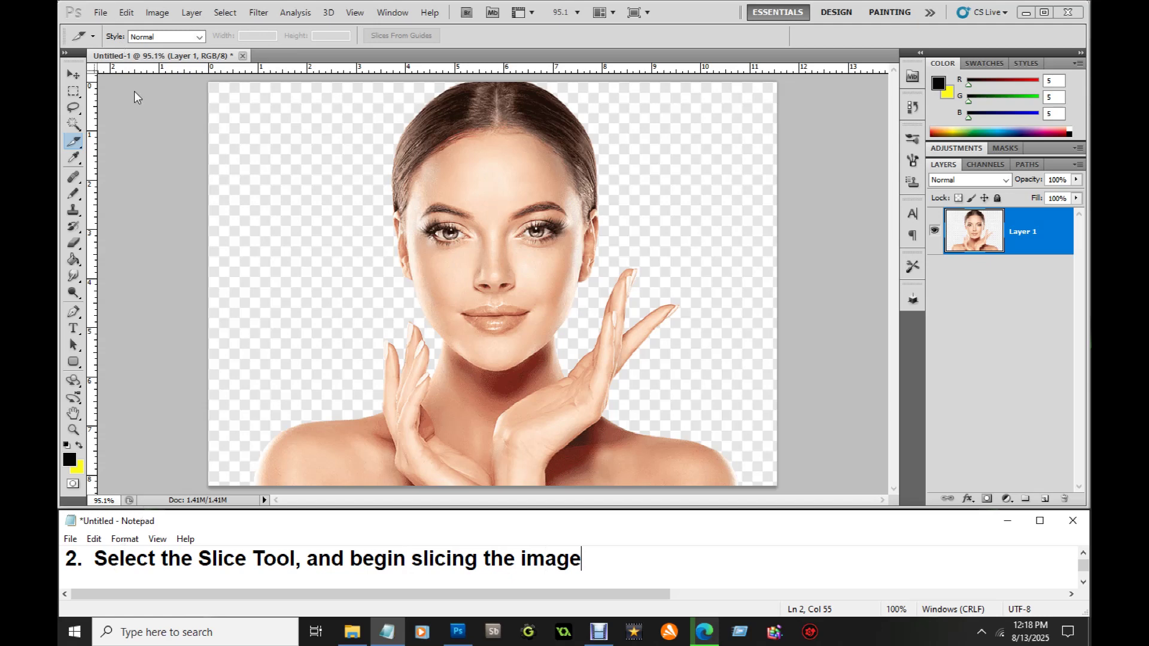
# Step: Slice a full-width band from the portrait's upper edge to mid-forehead and append "in parts" to item 2 of the Notepad note
pyautogui.click(213, 84)
pyautogui.moveTo(213, 85); pyautogui.dragTo(803, 174)
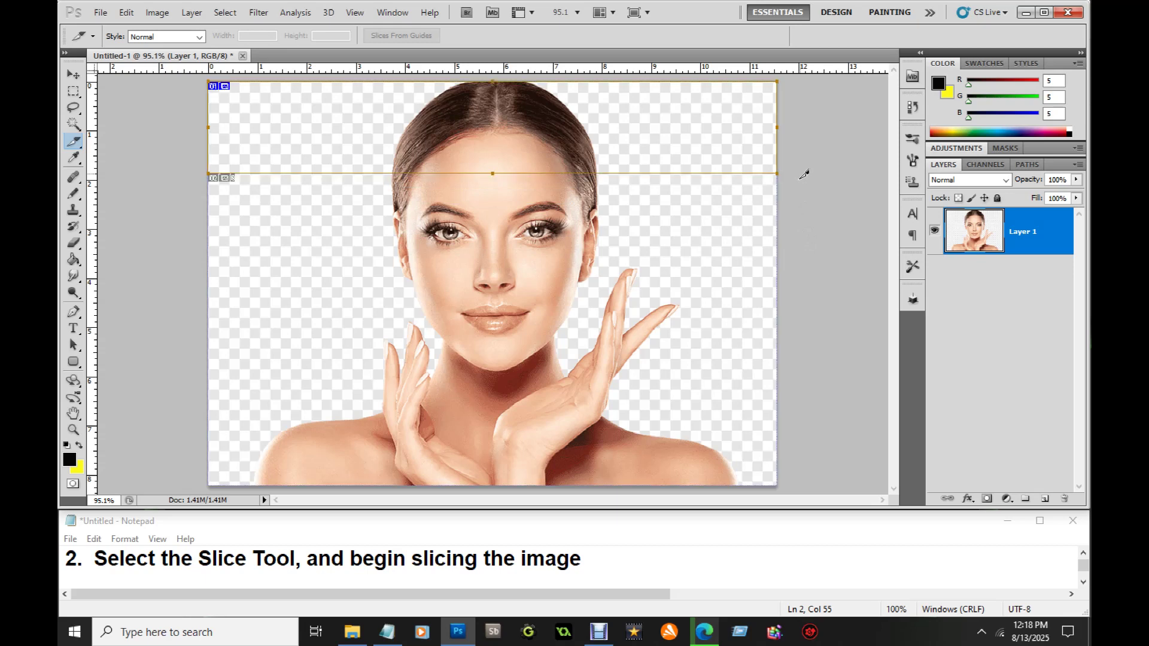
pyautogui.click(588, 560)
pyautogui.write('in parts')
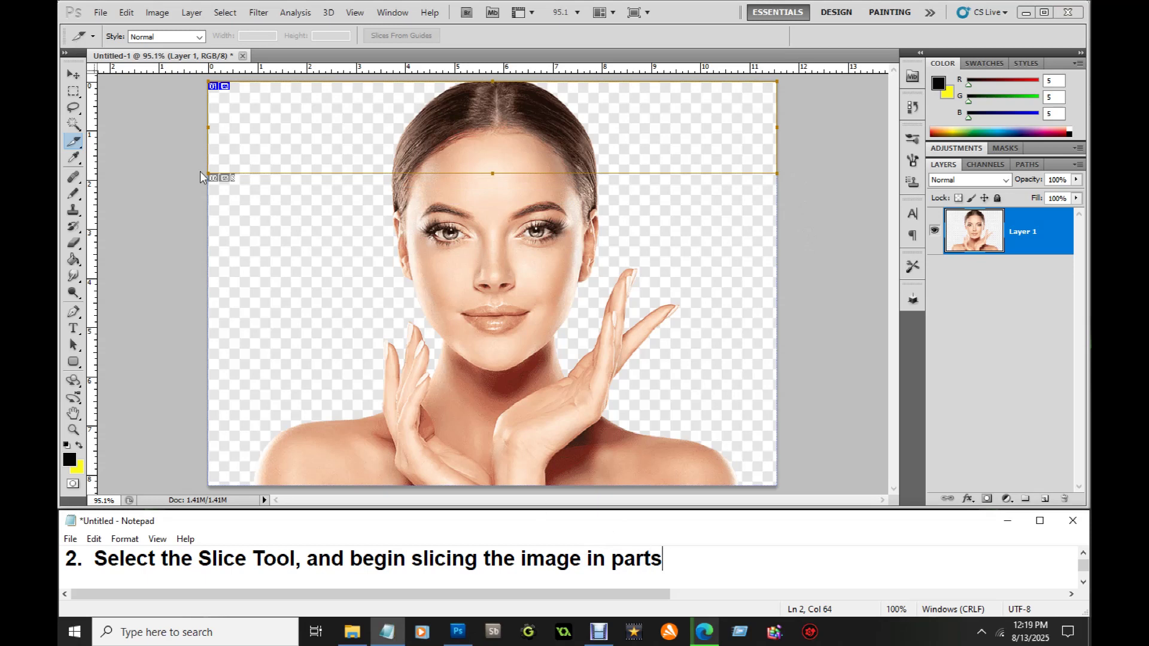
# Step: Slice the rest of the portrait into four stacked full-width bands, from the forehead down to the lower edge of the canvas
pyautogui.click(74, 143)
pyautogui.click(74, 144)
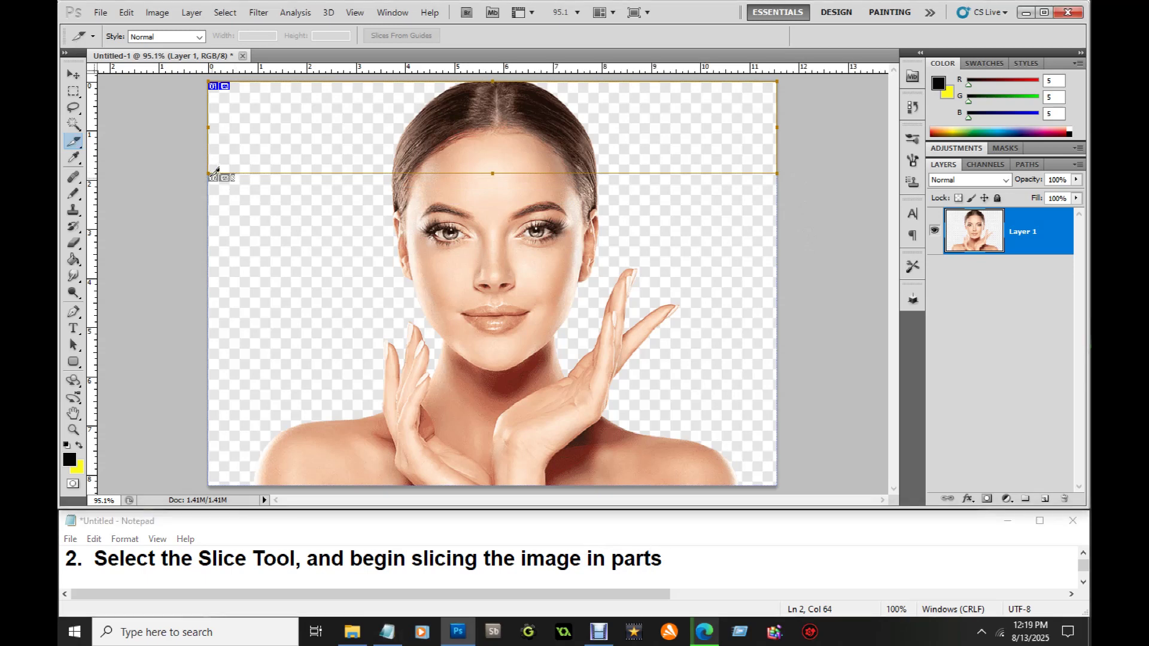
pyautogui.moveTo(210, 175); pyautogui.dragTo(809, 291)
pyautogui.moveTo(804, 290); pyautogui.dragTo(815, 259)
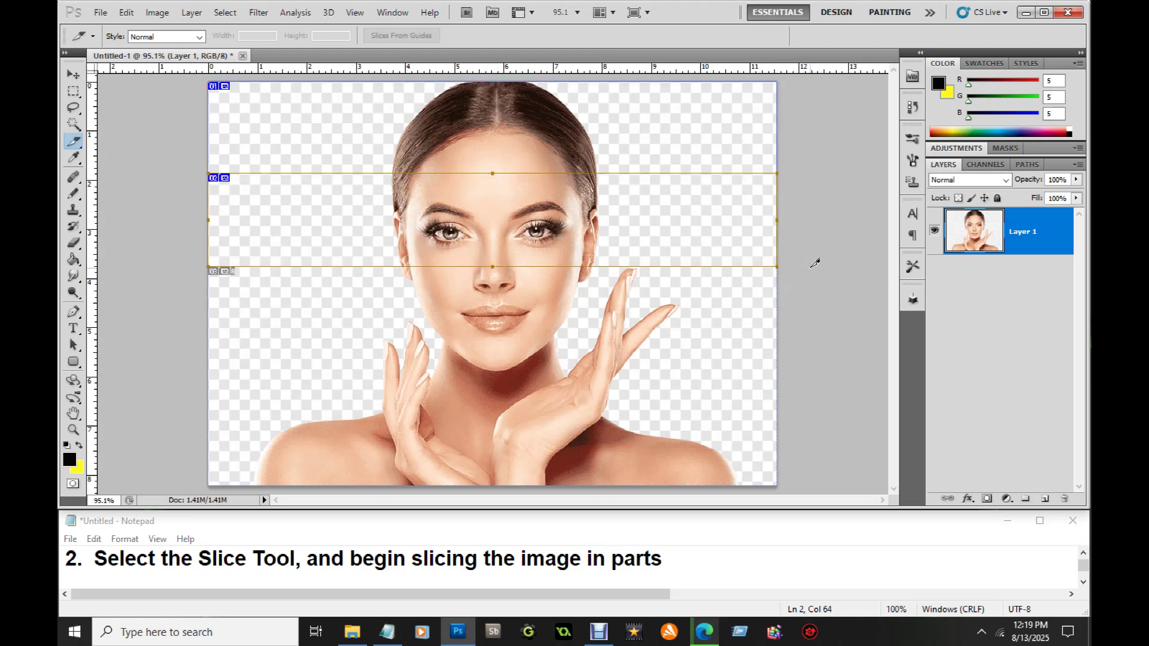
pyautogui.moveTo(777, 268); pyautogui.dragTo(817, 429)
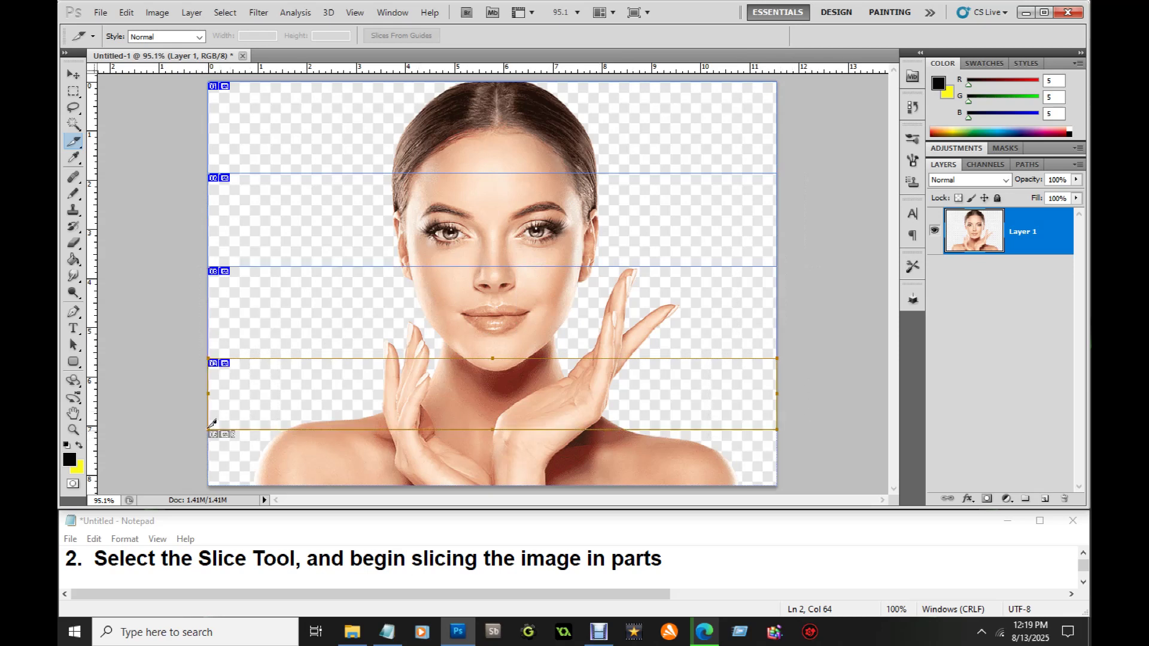
pyautogui.moveTo(209, 430); pyautogui.dragTo(820, 502)
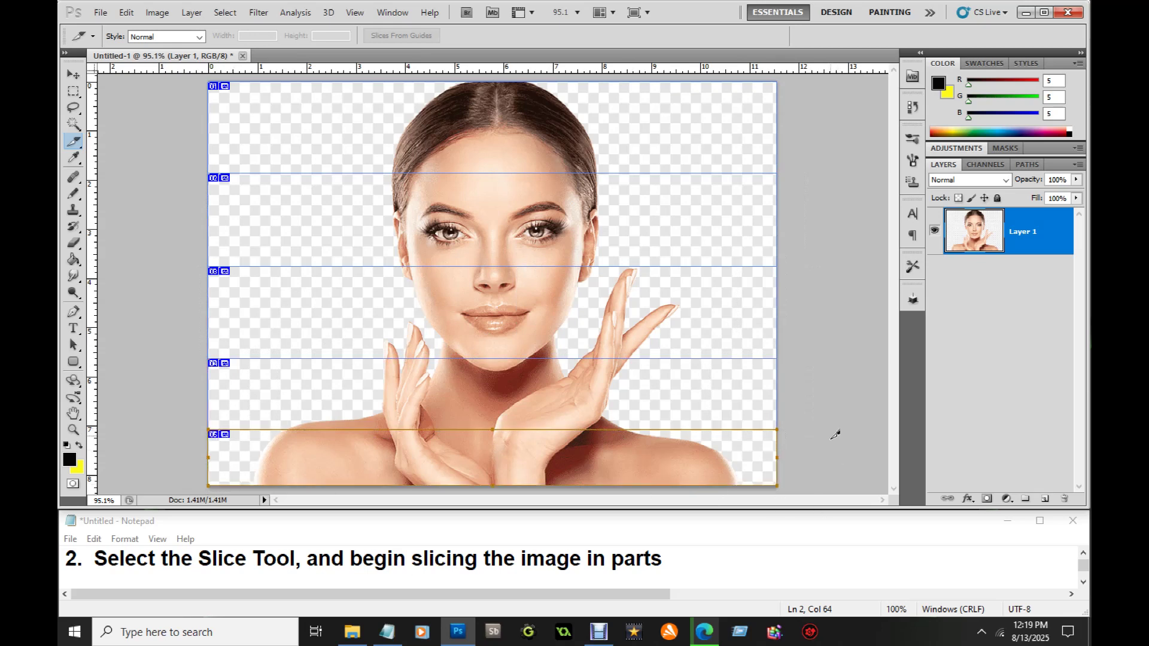
# Step: Add item 3 beginning with "File," below the slicing instruction in the Notepad note
pyautogui.click(686, 560)
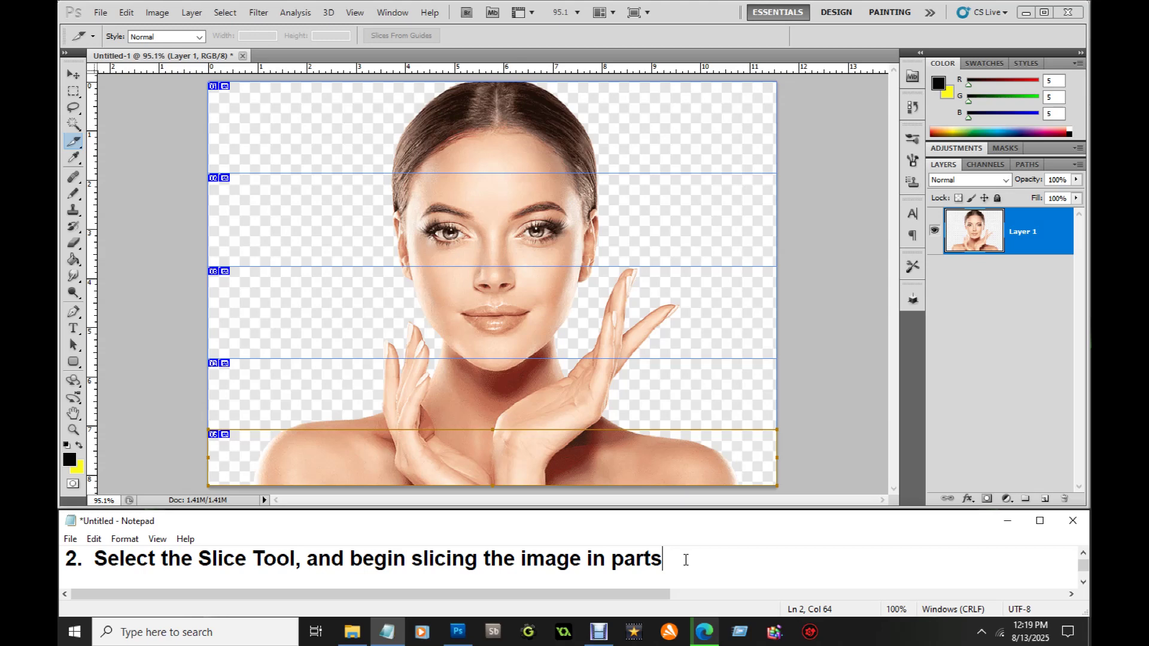
pyautogui.press('Return')
pyautogui.press('Return')
pyautogui.write('3.')
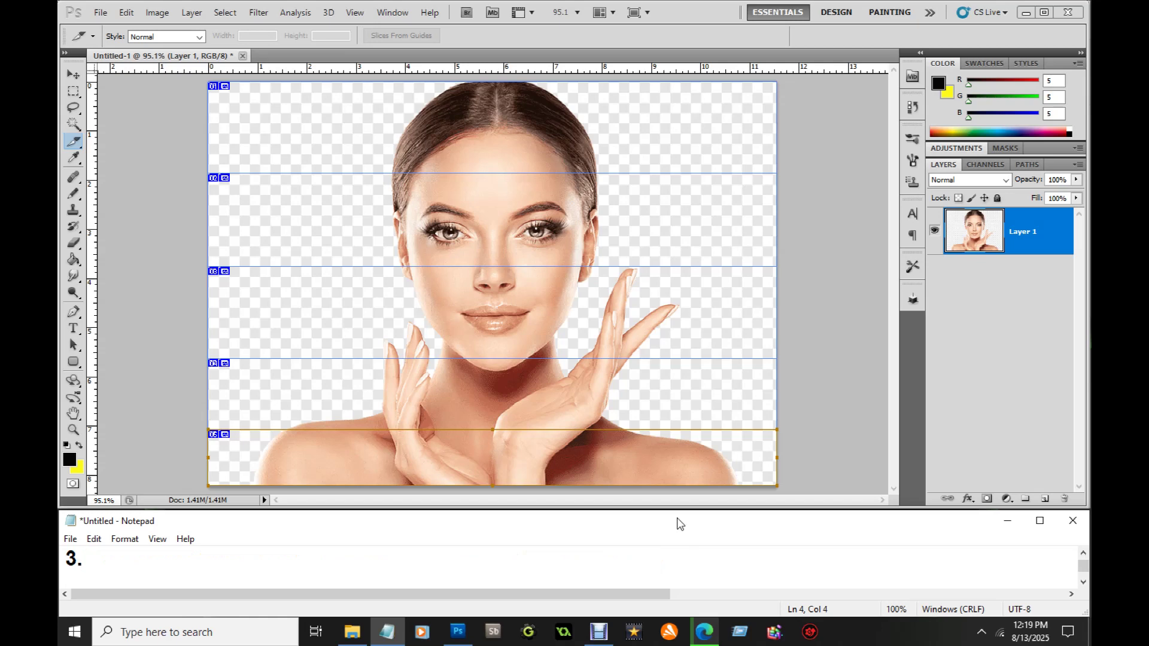
pyautogui.click(100, 14)
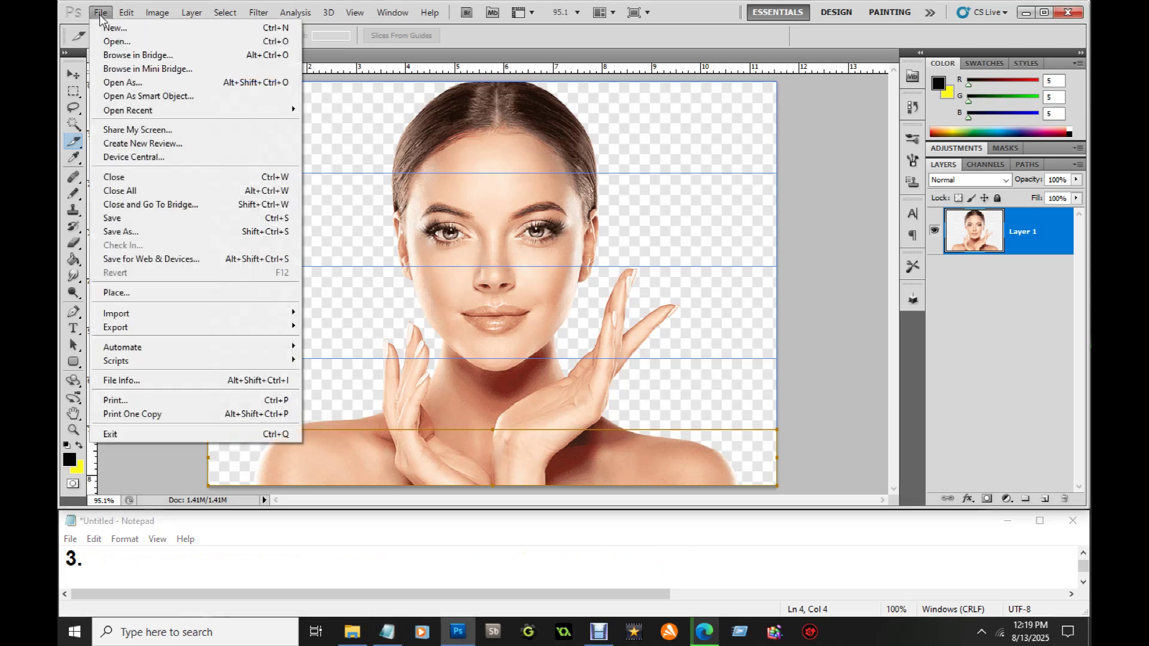
pyautogui.click(108, 561)
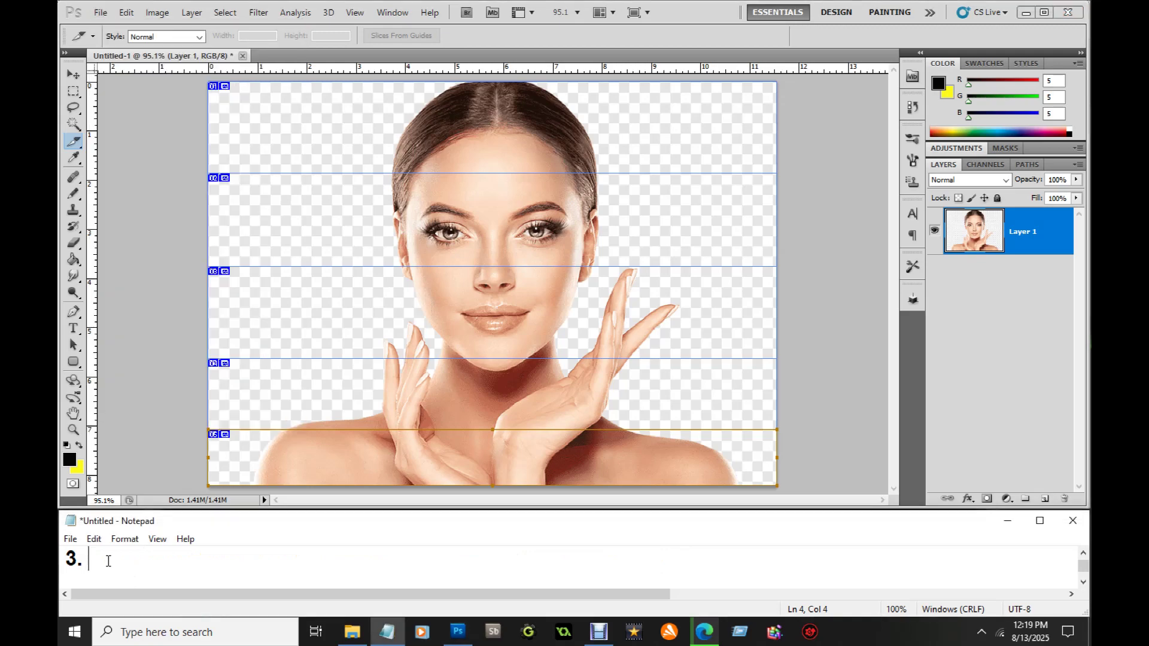
pyautogui.write('File,')
# Step: Open Save for Web & Devices for the sliced portrait and append "Save for Web and Devices" to item 3 of the Notepad note
pyautogui.click(101, 15)
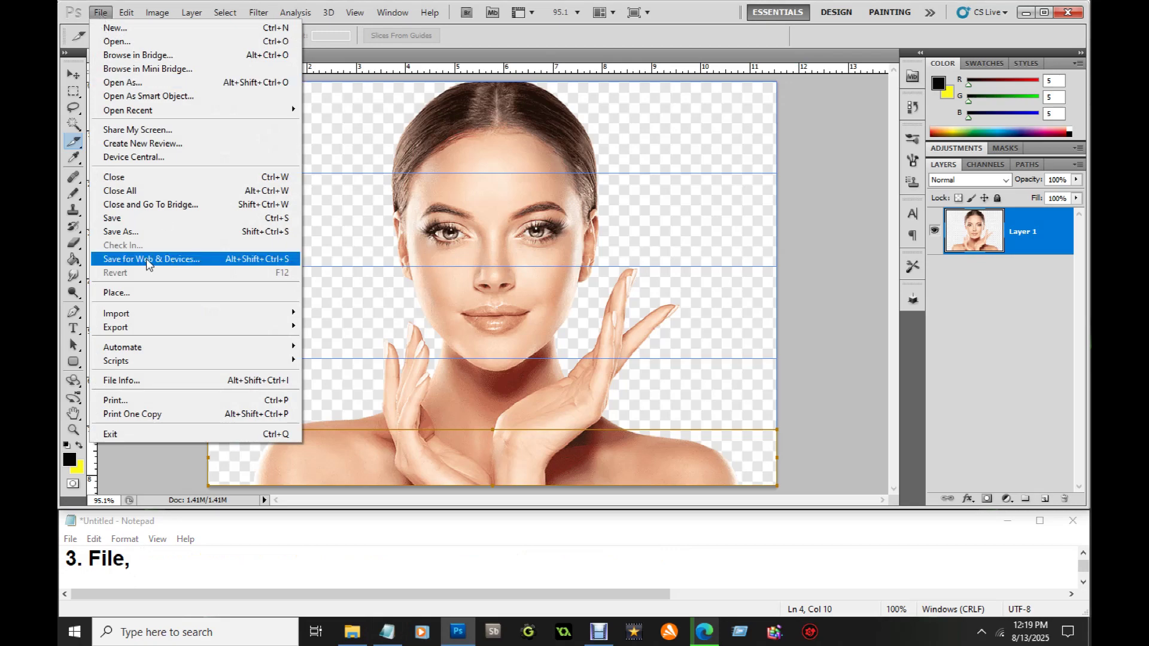
pyautogui.click(159, 560)
pyautogui.click(158, 561)
pyautogui.write('save')
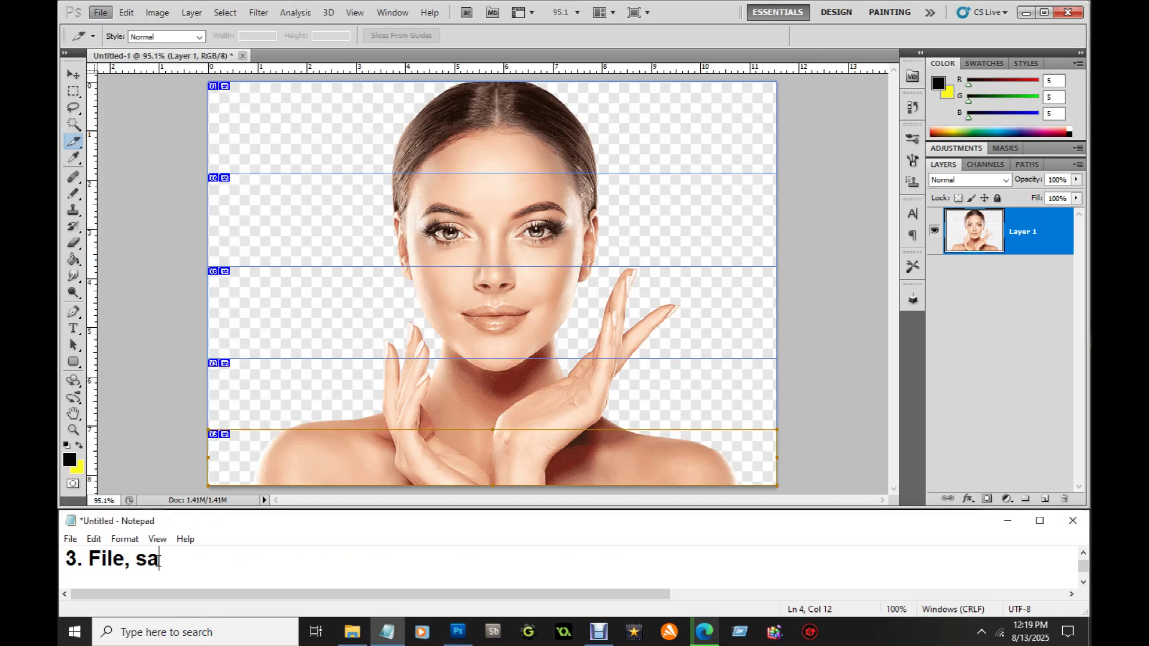
pyautogui.press('BackSpace')
pyautogui.press('BackSpace')
pyautogui.press('BackSpace')
pyautogui.press('BackSpace')
pyautogui.write('Sav')
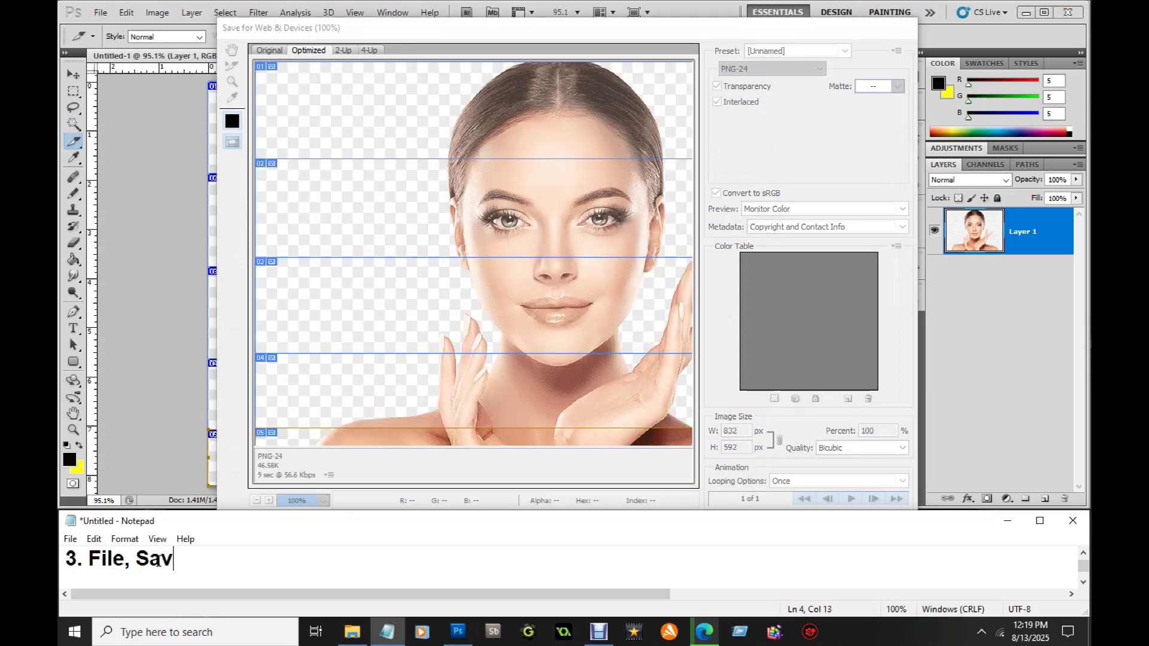
pyautogui.write('e for Web and')
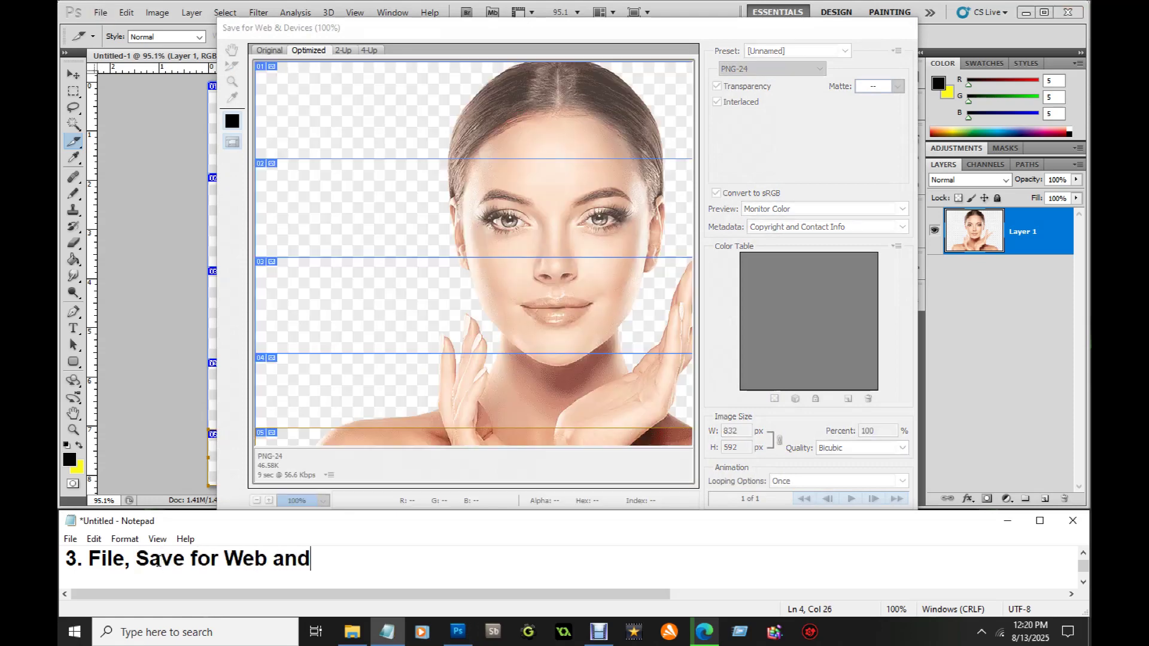
pyautogui.write(' Devices')
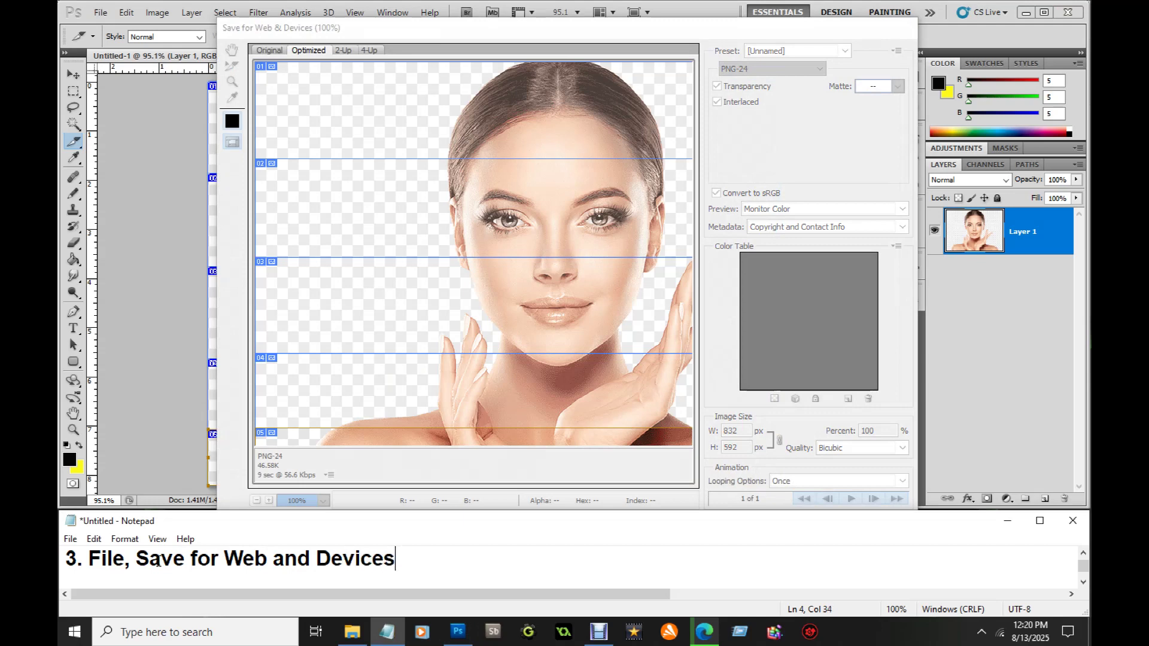
# Step: Select the four upper slices together in the Save for Web & Devices preview
pyautogui.click(645, 124)
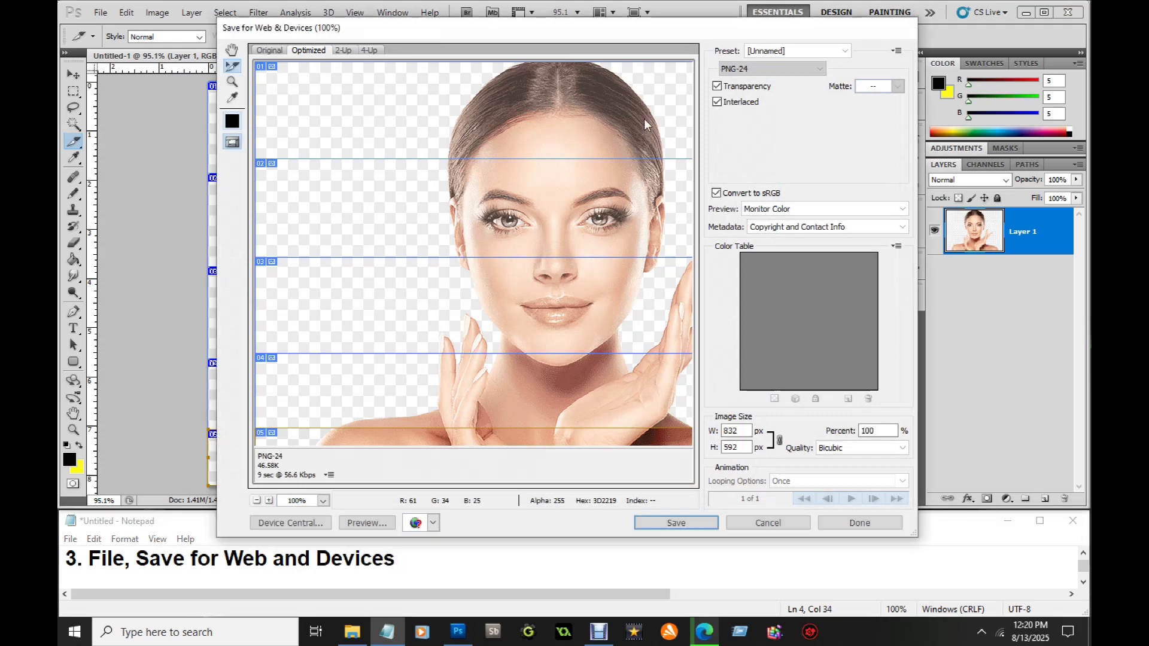
pyautogui.click(644, 125)
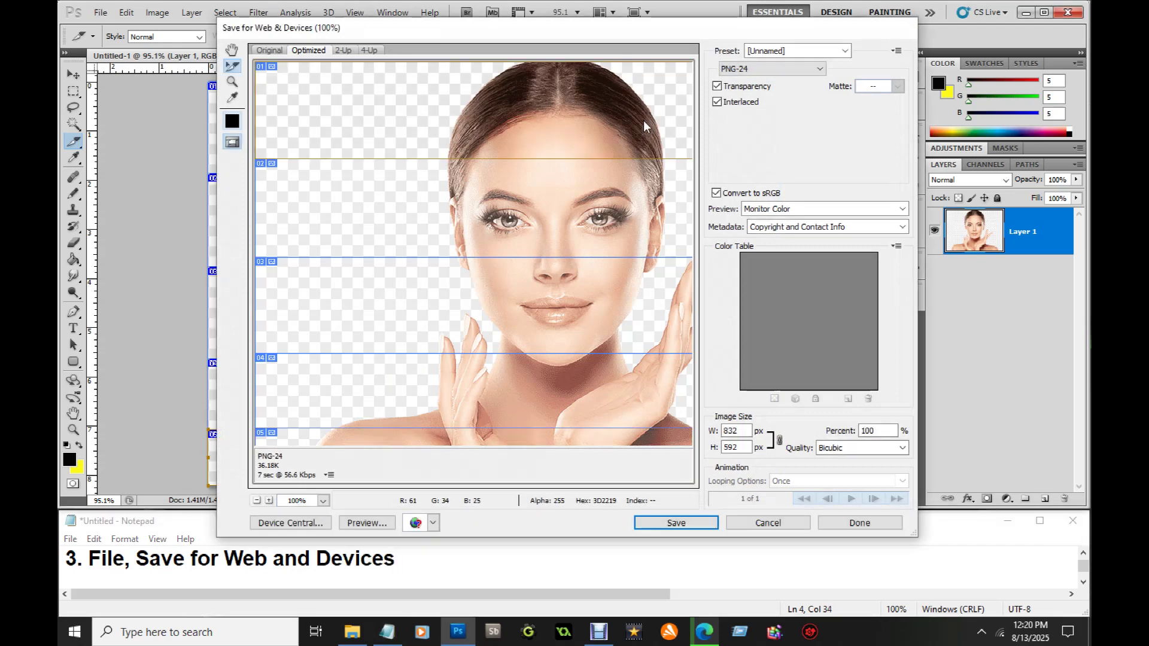
pyautogui.keyDown('shift'); pyautogui.click(605, 205); pyautogui.keyUp('shift')
pyautogui.keyDown('shift'); pyautogui.click(598, 282); pyautogui.keyUp('shift')
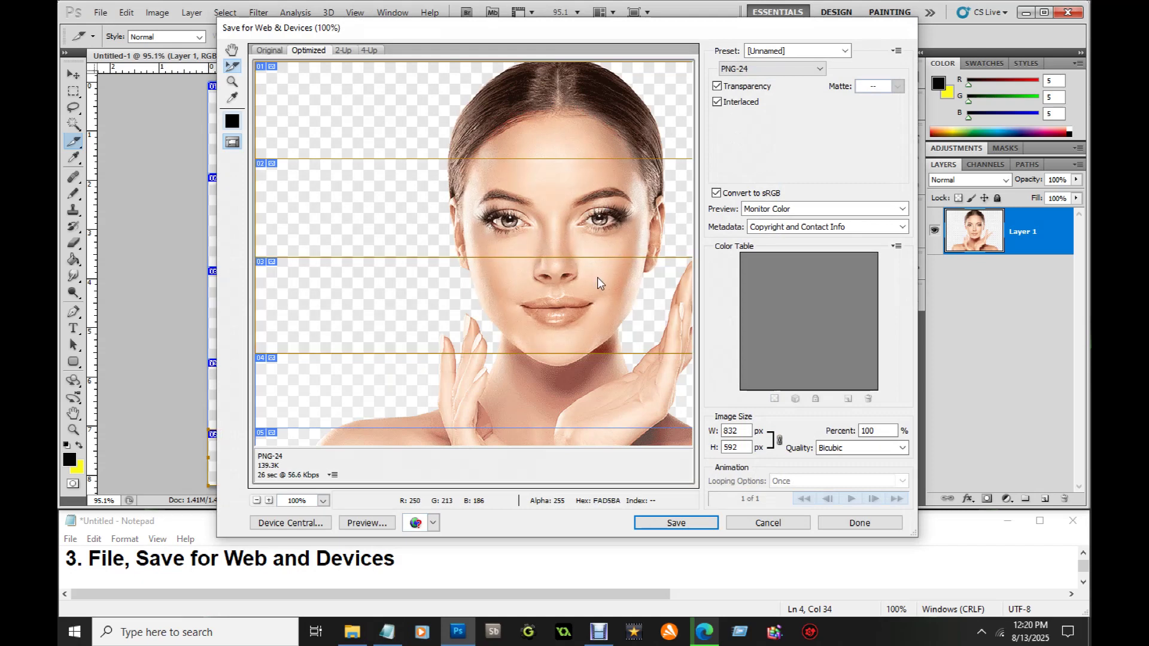
pyautogui.keyDown('shift'); pyautogui.click(604, 383); pyautogui.keyUp('shift')
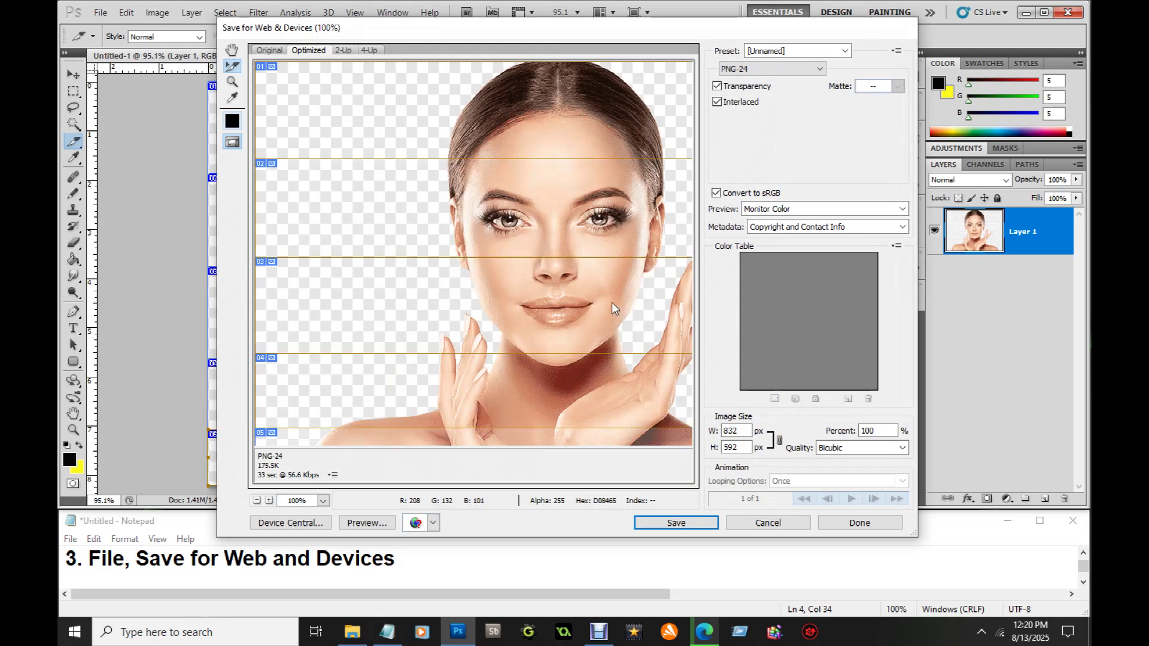
# Step: Select only the topmost slice and review the available export presets, keeping PNG-24 with the unnamed preset
pyautogui.click(585, 131)
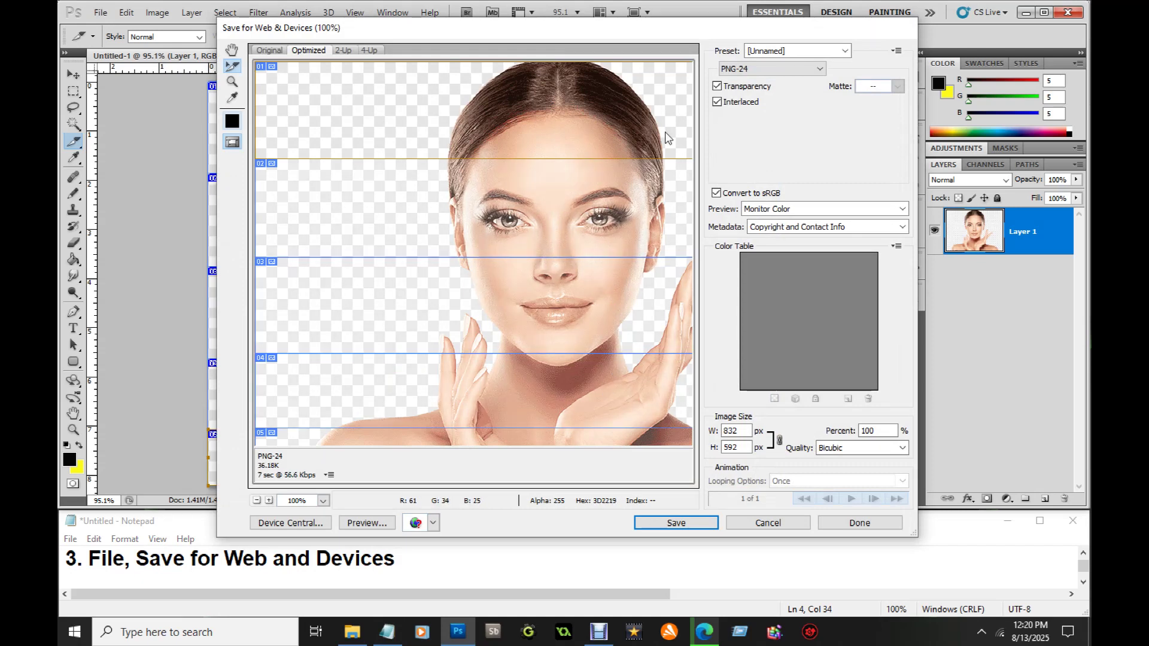
pyautogui.click(772, 51)
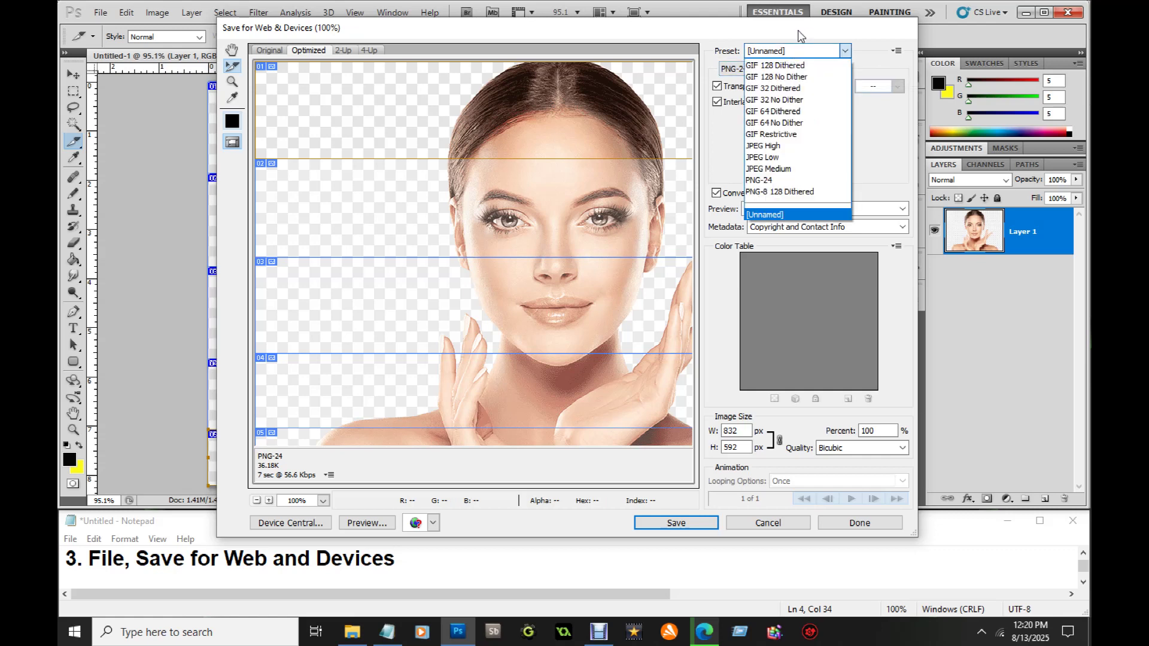
pyautogui.click(798, 30)
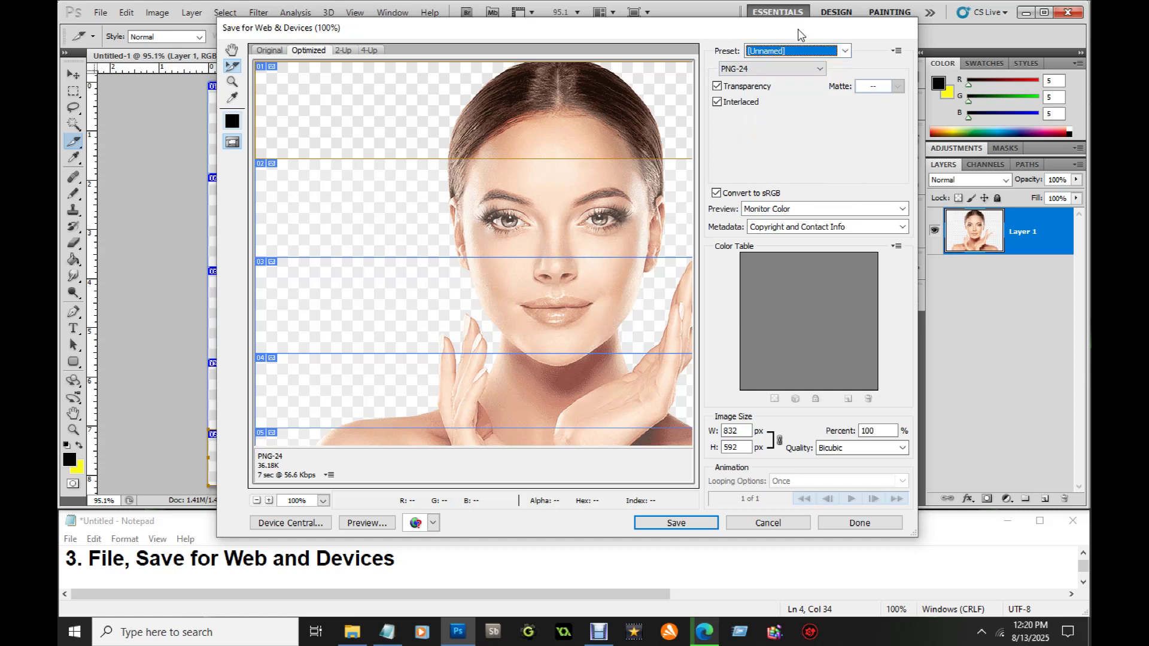
# Step: Start saving the optimized slices and choose the photoshop_ slices folder on the Desktop as the destination
pyautogui.click(679, 523)
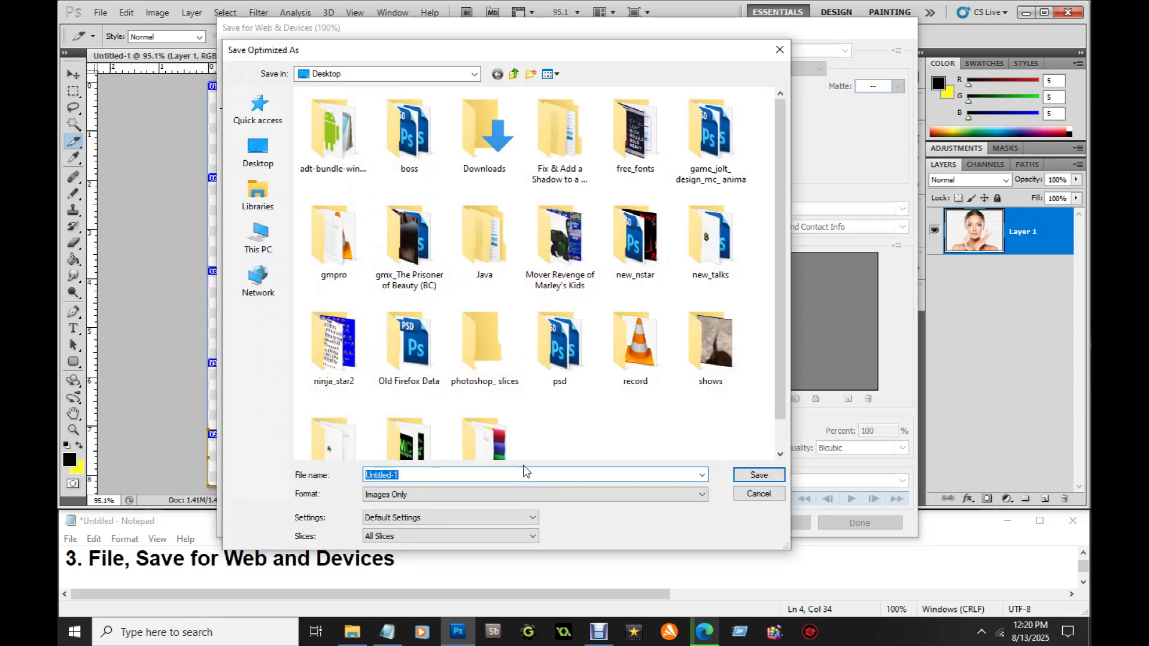
pyautogui.scroll(-1, 777, 273)
pyautogui.doubleClick(469, 336)
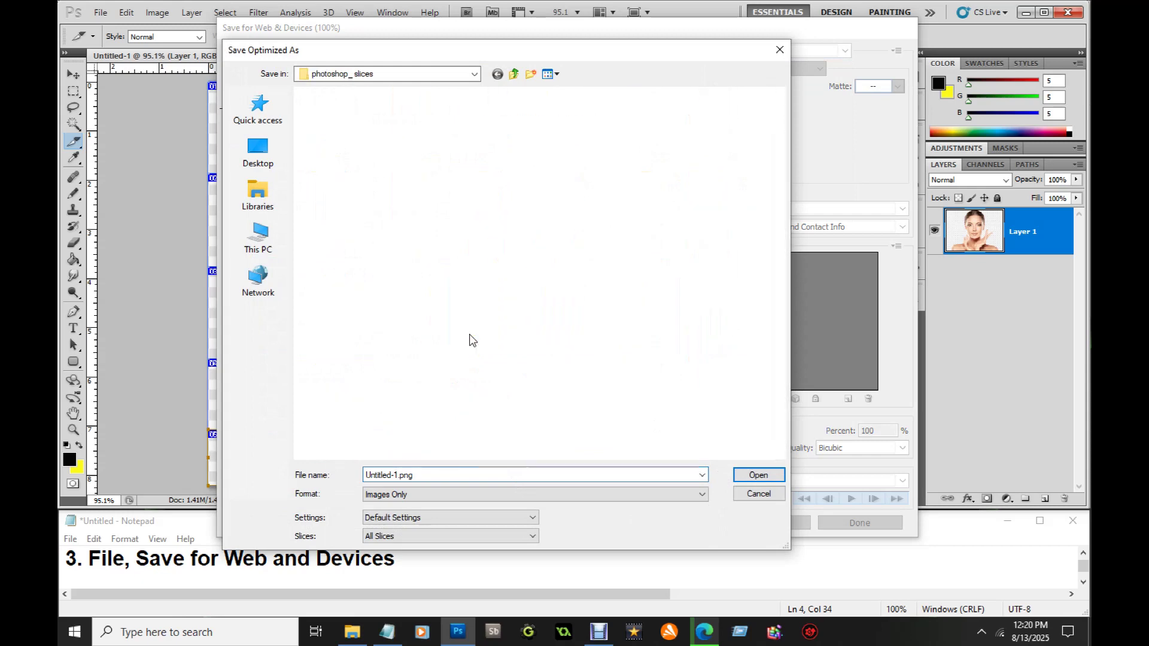
pyautogui.doubleClick(406, 474)
pyautogui.click(414, 475)
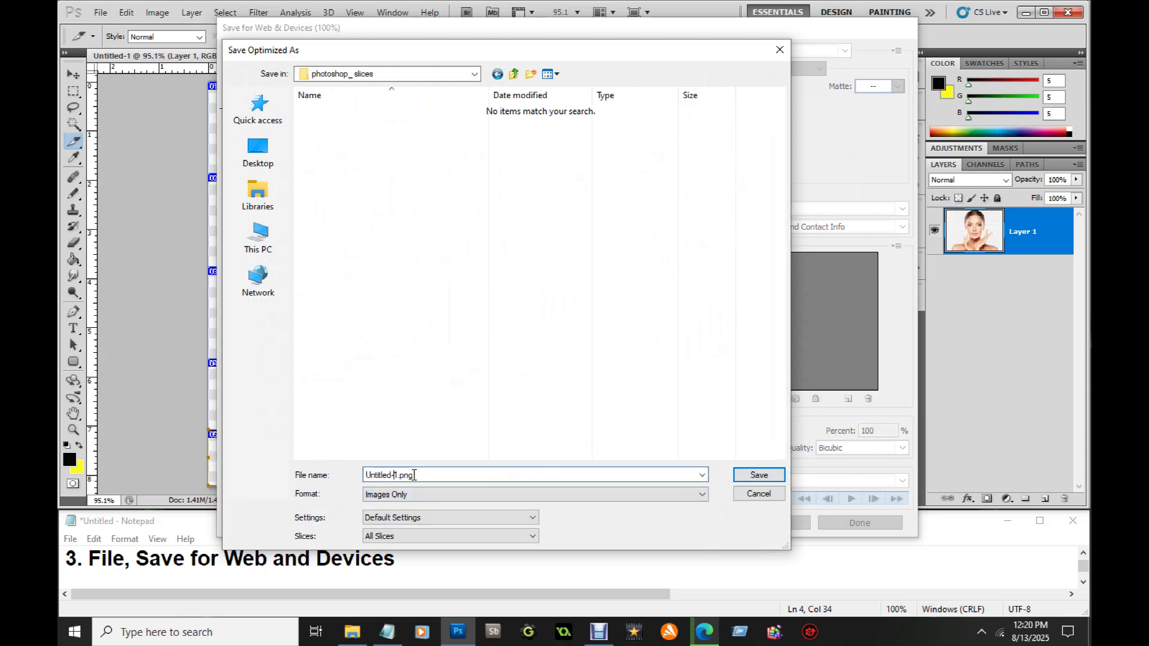
pyautogui.moveTo(396, 47); pyautogui.dragTo(401, 13)
# Step: Add item 4 to the Notepad note: "name the png, now this will name all the slices the same name,"
pyautogui.click(497, 563)
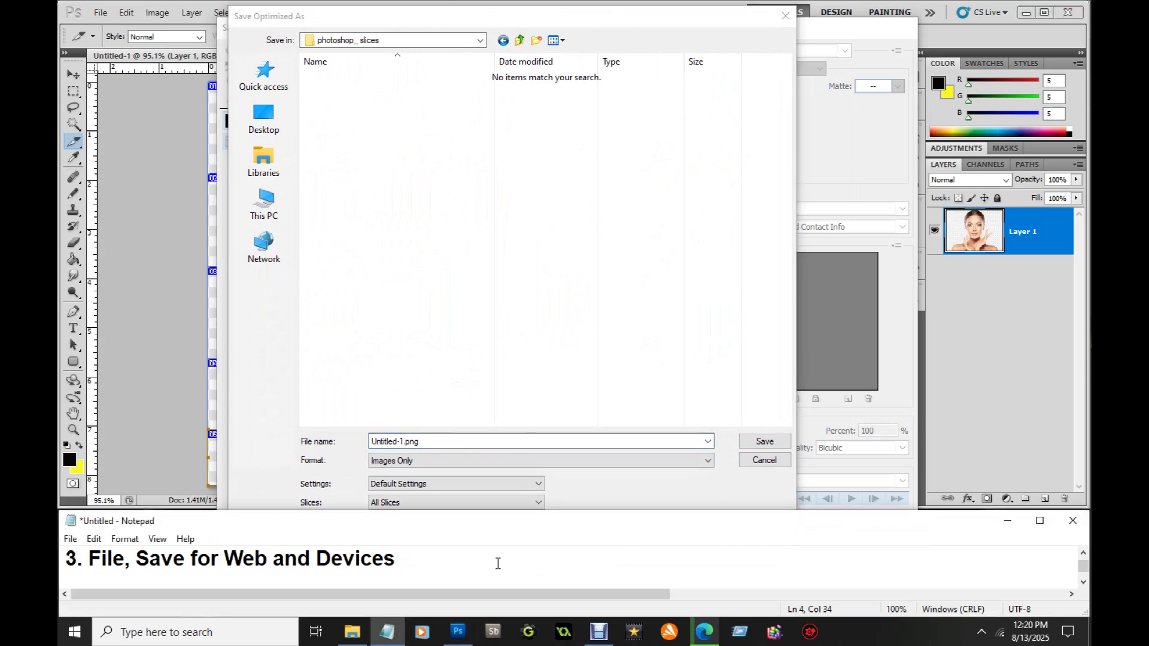
pyautogui.press('Return')
pyautogui.press('Return')
pyautogui.write('4.')
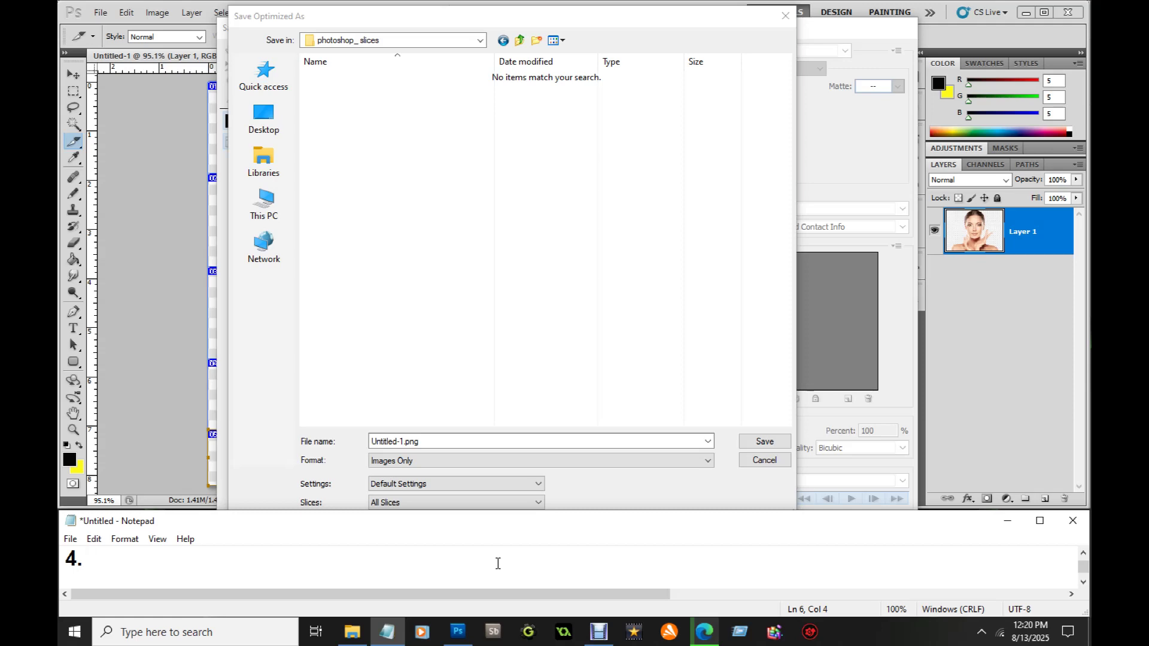
pyautogui.write('name the png')
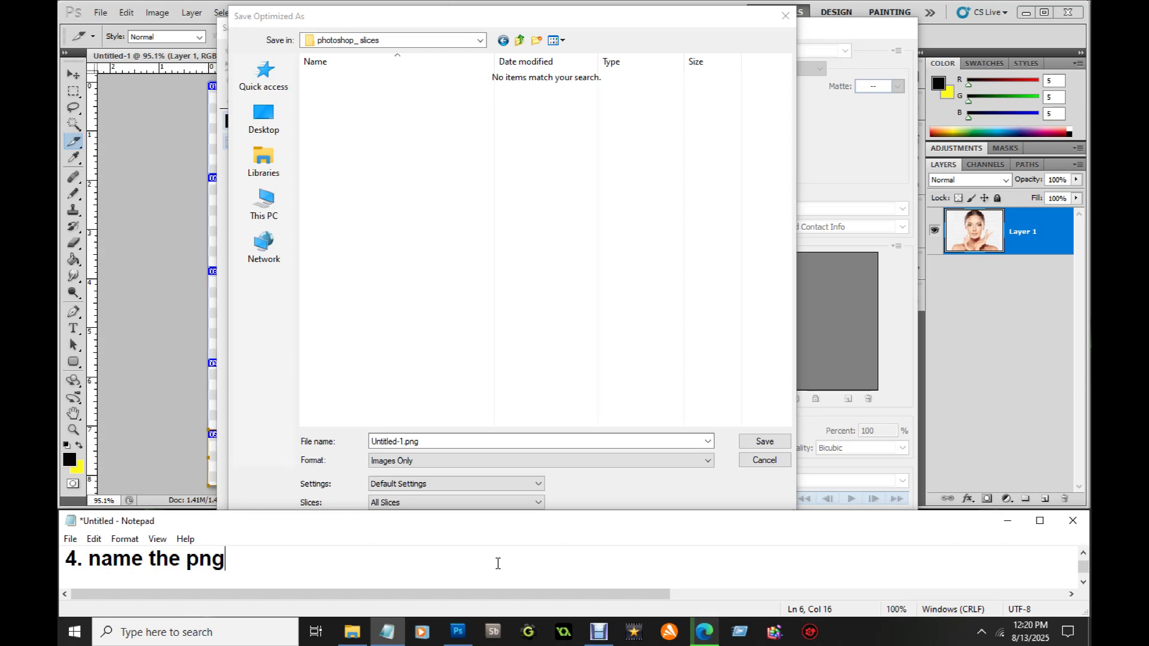
pyautogui.write(', now thi')
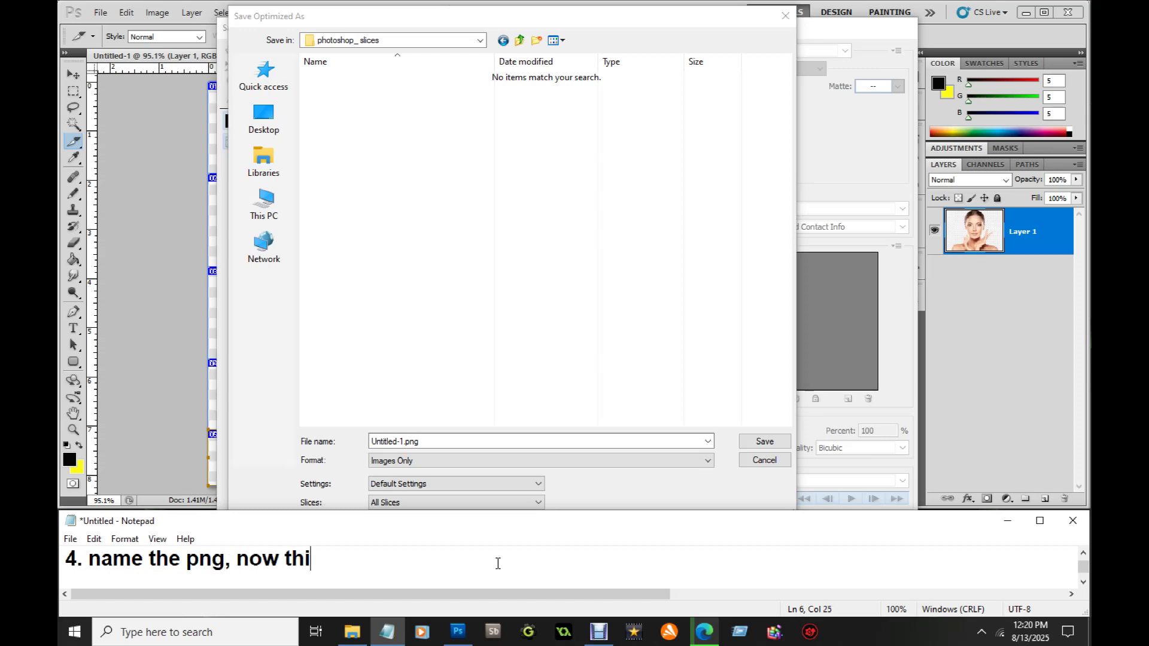
pyautogui.write('s will nm')
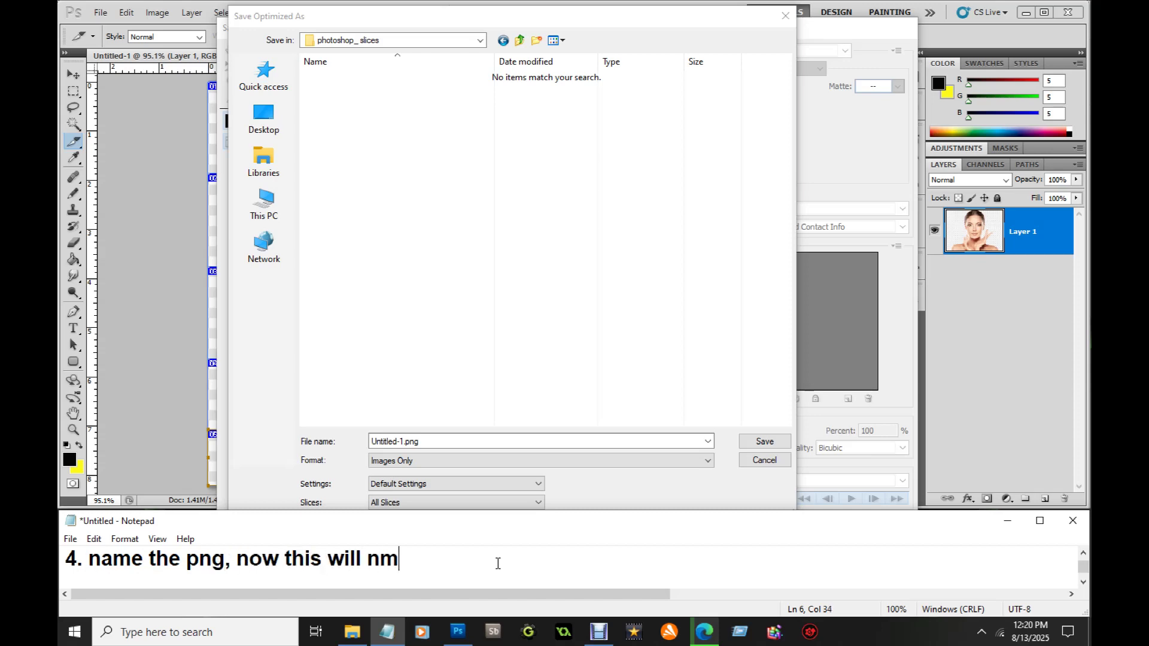
pyautogui.press('BackSpace')
pyautogui.write('ame al')
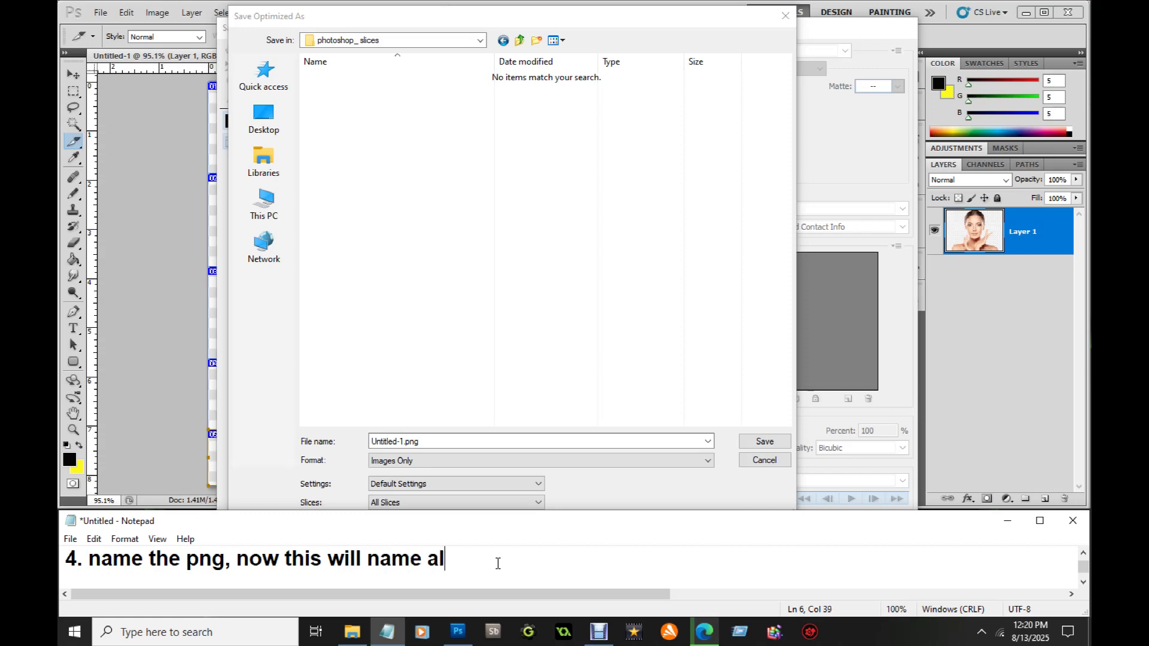
pyautogui.write('l the sli')
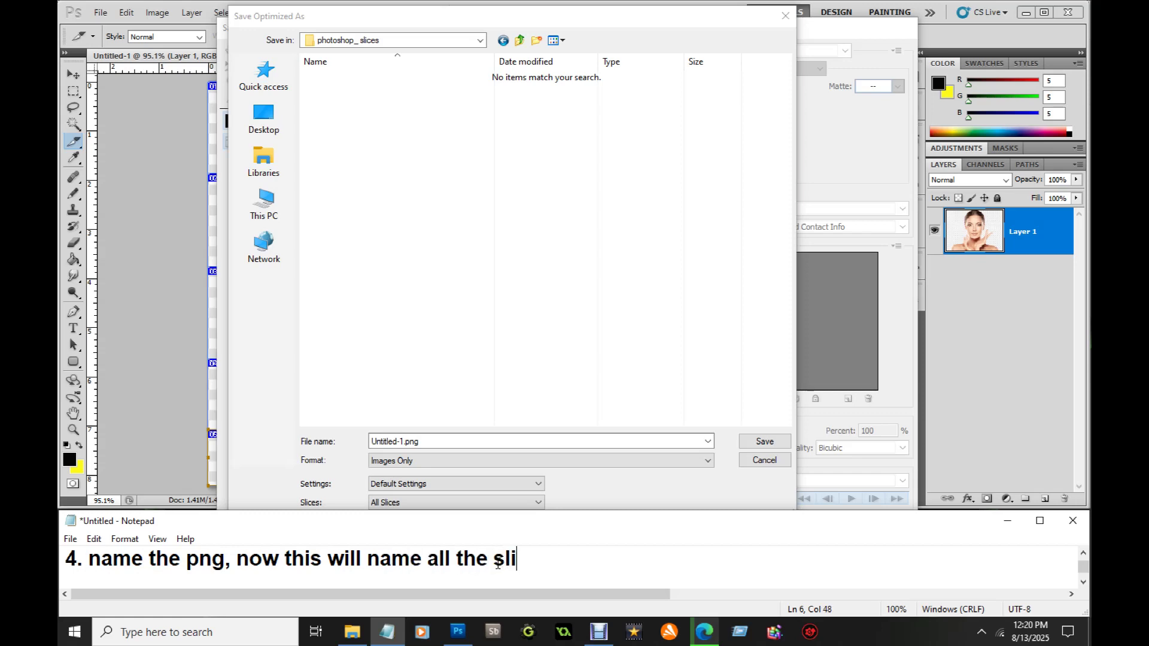
pyautogui.write('ces the ')
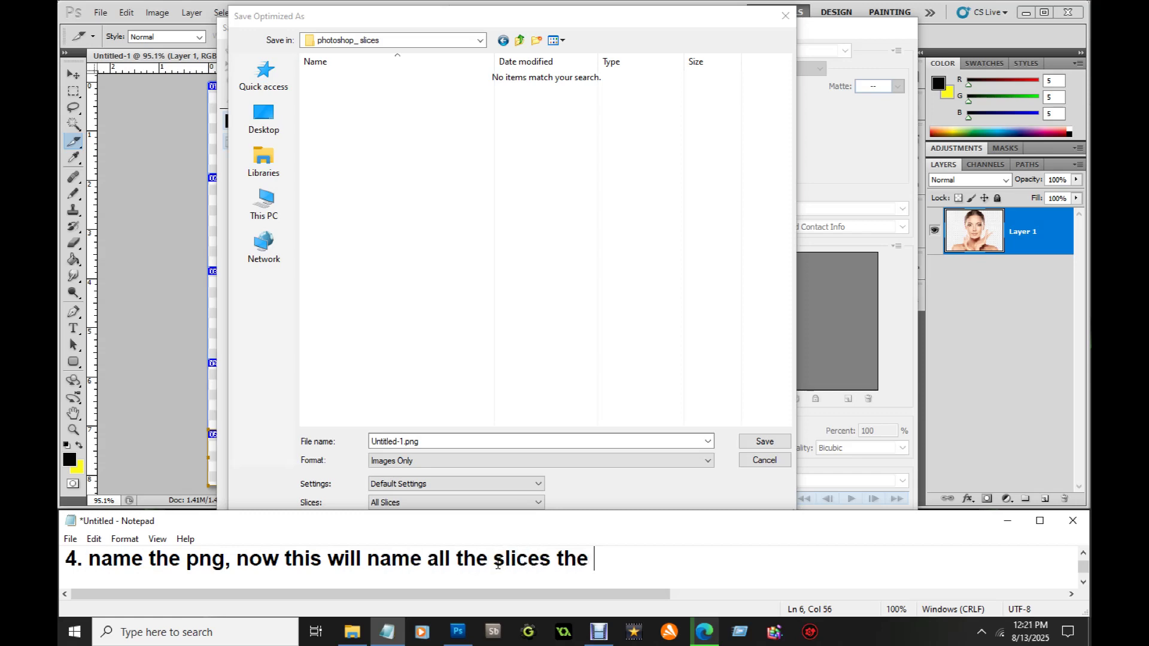
pyautogui.write('same name, bu')
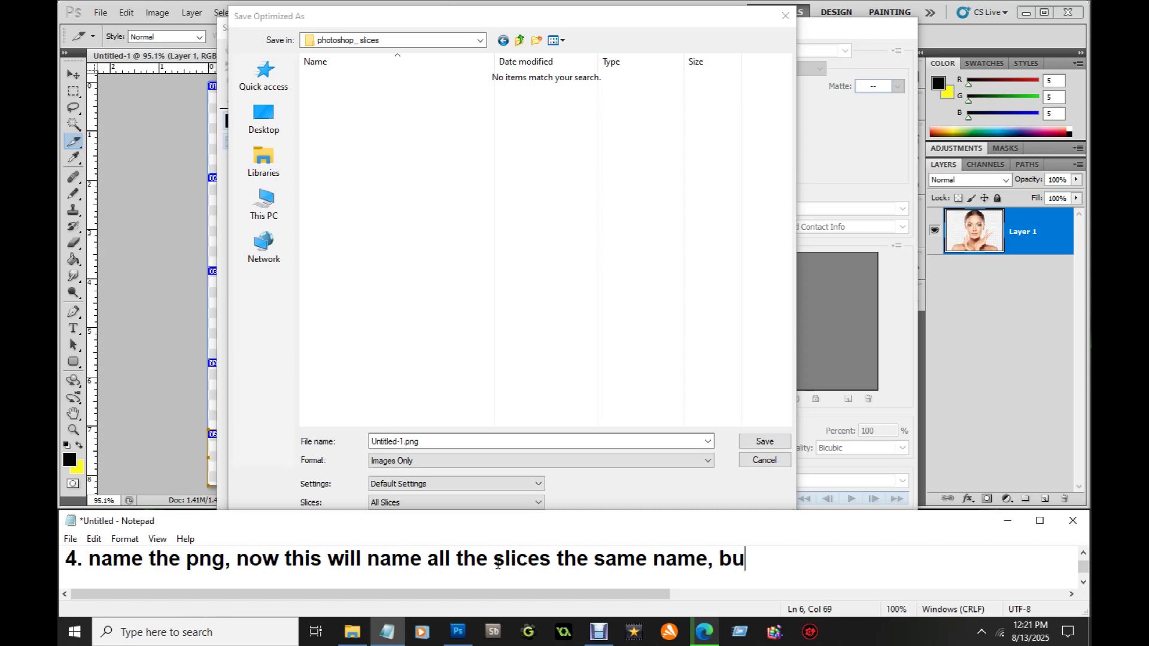
# Step: Continue item 4 with "but Photoshop will add a number to each slice, so all images are different"
pyautogui.write('t Phot')
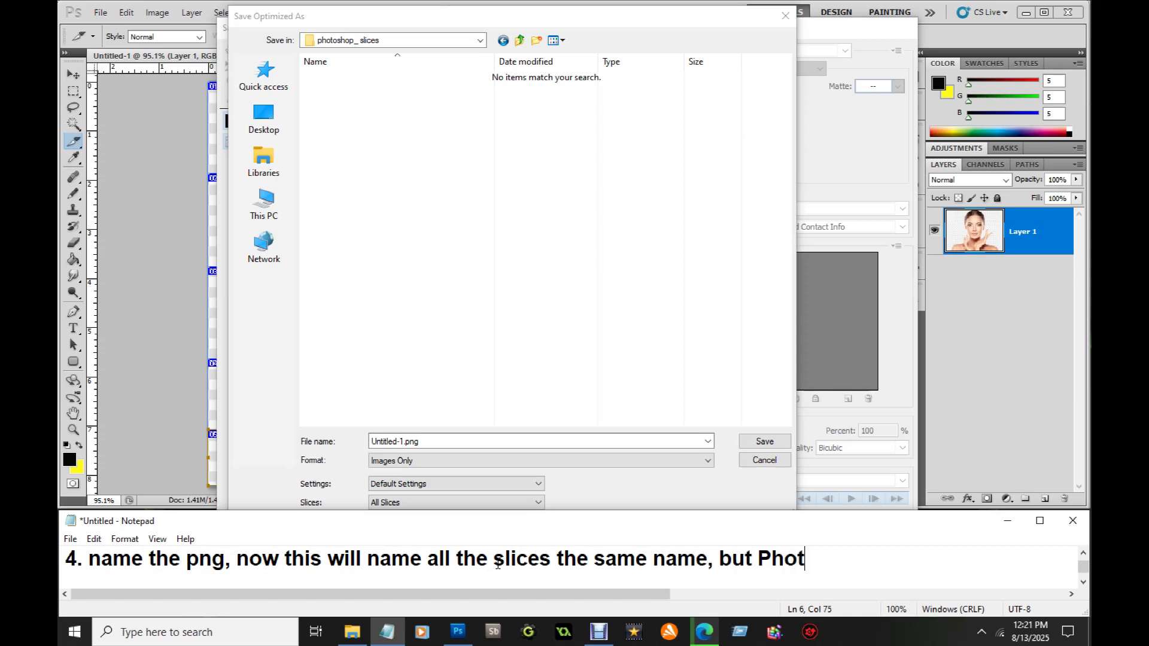
pyautogui.write('oshop will ')
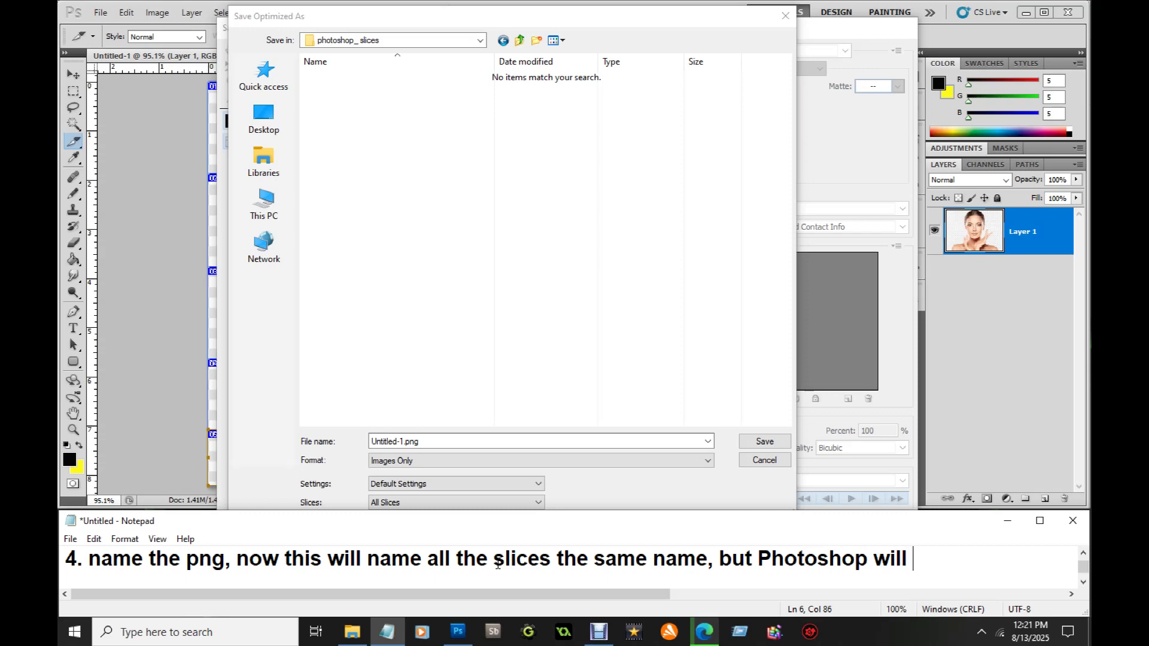
pyautogui.write('add a ')
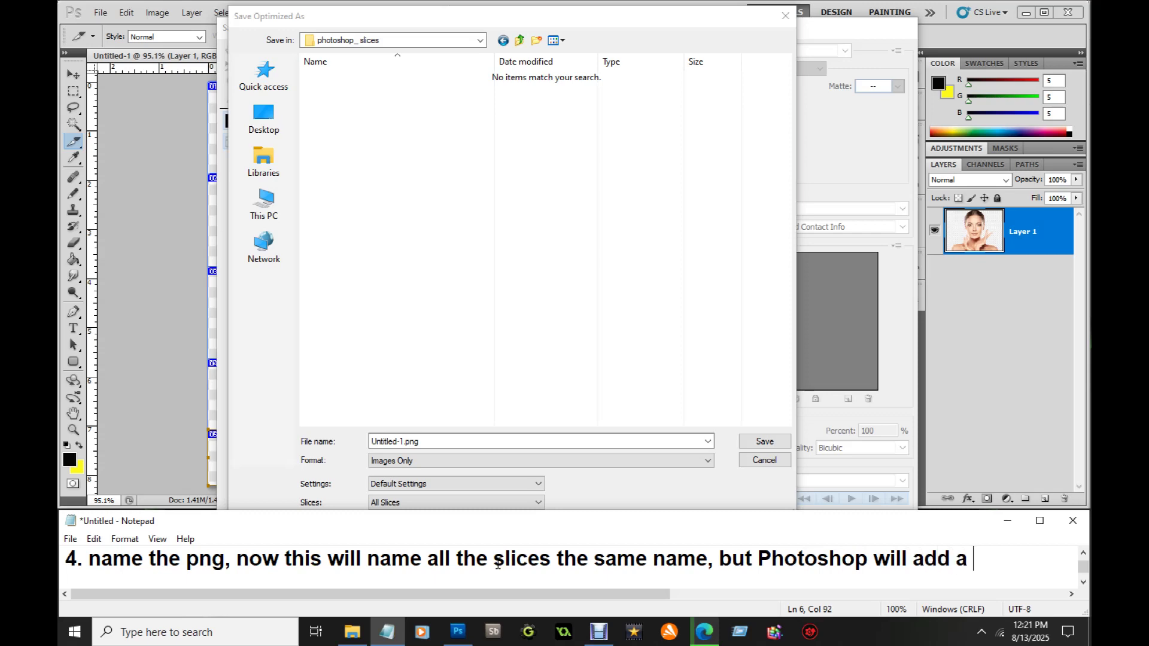
pyautogui.write('number to ')
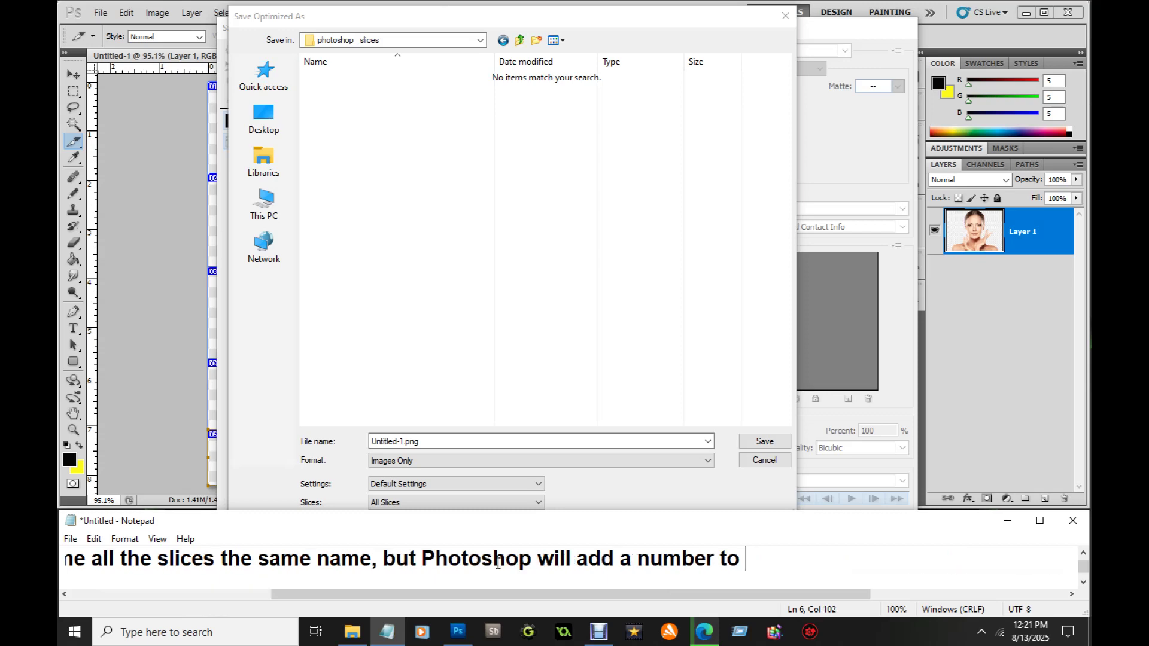
pyautogui.write('each slice')
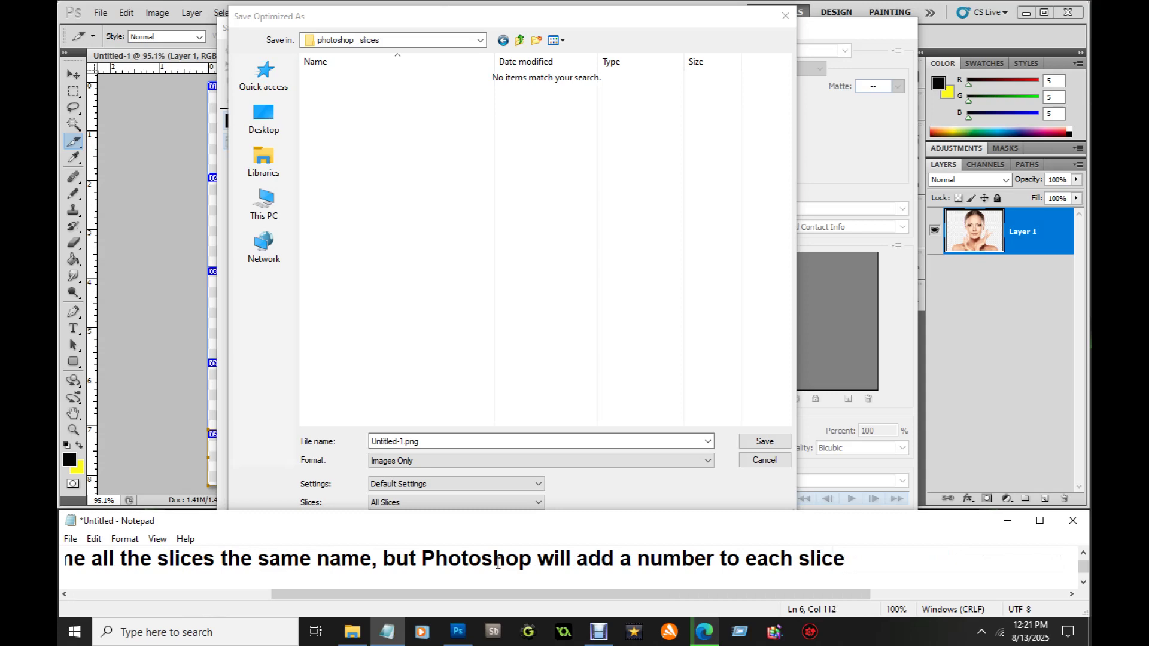
pyautogui.write(', so th')
pyautogui.press('BackSpace')
pyautogui.press('BackSpace')
pyautogui.write('all images are')
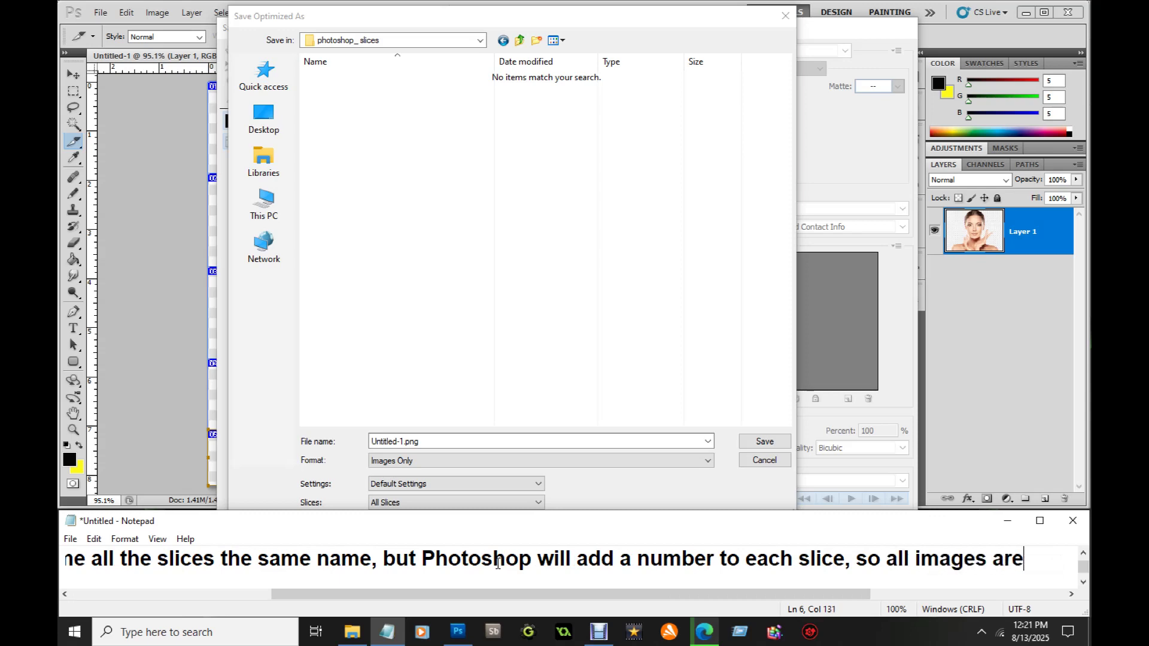
pyautogui.write(' different')
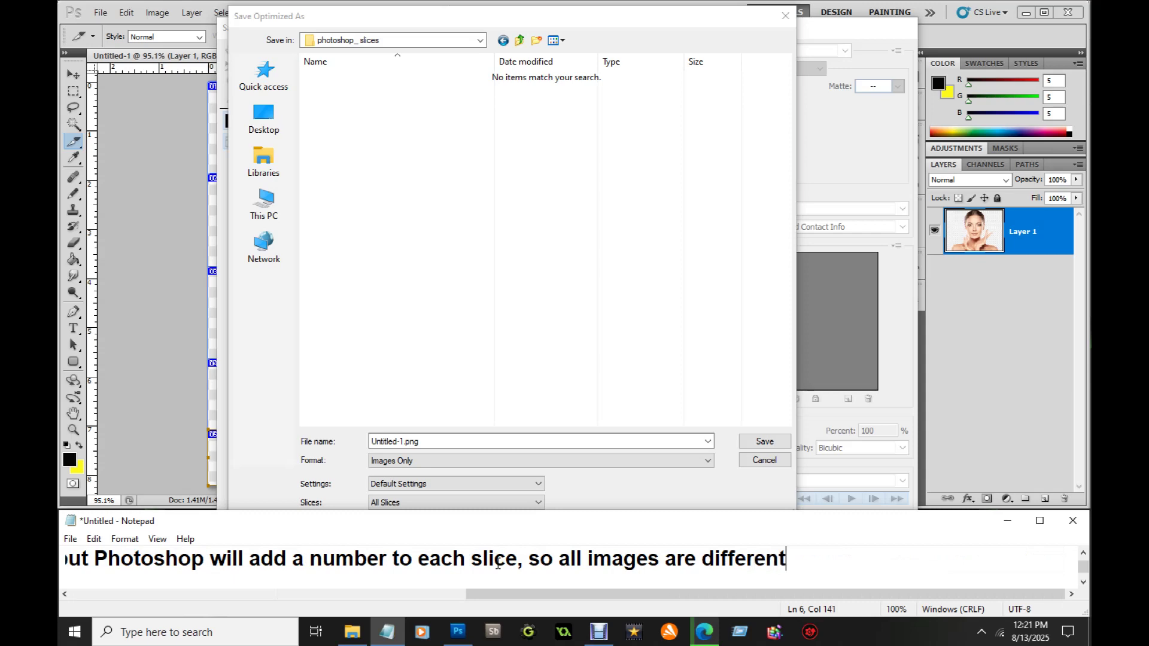
# Step: Finish item 4 with ", but are puzzle pieces to the full puzzle, this is good to use when creating a Web Site"
pyautogui.write(', but are p')
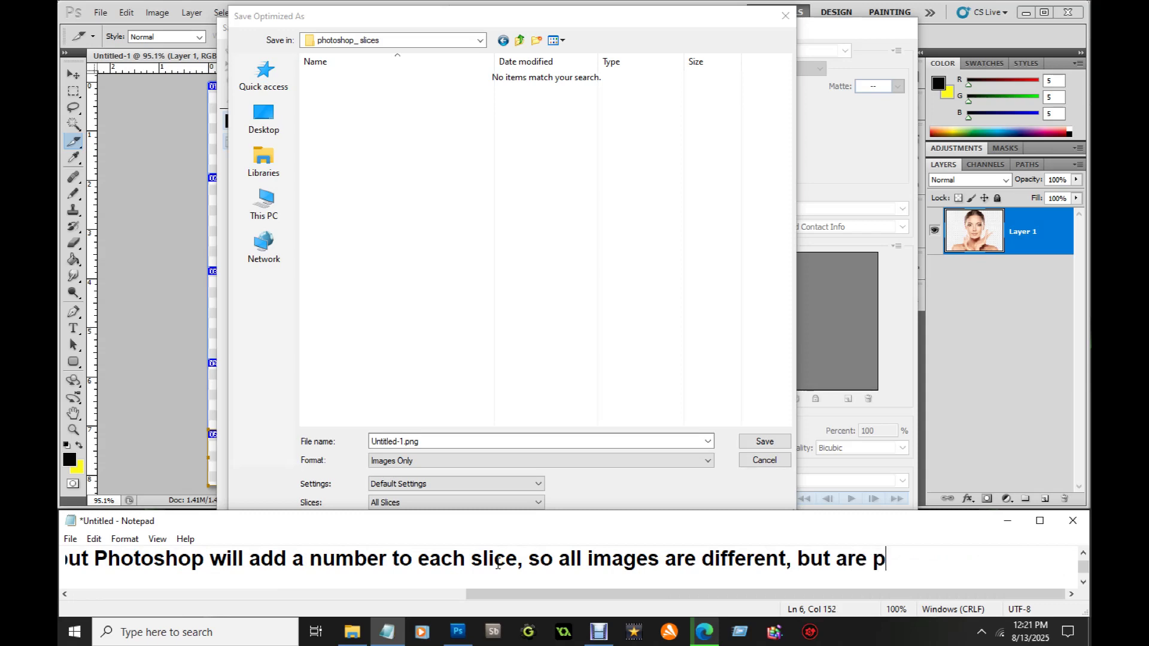
pyautogui.write('uzzle pieces')
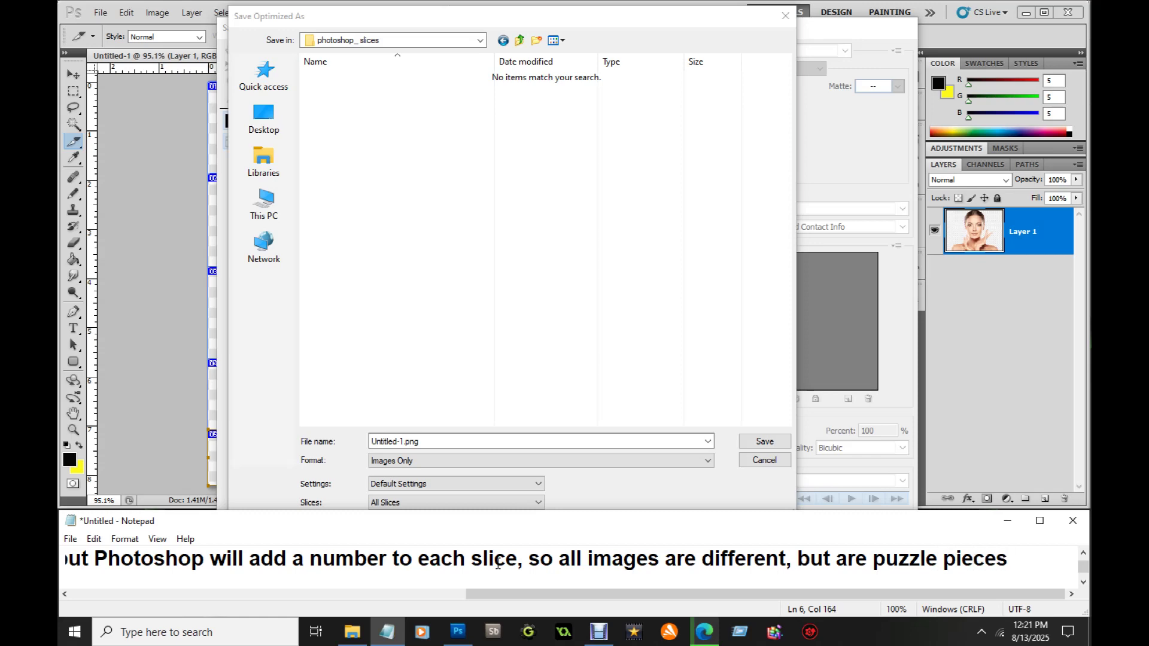
pyautogui.write(' to the full ')
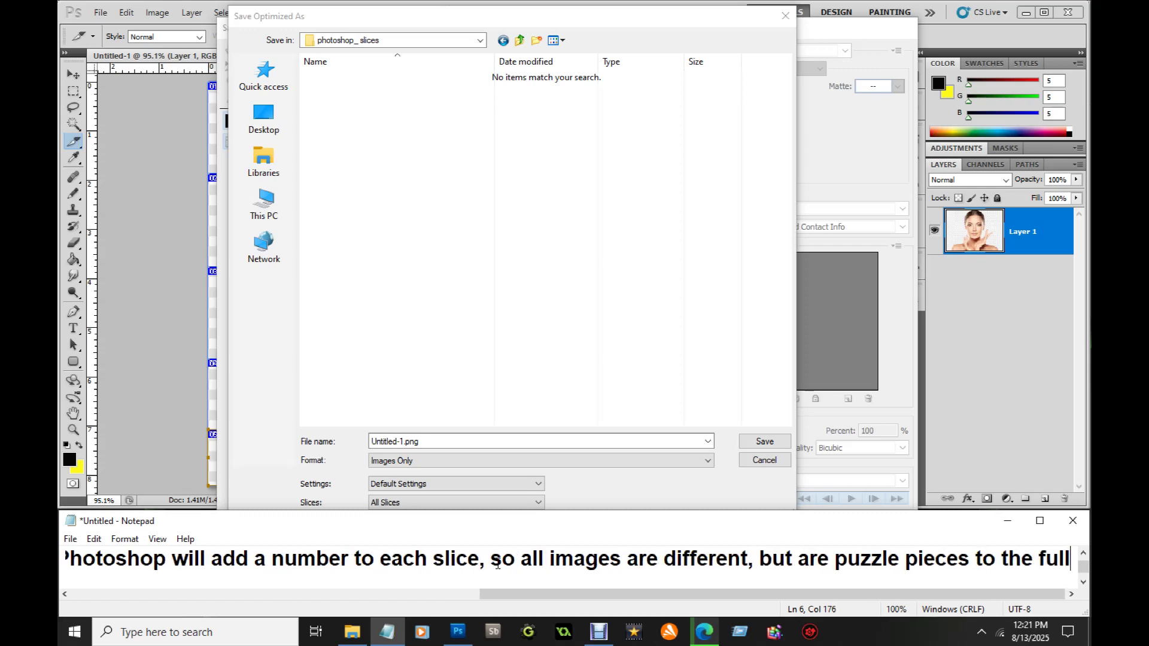
pyautogui.write('puzzle')
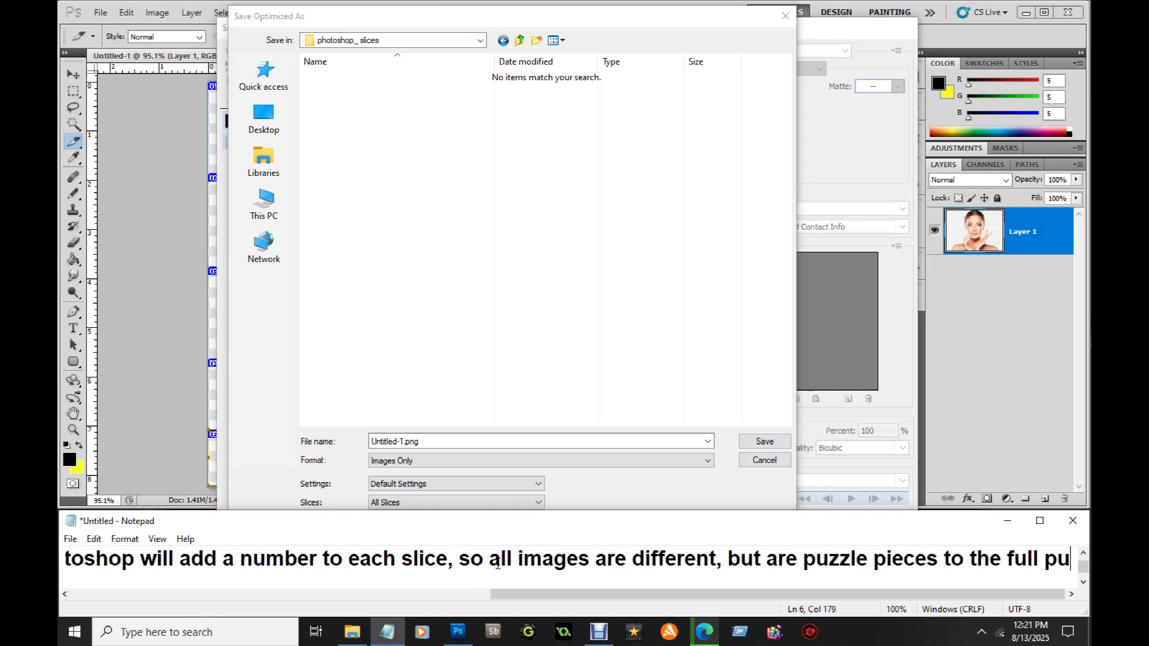
pyautogui.write(', this i')
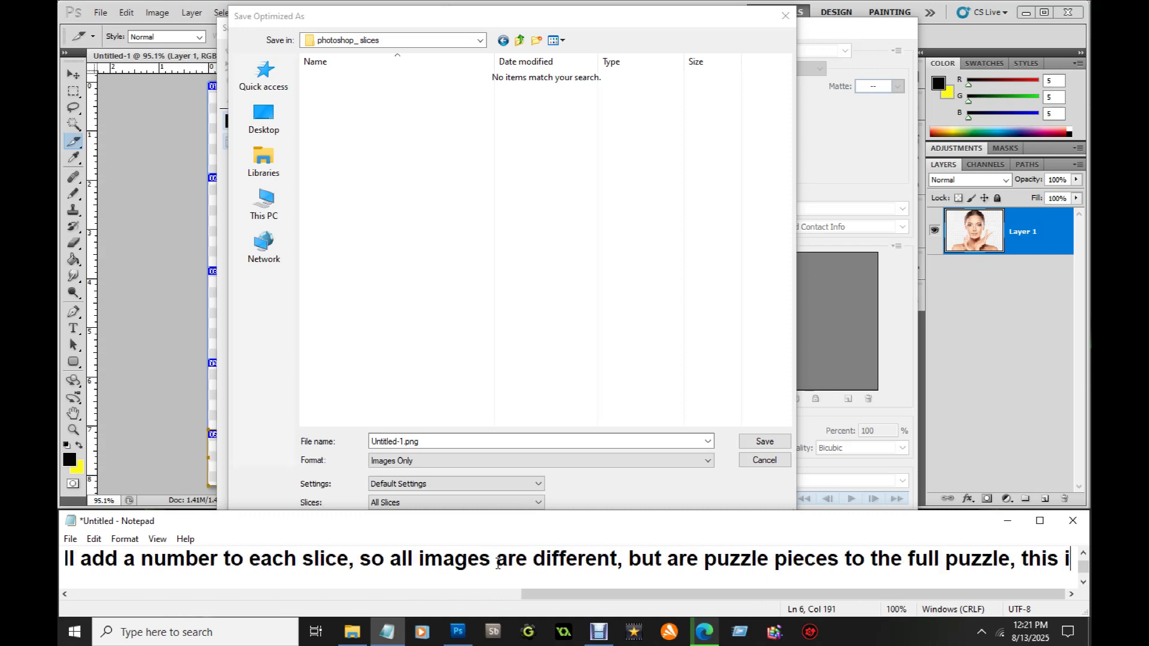
pyautogui.write('s goo')
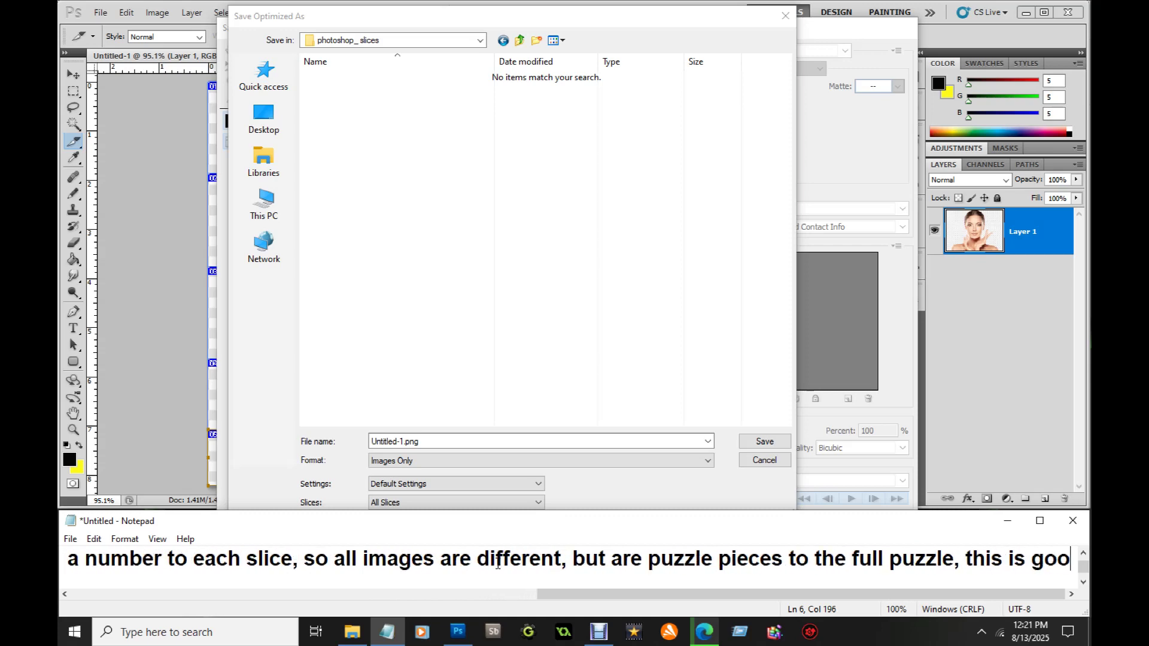
pyautogui.write('d to use ')
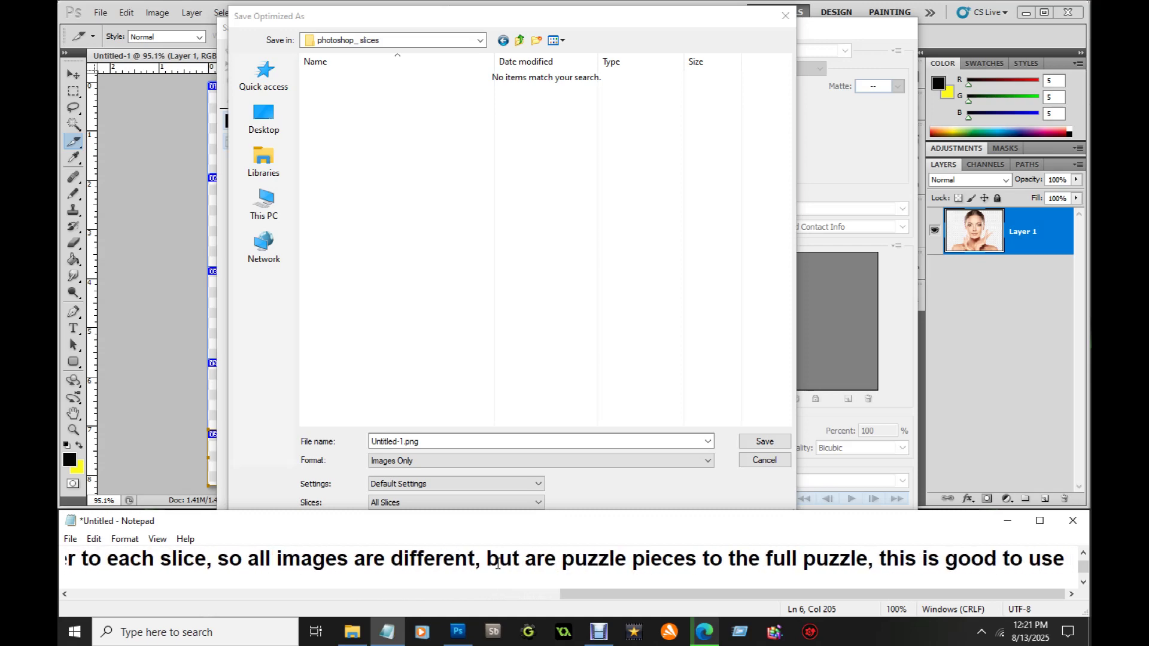
pyautogui.write('when cr')
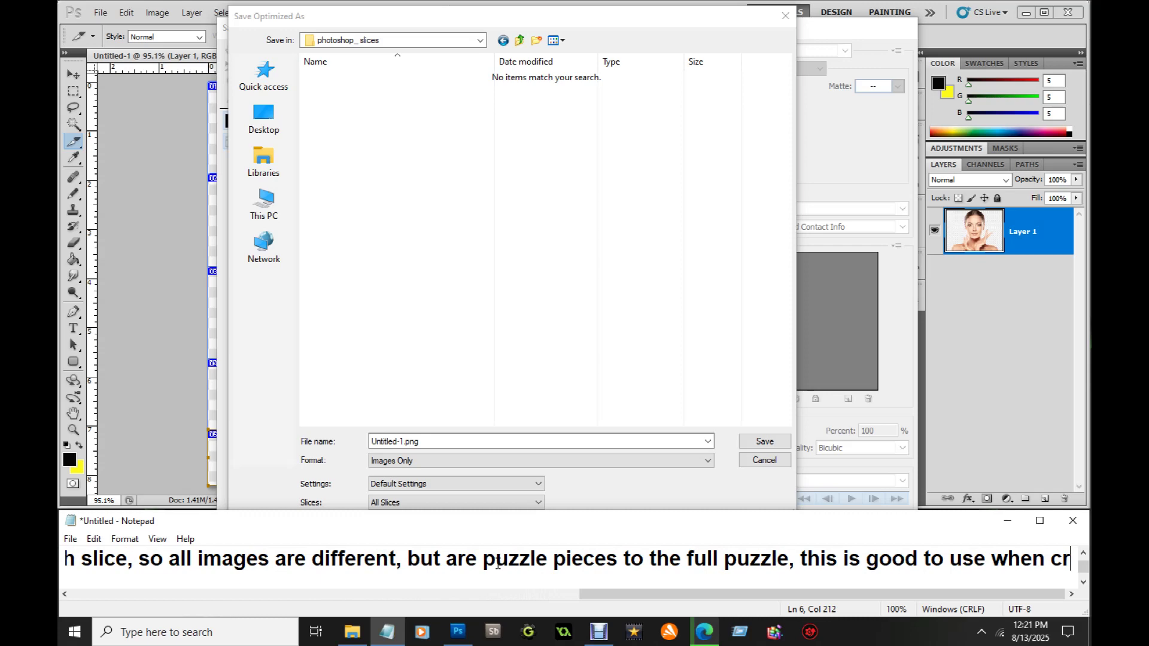
pyautogui.write('eating a W')
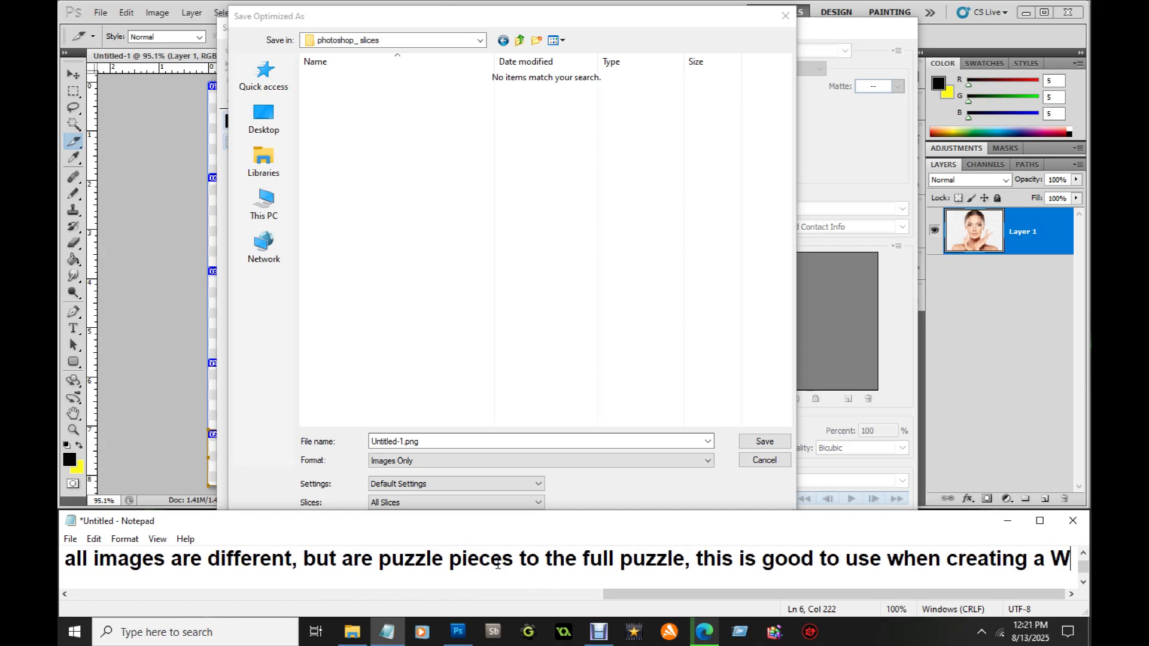
pyautogui.write('eb ')
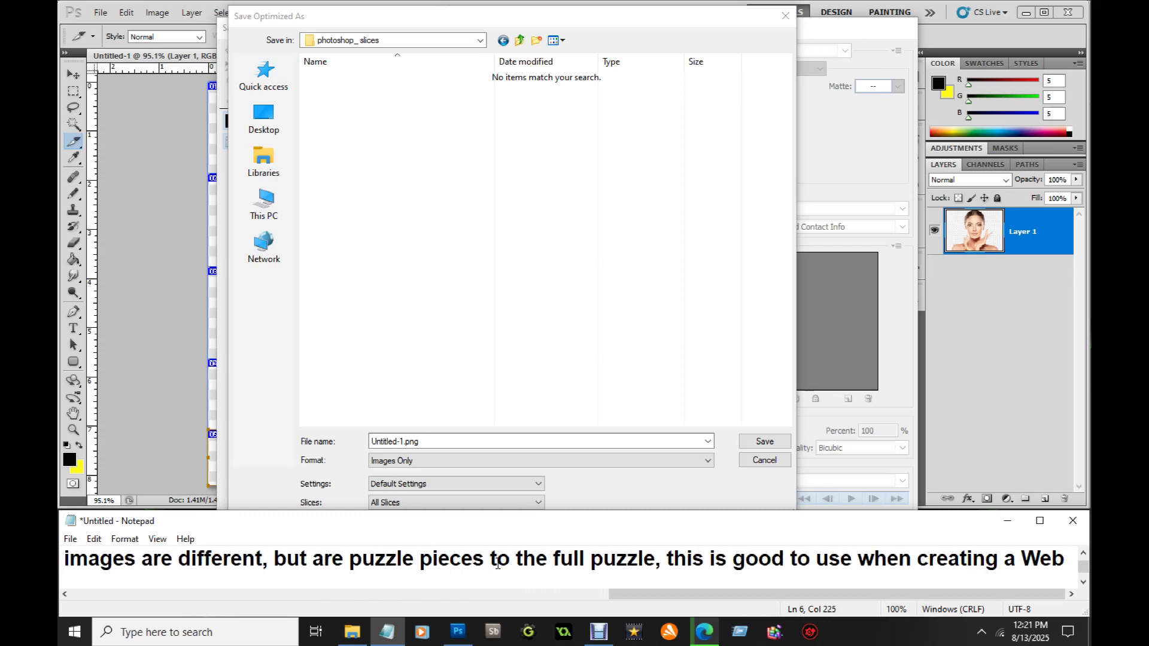
pyautogui.write('Site')
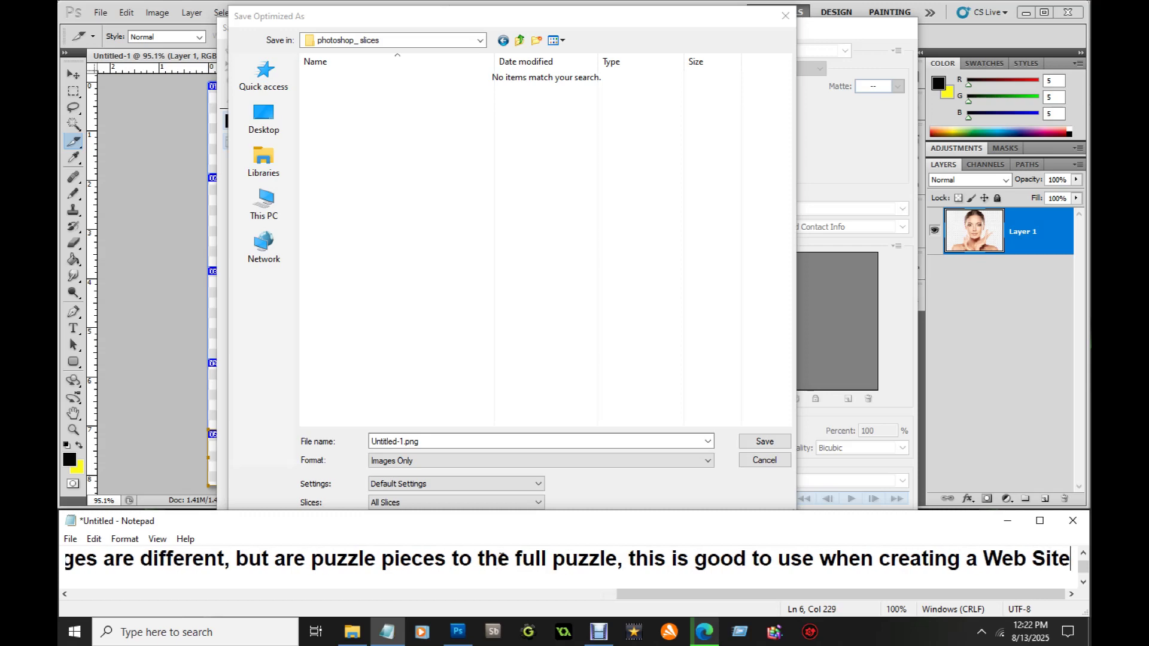
# Step: Name the export "face" and save all slices as images only in the photoshop_ slices folder
pyautogui.click(404, 441)
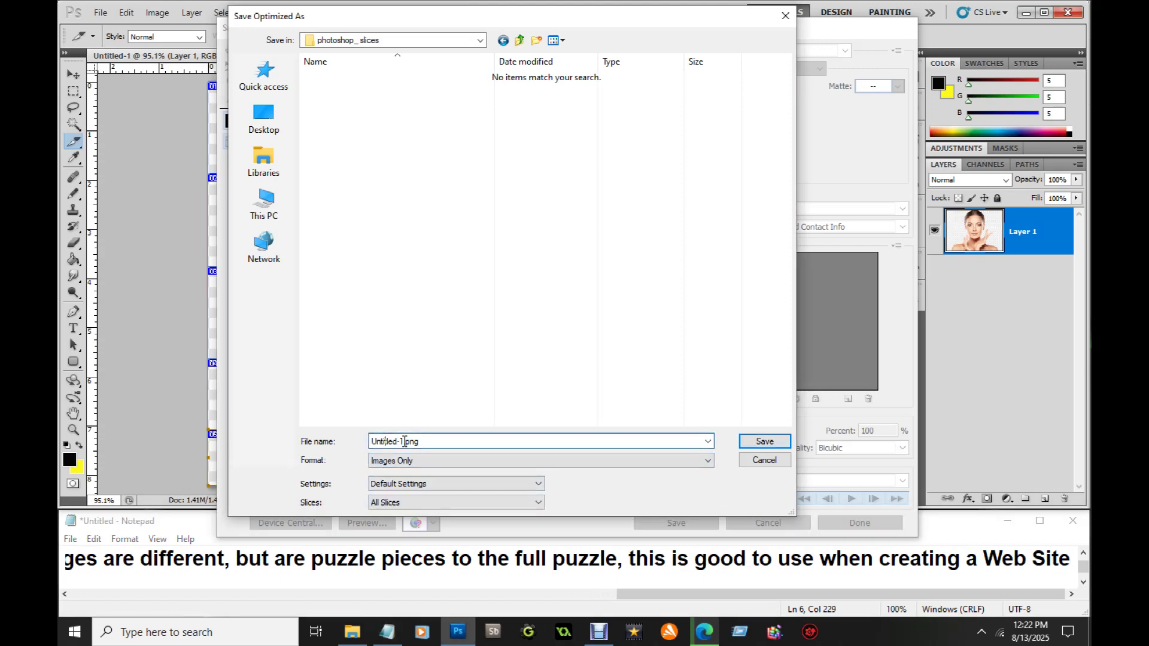
pyautogui.moveTo(403, 441); pyautogui.dragTo(344, 441)
pyautogui.write('gsv')
pyautogui.press('BackSpace')
pyautogui.press('BackSpace')
pyautogui.press('BackSpace')
pyautogui.write('faa')
pyautogui.press('BackSpace')
pyautogui.press('BackSpace')
pyautogui.write('ace')
pyautogui.click(764, 441)
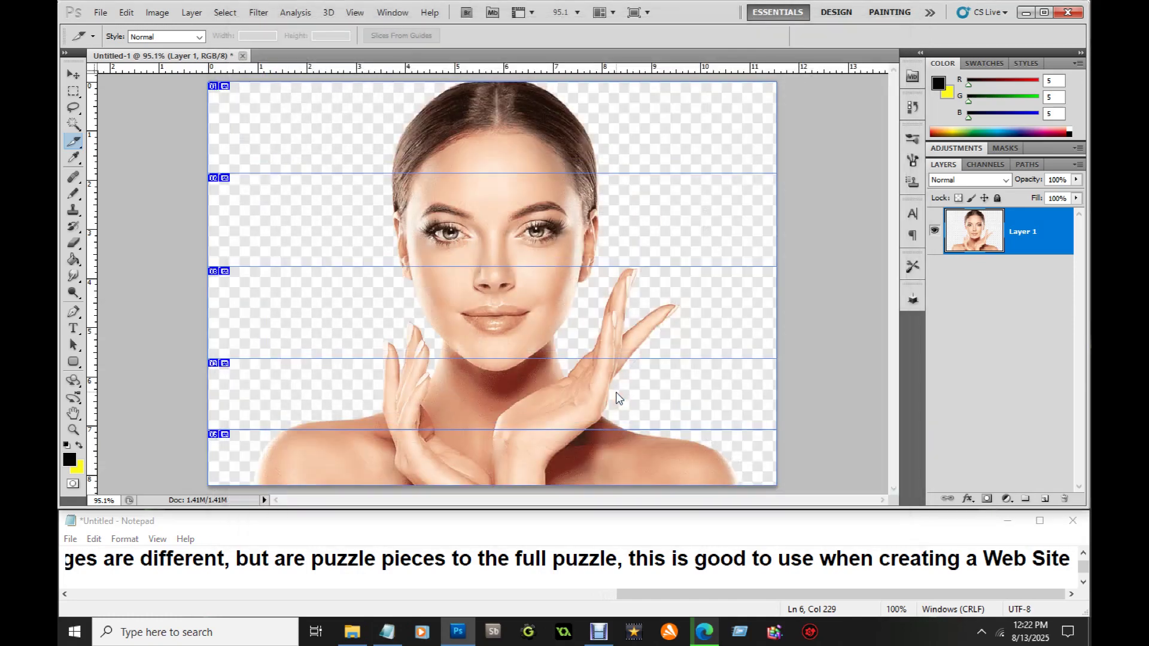
# Step: Start item 5 on a new line at the end of the Notepad note
pyautogui.moveTo(968, 595); pyautogui.dragTo(934, 597)
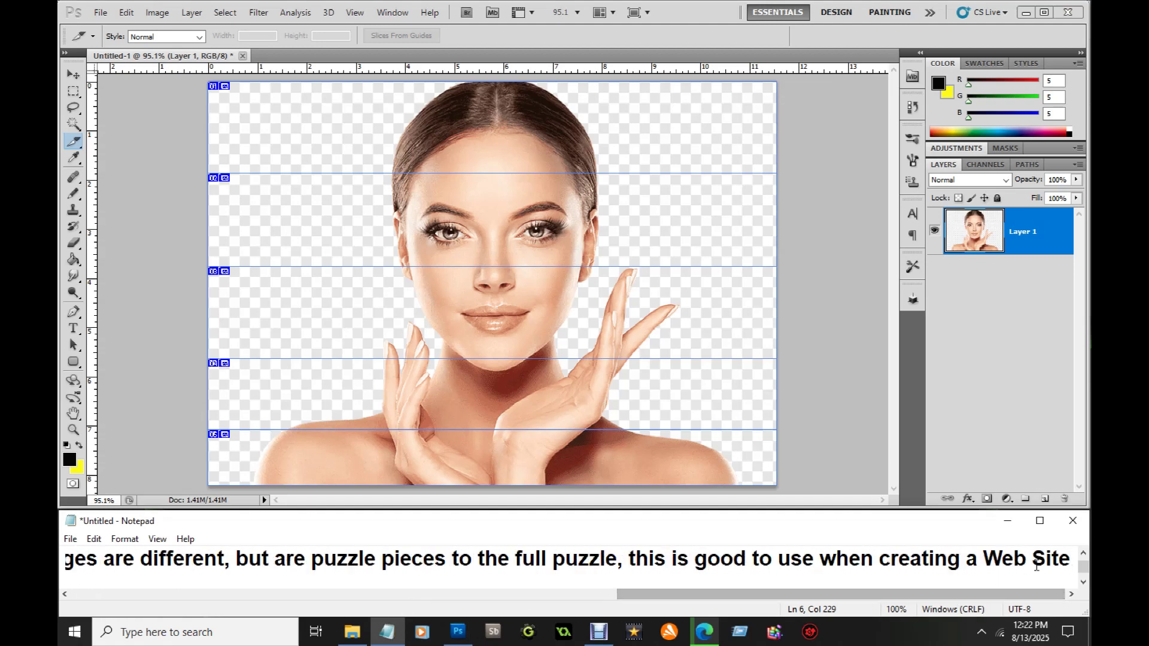
pyautogui.write('5.')
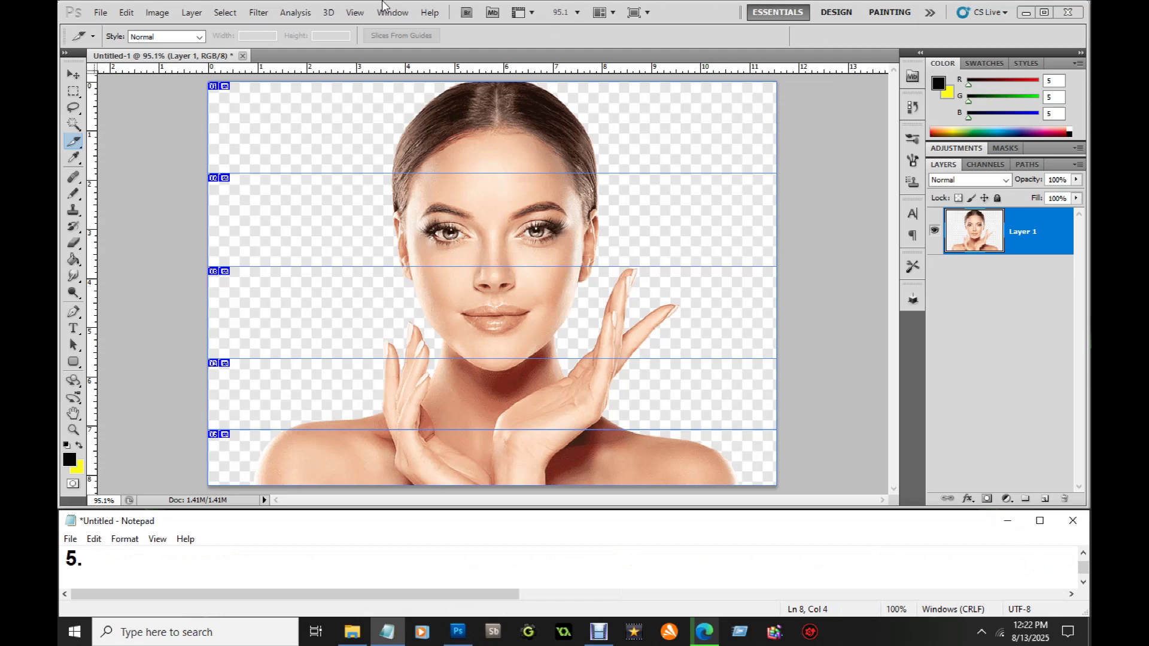
# Step: In Photoshop, browse to the photoshop_ slices folder for opening a file, keeping the dialog clear of the note
pyautogui.click(101, 12)
pyautogui.click(120, 41)
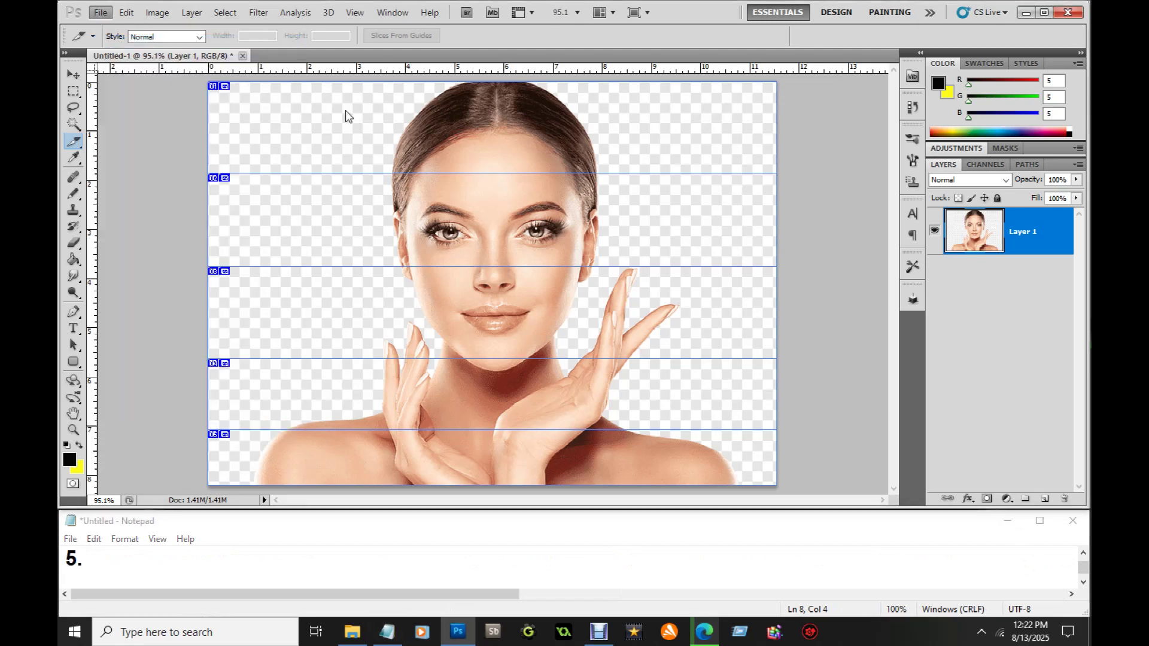
pyautogui.moveTo(913, 203); pyautogui.dragTo(857, 260)
pyautogui.doubleClick(623, 192)
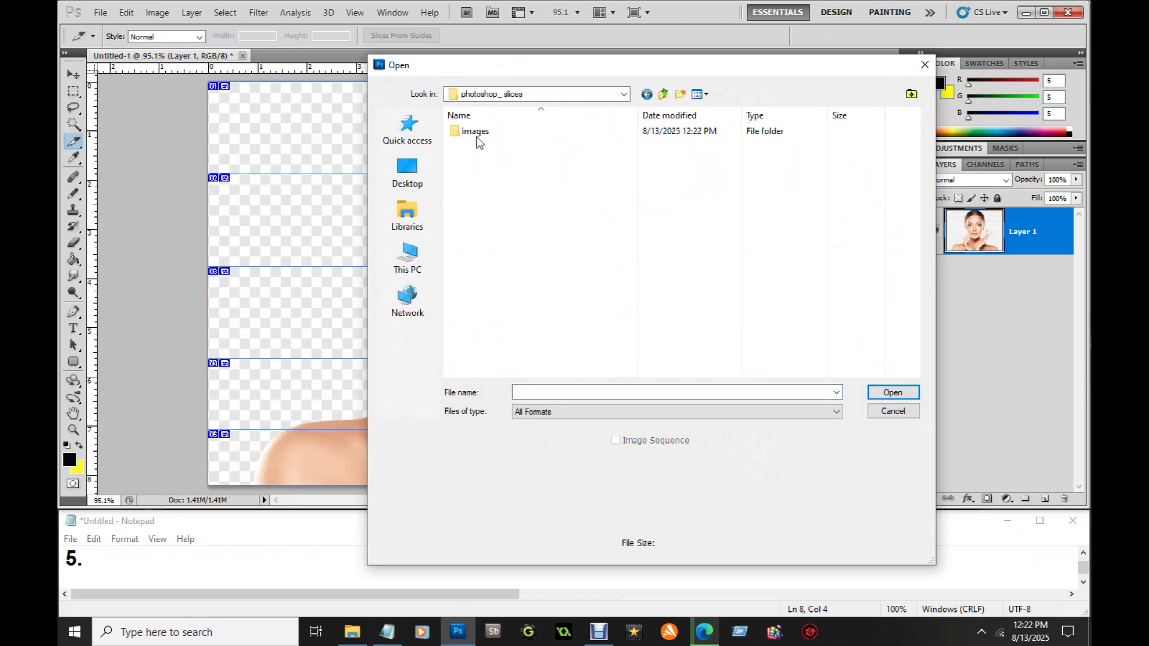
pyautogui.moveTo(497, 67); pyautogui.dragTo(494, 13)
# Step: Write "You can see that Photoshop created a folder called images," as item 5 in the Notepad note
pyautogui.click(102, 557)
pyautogui.write('You can see that Ph')
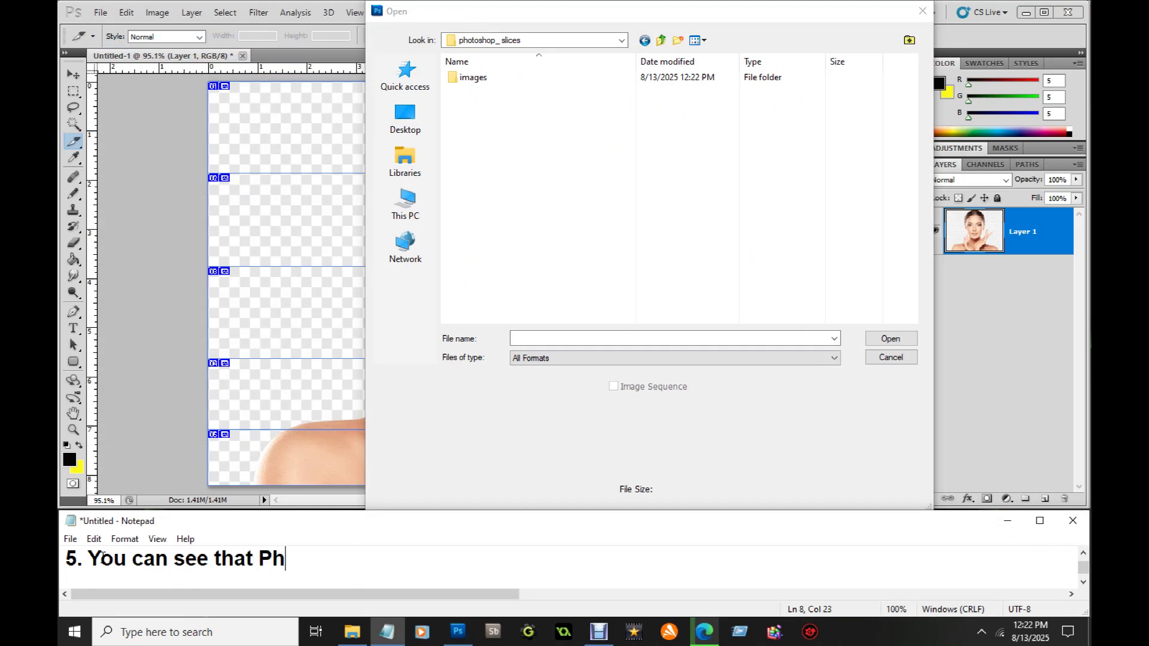
pyautogui.write('otoshop ')
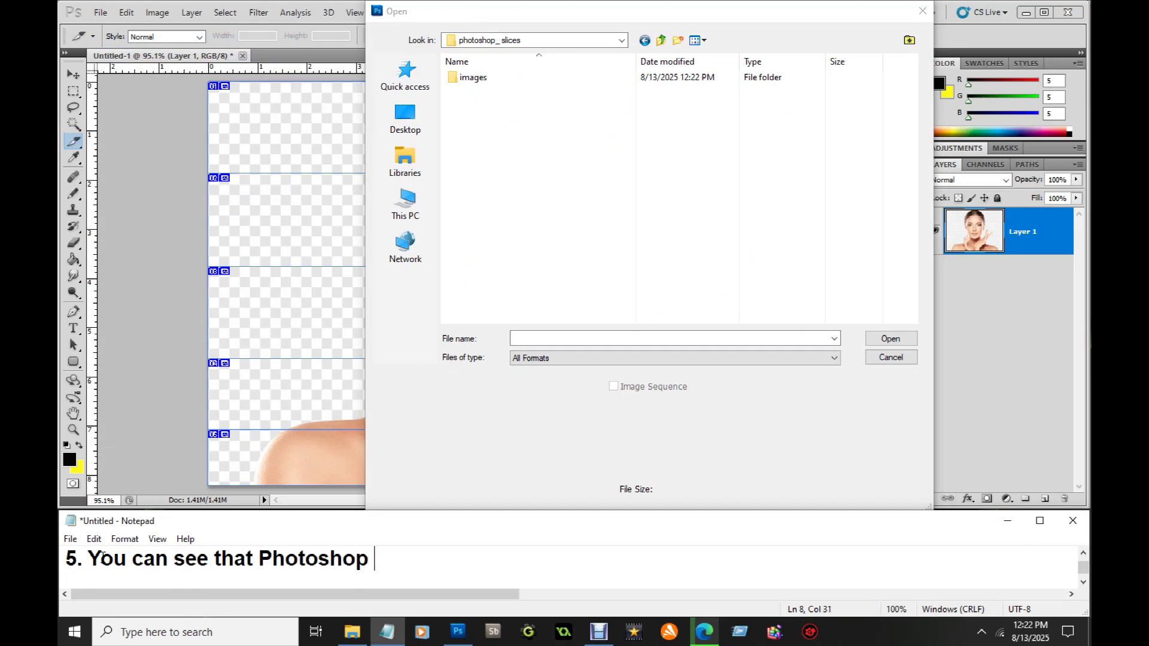
pyautogui.write('name')
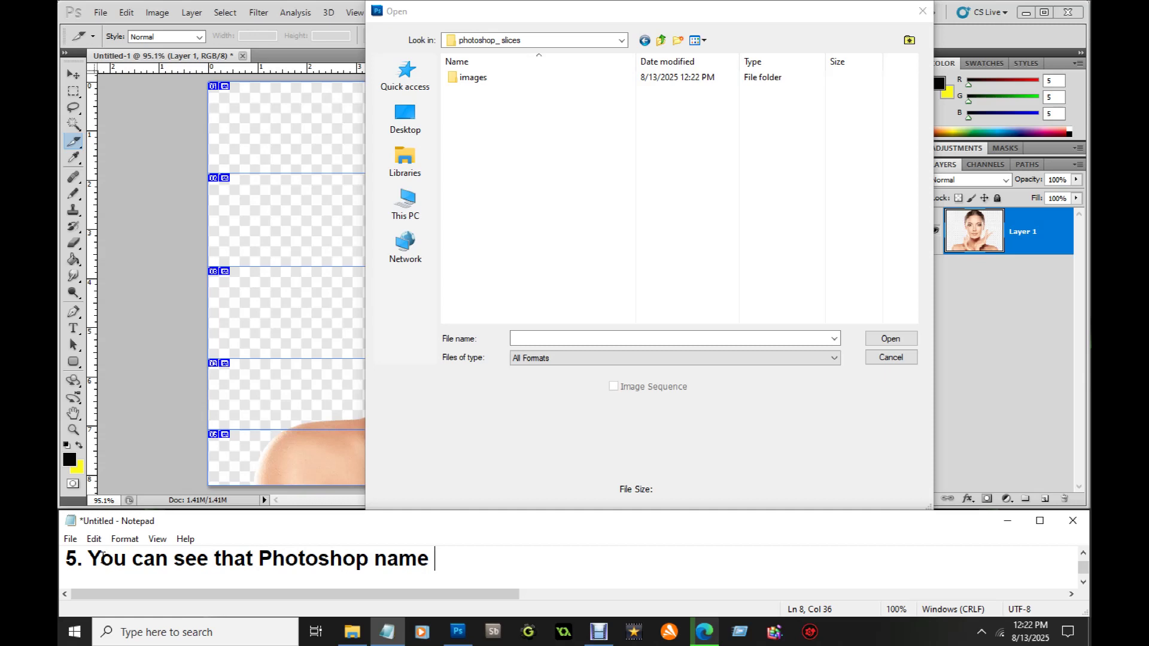
pyautogui.press('BackSpace')
pyautogui.press('BackSpace')
pyautogui.press('BackSpace')
pyautogui.press('BackSpace')
pyautogui.press('BackSpace')
pyautogui.write('created a foler')
pyautogui.press('BackSpace')
pyautogui.press('BackSpace')
pyautogui.press('BackSpace')
pyautogui.write('der called ima')
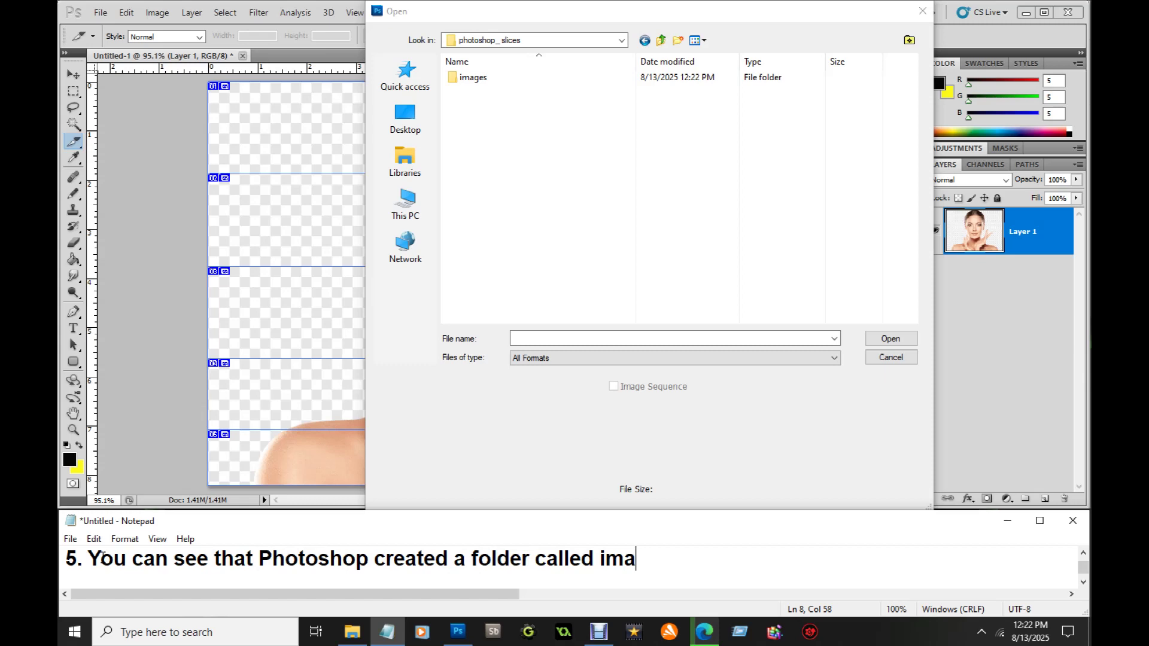
pyautogui.write('ges,')
# Step: Enter the images folder in Photoshop's Open dialog and add "inside the folder are all your slices" to item 5 of the note
pyautogui.doubleClick(470, 78)
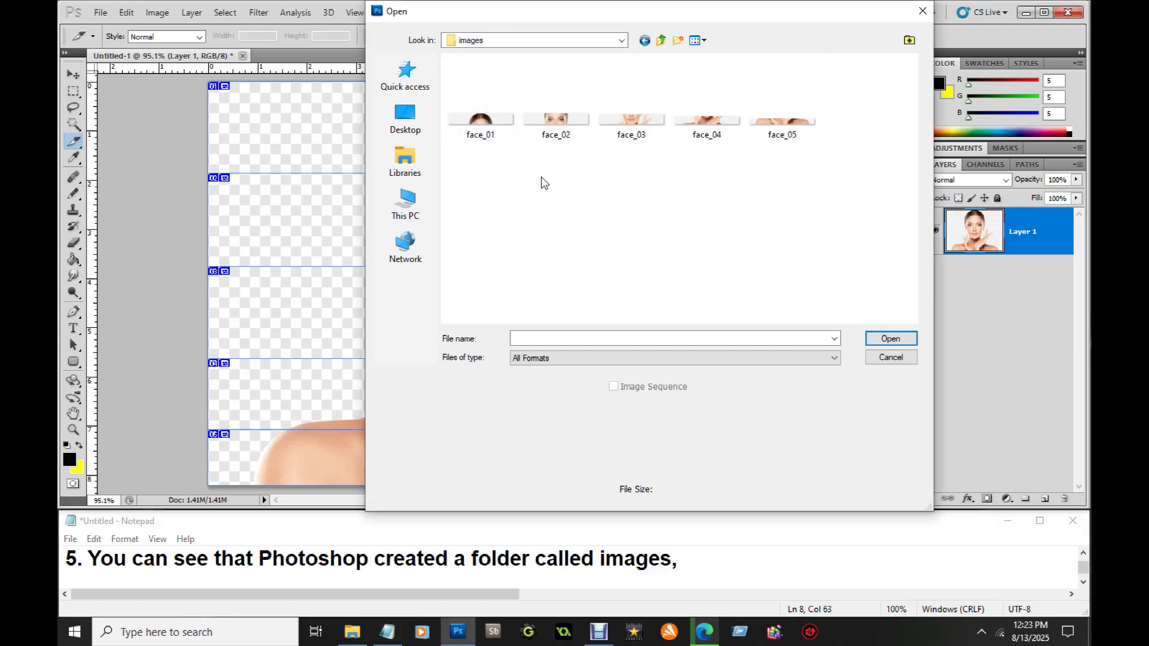
pyautogui.click(690, 562)
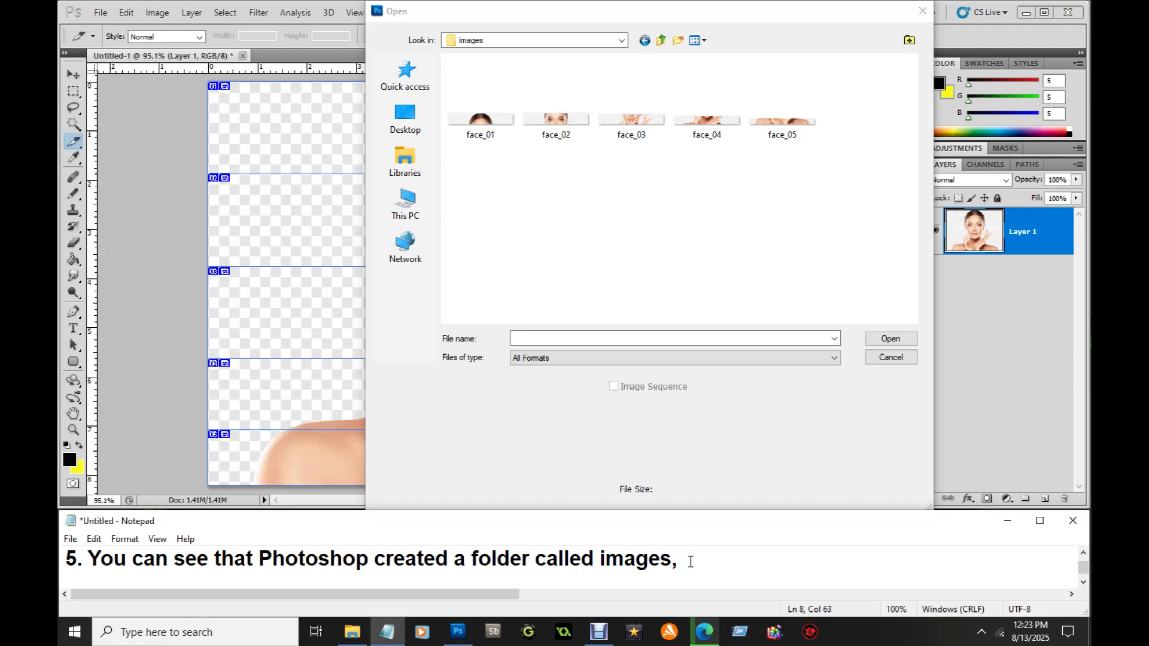
pyautogui.write('inside the folder are all your slices')
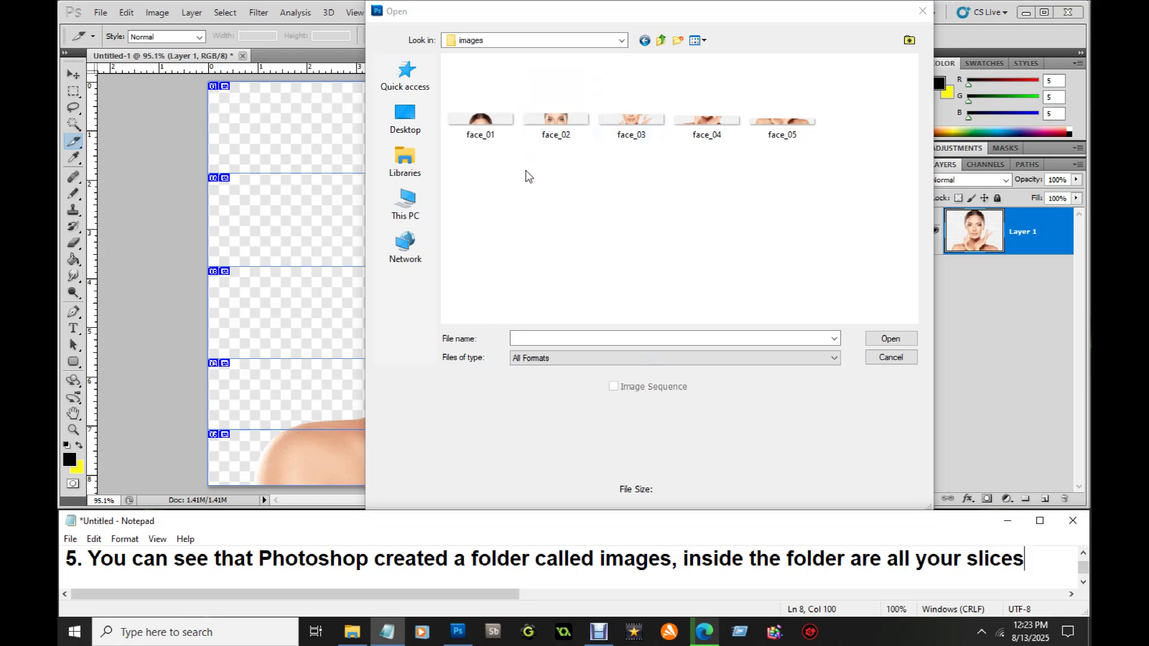
# Step: Open all the exported slices, face_01 to face_05, together in Photoshop
pyautogui.click(551, 197)
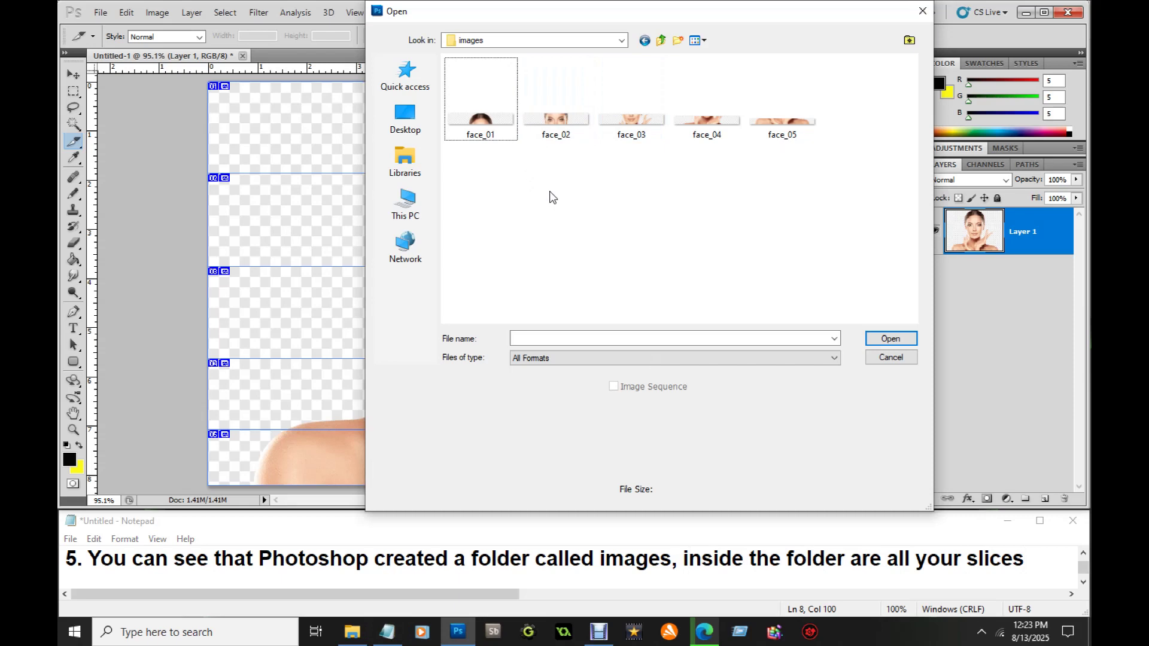
pyautogui.click(544, 134)
pyautogui.click(657, 131)
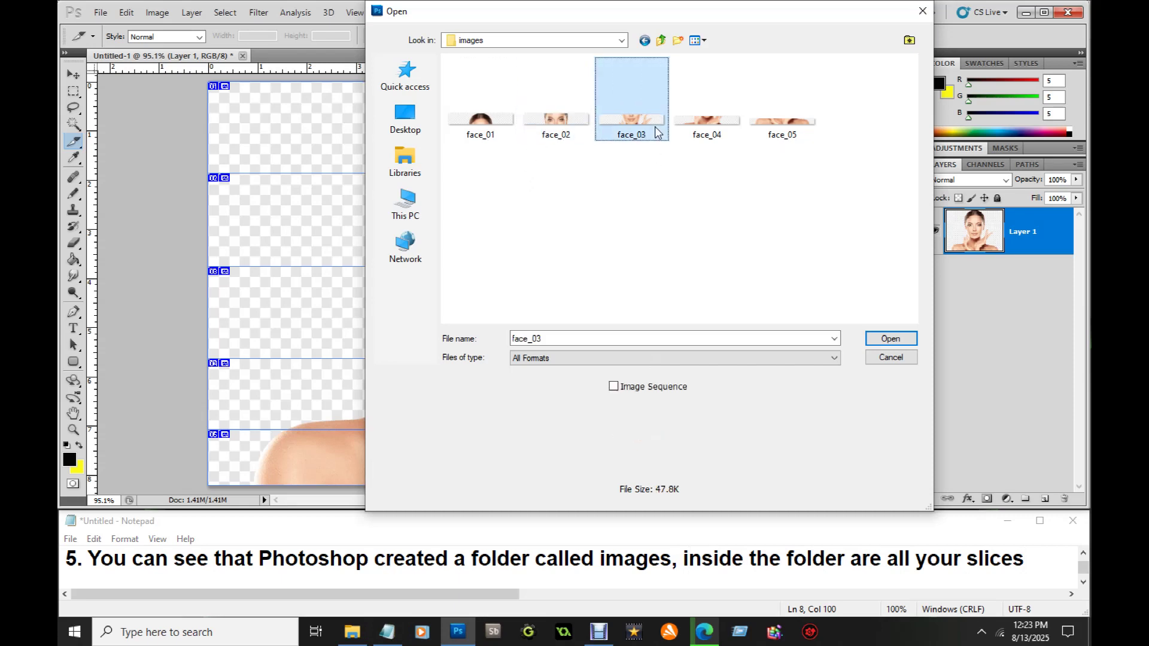
pyautogui.press('Right')
pyautogui.press('Right')
pyautogui.click(490, 129)
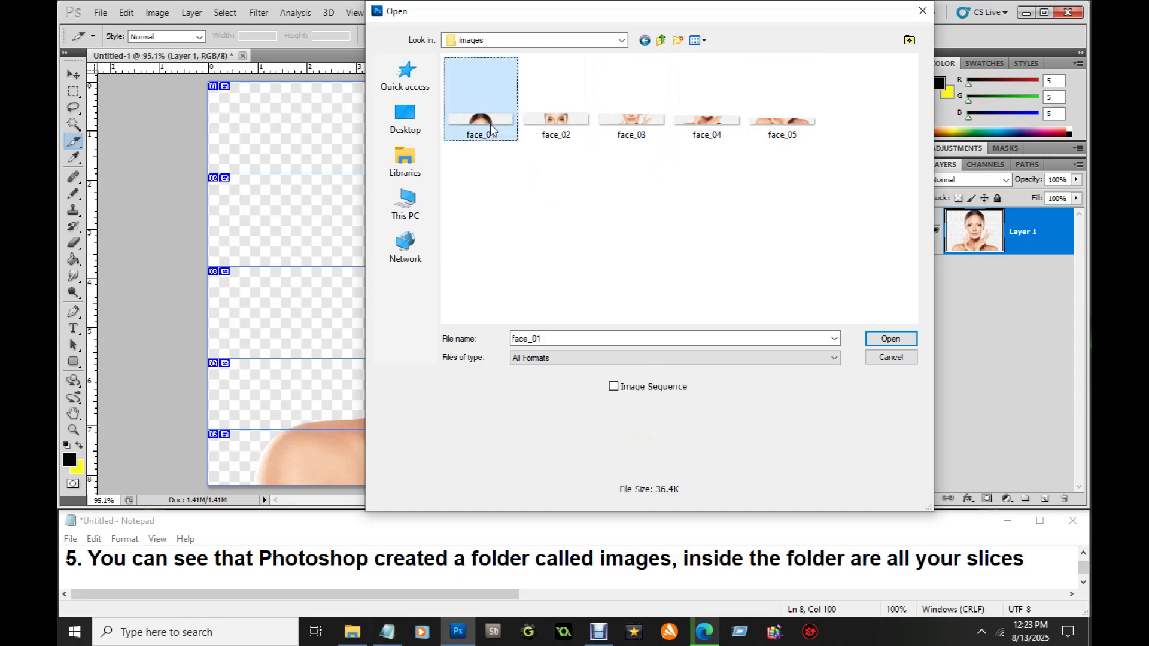
pyautogui.keyDown('shift'); pyautogui.click(784, 129); pyautogui.keyUp('shift')
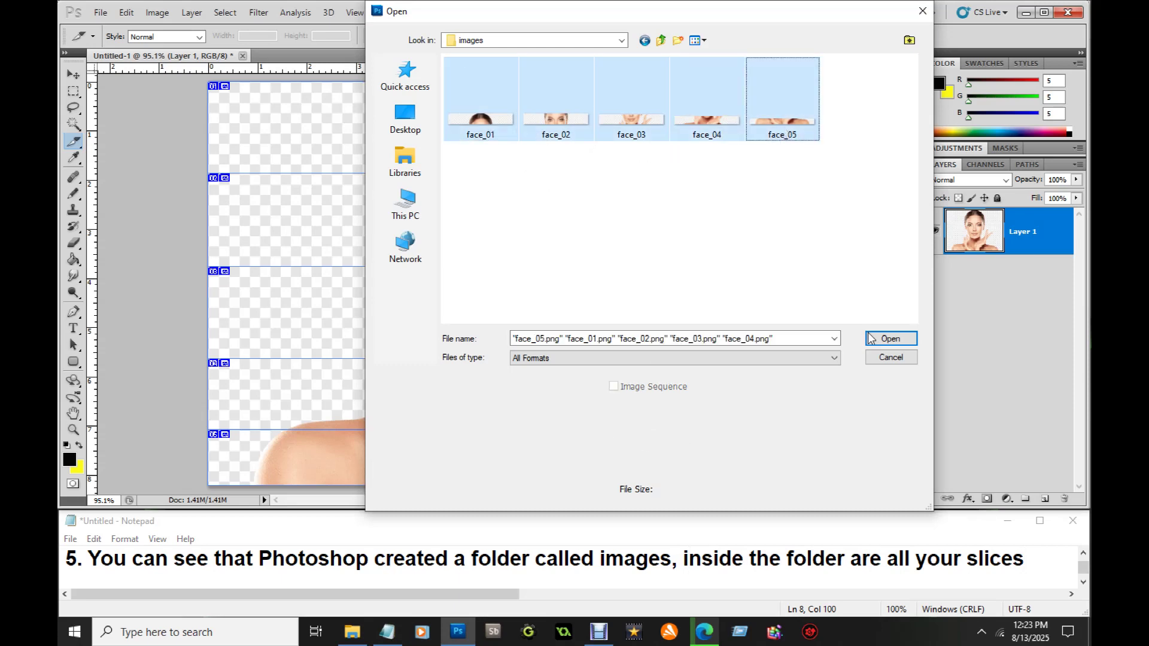
pyautogui.click(890, 338)
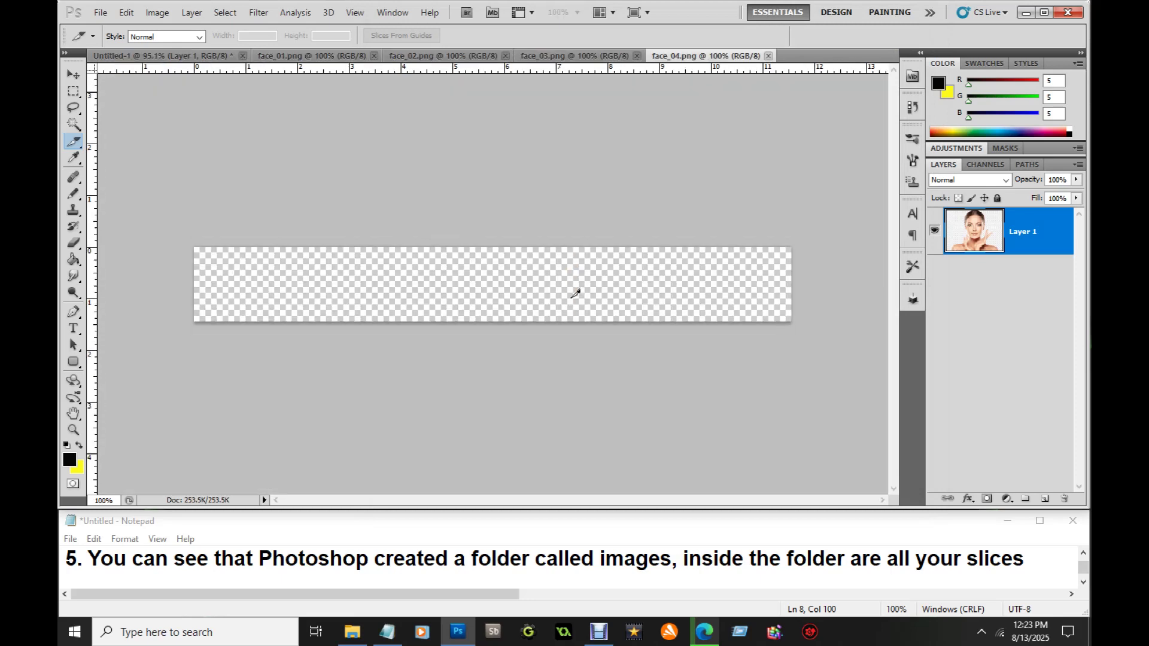
# Step: Switch to the Move tool and look through the opened slice images face_01.png to face_05.png
pyautogui.click(74, 74)
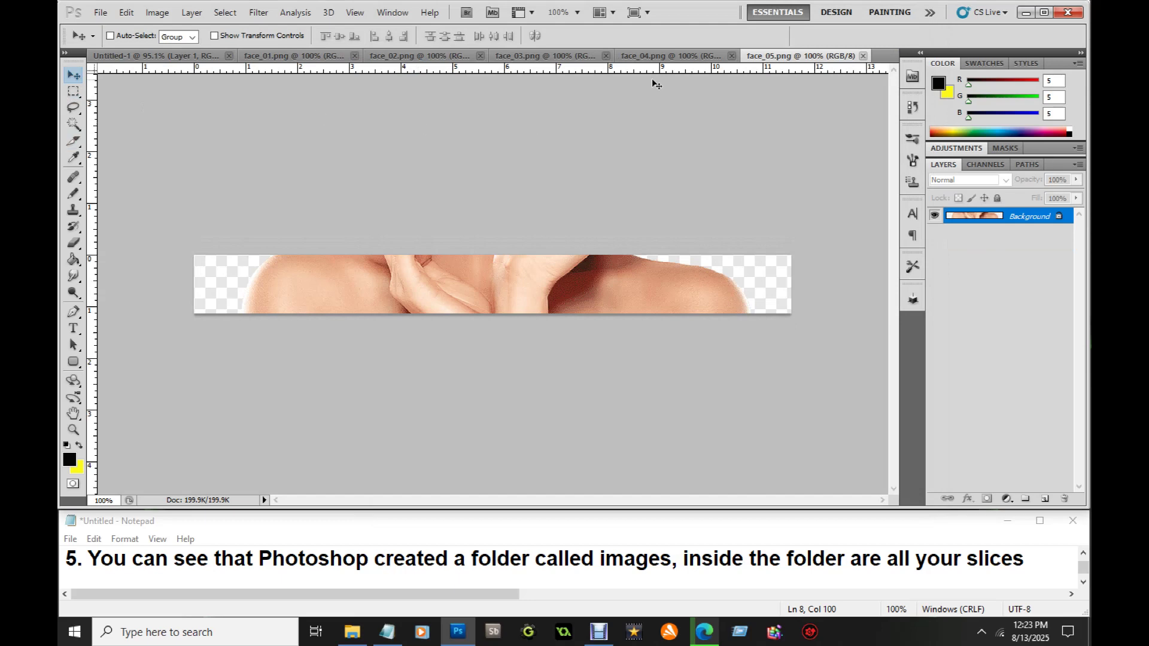
pyautogui.click(662, 56)
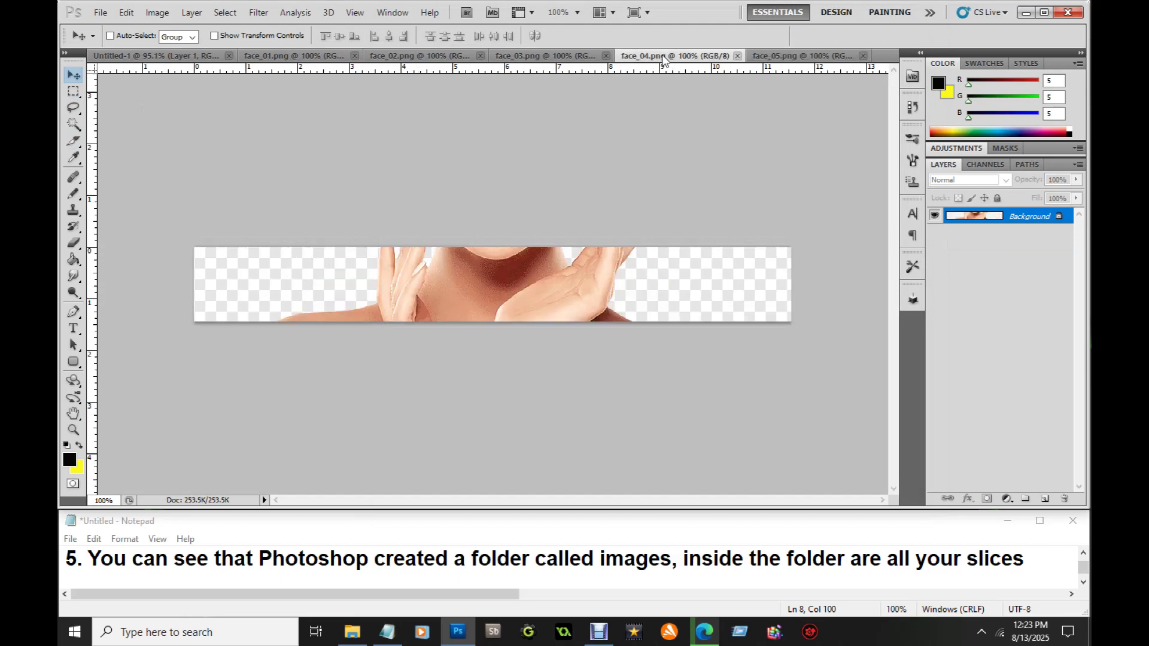
pyautogui.click(555, 53)
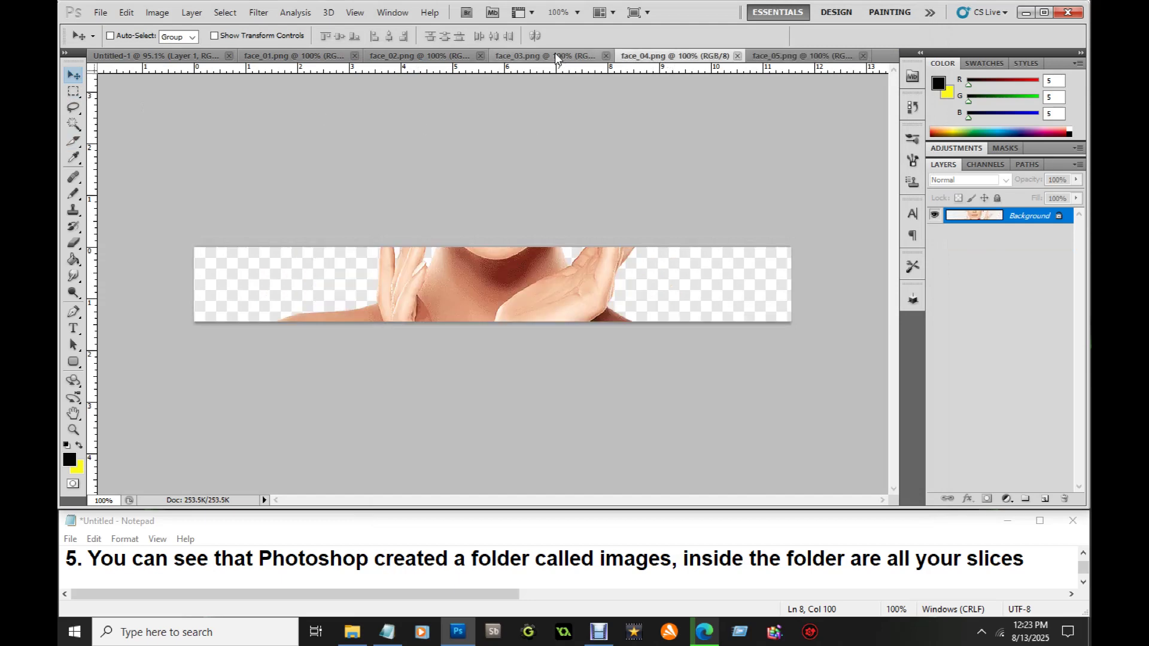
pyautogui.click(441, 58)
pyautogui.click(318, 58)
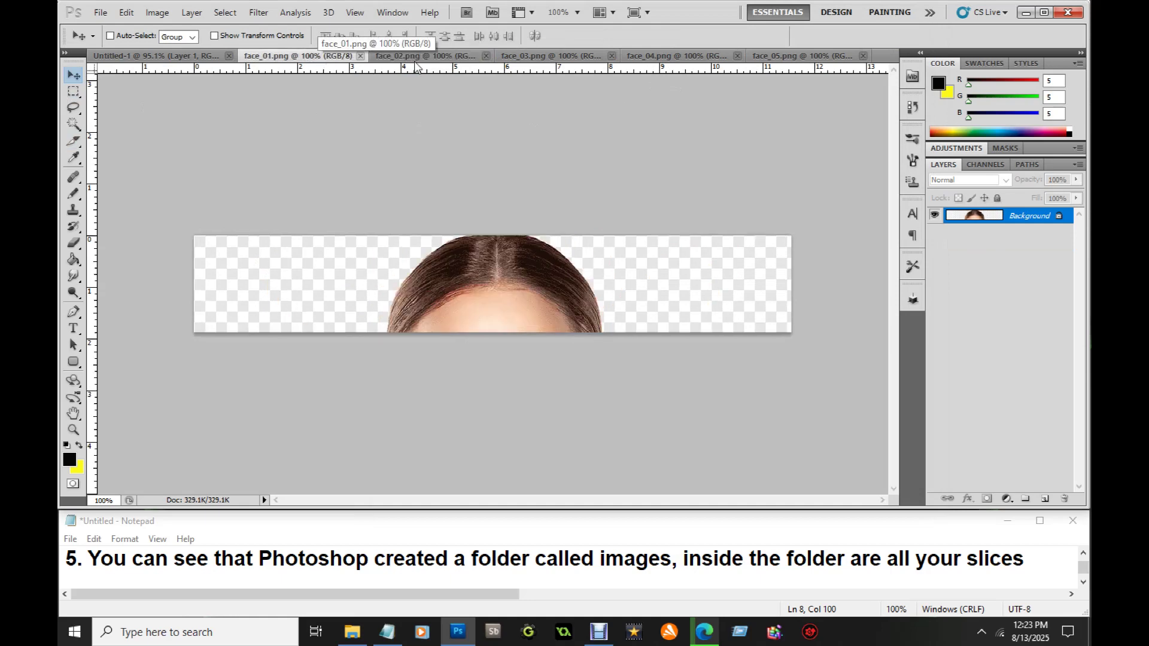
pyautogui.click(420, 58)
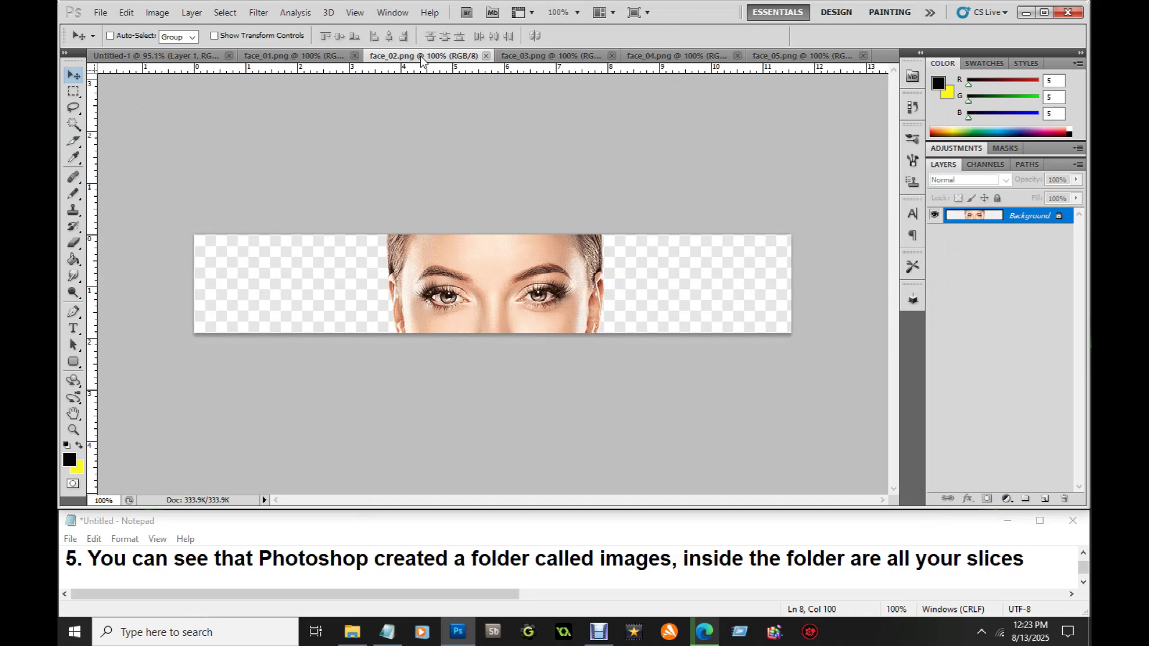
pyautogui.click(550, 58)
pyautogui.click(629, 58)
pyautogui.click(800, 59)
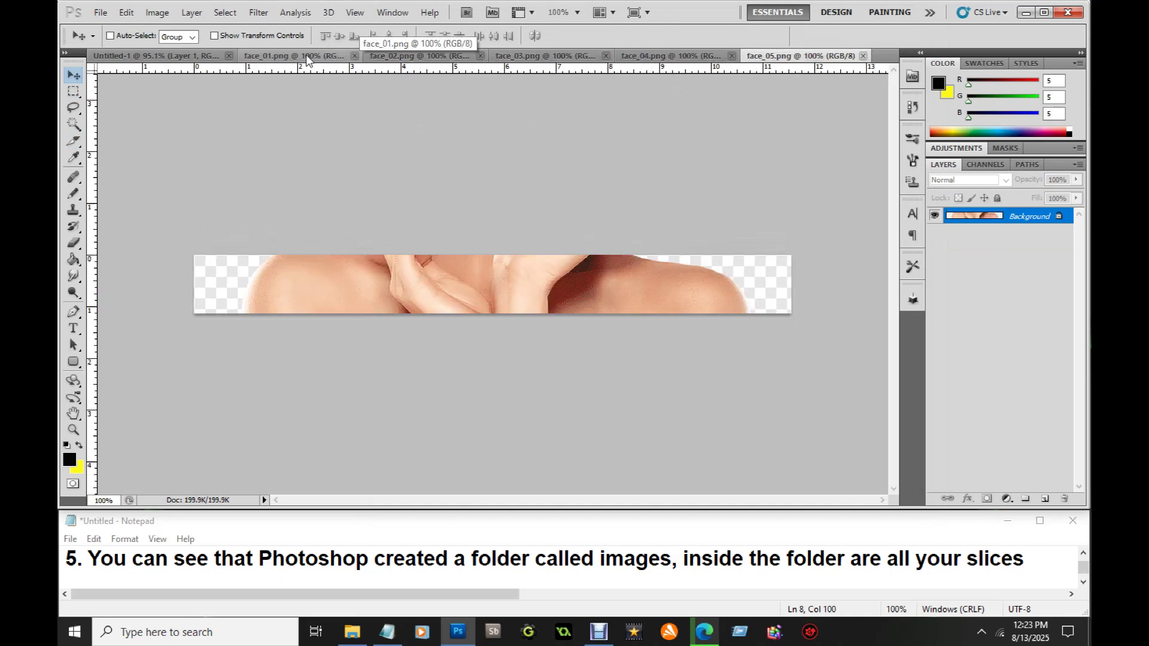
pyautogui.click(305, 55)
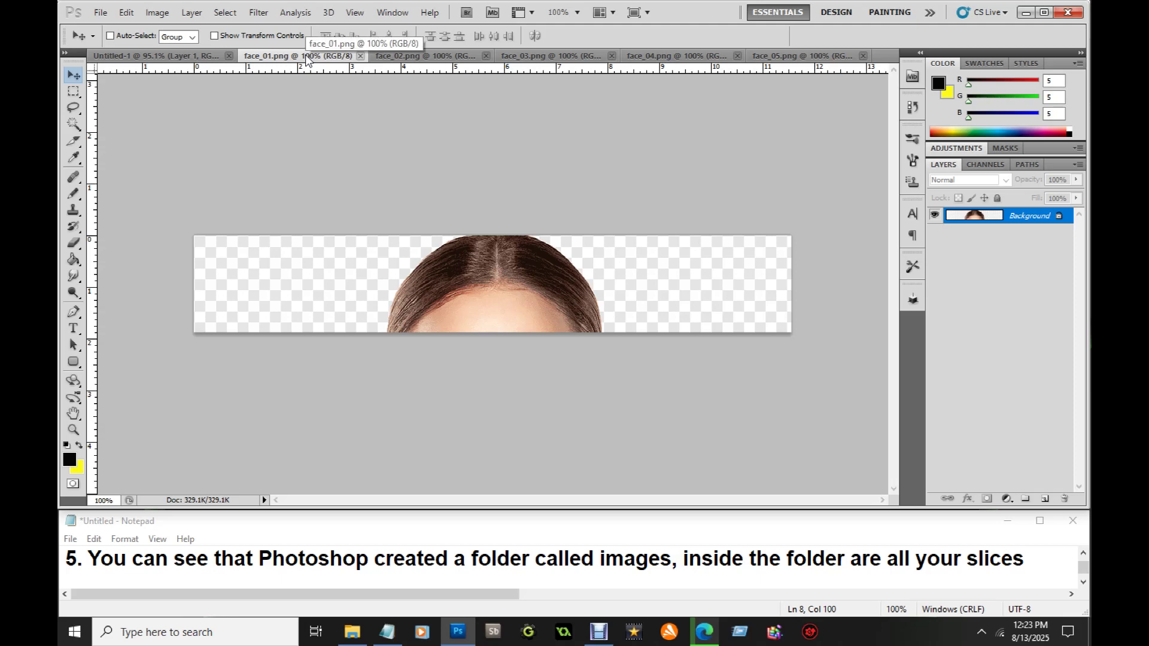
pyautogui.click(407, 57)
# Step: Show the closing line "Thanks for Watching, Please Like, Share, & Subscribe ;)" in the Notepad note
pyautogui.click(1030, 559)
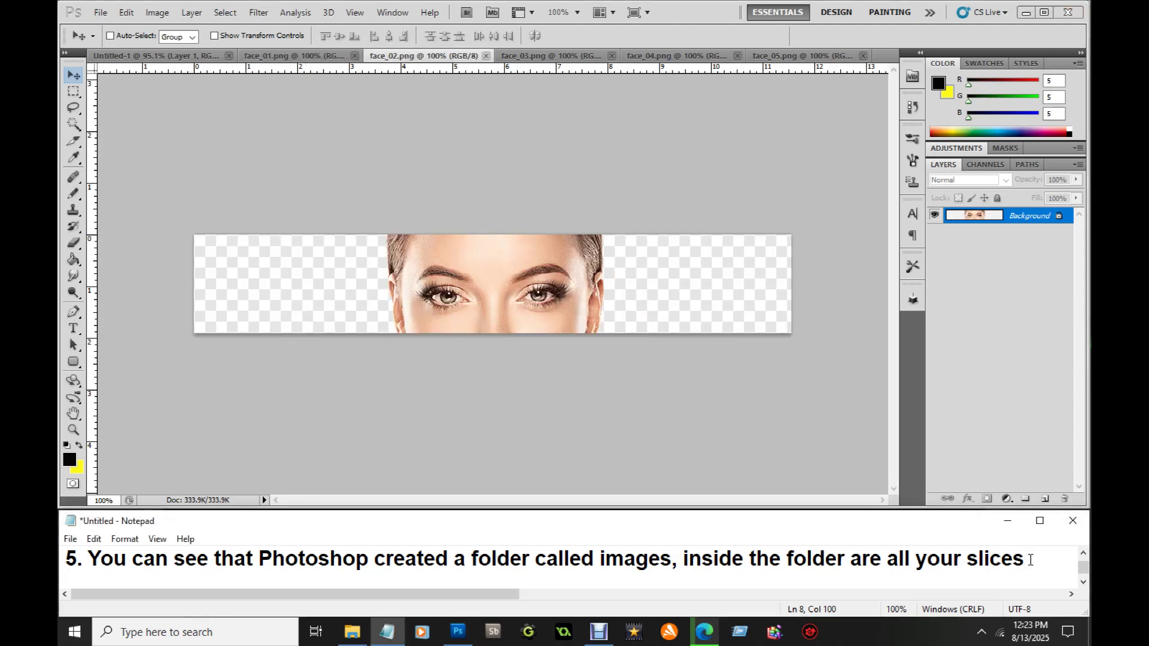
pyautogui.click(1083, 583)
pyautogui.click(1083, 583)
pyautogui.click(1083, 582)
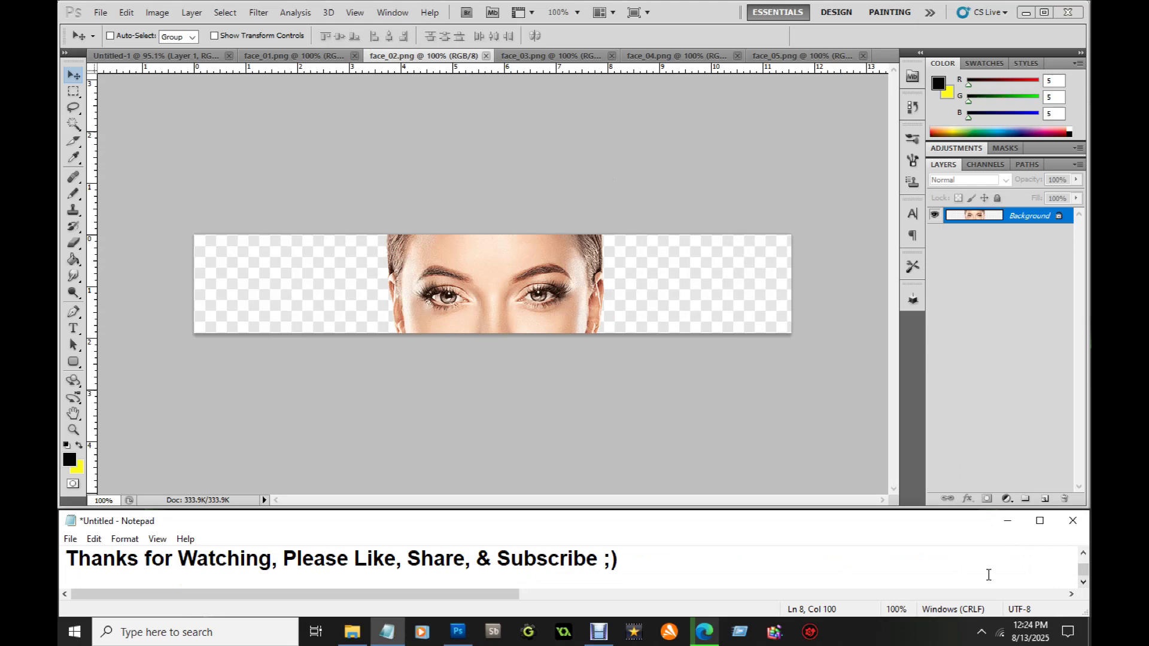